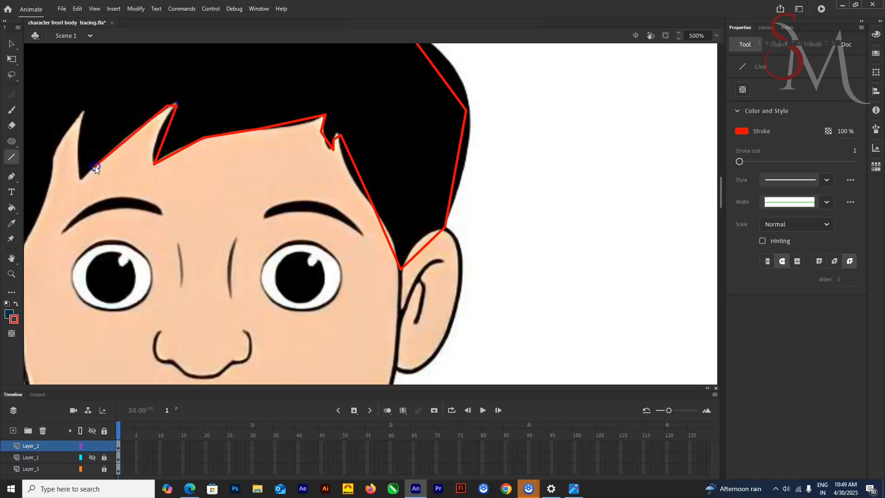
- Draw the remaining straight segments of the red hair outline around the left forehead lock and down the left temple
{"action": "left_click_drag", "start_coordinate": [80, 119], "coordinate": [87, 112]}
{"action": "left_click_drag", "start_coordinate": [167, 121], "coordinate": [414, 97]}
{"action": "left_click_drag", "start_coordinate": [333, 86], "coordinate": [299, 130]}
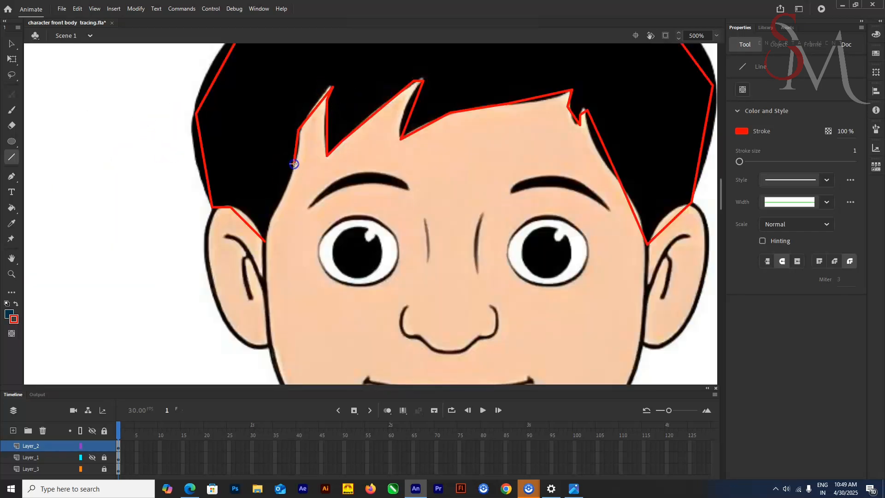
- Bend the outline segments along the left sideburn, left ear, outer left side and first forehead lock to follow the reference hair
{"action": "key", "text": "v"}
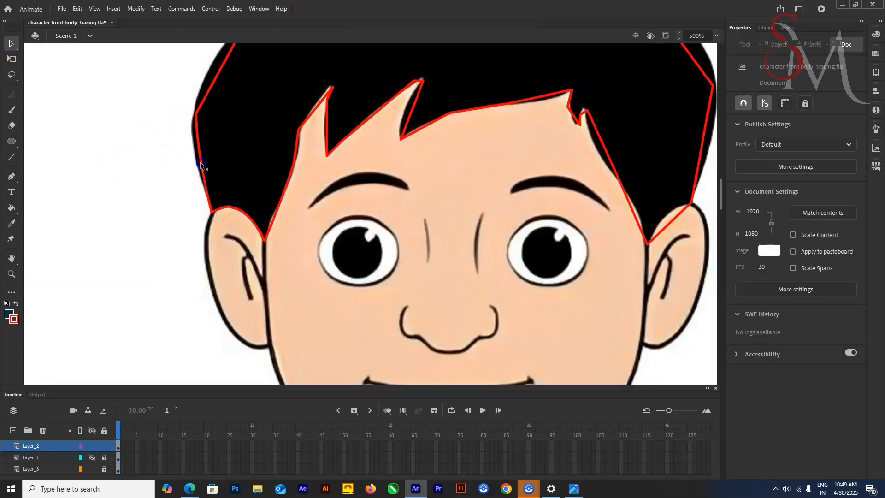
{"action": "scroll", "coordinate": [210, 208], "scroll_direction": "up", "scroll_amount": 3}
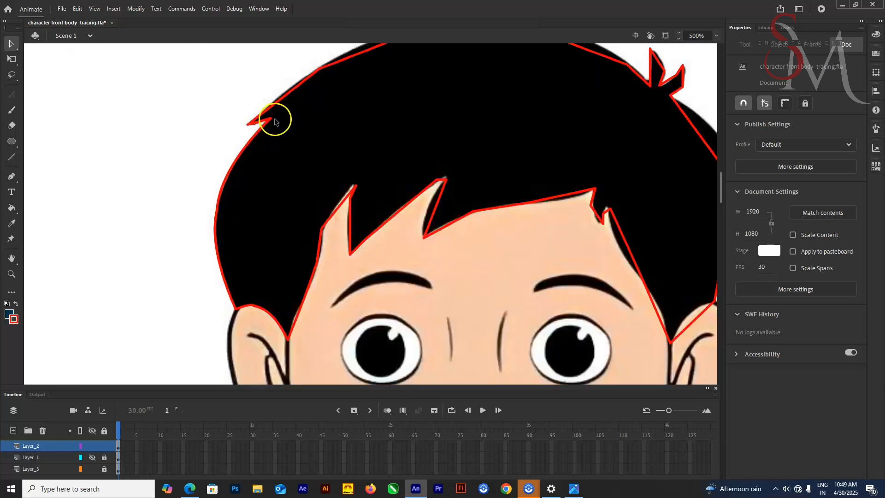
{"action": "scroll", "coordinate": [331, 232], "scroll_direction": "up", "scroll_amount": 3}
{"action": "left_click_drag", "start_coordinate": [287, 271], "coordinate": [292, 274]}
{"action": "left_click_drag", "start_coordinate": [362, 134], "coordinate": [355, 116]}
{"action": "left_click_drag", "start_coordinate": [348, 161], "coordinate": [330, 283]}
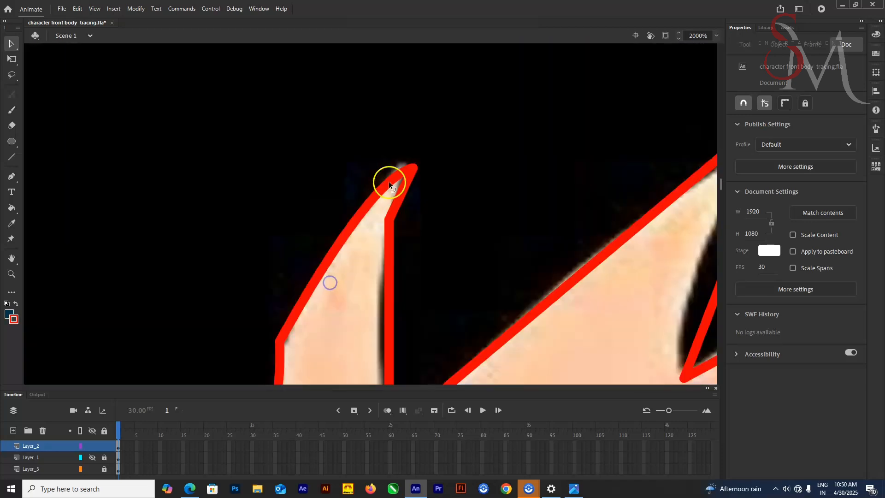
- Shape the pointed tips and edges of the first two fringe locks so the outline follows the reference
{"action": "left_click_drag", "start_coordinate": [412, 169], "coordinate": [408, 155]}
{"action": "left_click_drag", "start_coordinate": [383, 302], "coordinate": [343, 144]}
{"action": "left_click_drag", "start_coordinate": [518, 140], "coordinate": [514, 134]}
{"action": "left_click_drag", "start_coordinate": [518, 133], "coordinate": [274, 332]}
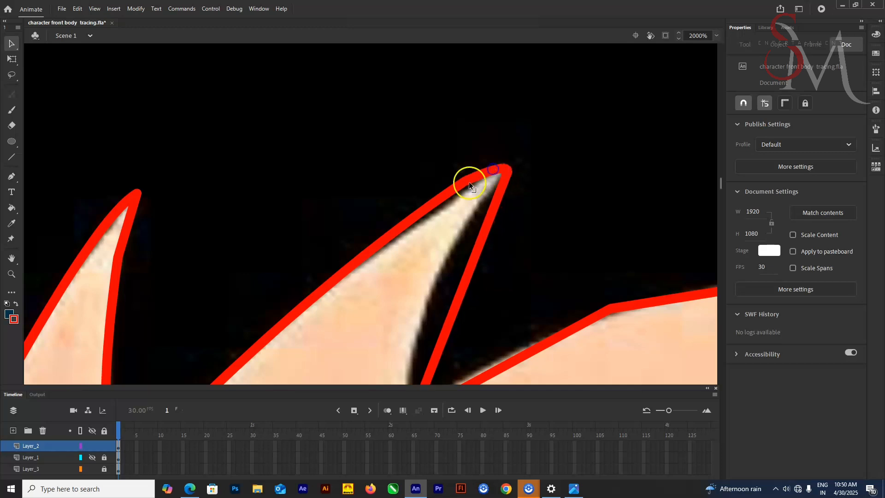
{"action": "left_click_drag", "start_coordinate": [345, 272], "coordinate": [348, 277]}
{"action": "left_click_drag", "start_coordinate": [424, 295], "coordinate": [421, 216]}
{"action": "left_click_drag", "start_coordinate": [452, 215], "coordinate": [430, 215]}
- Curve the long lower edge of the fringe outline from the middle lock to the small notch on the right
{"action": "left_click_drag", "start_coordinate": [480, 296], "coordinate": [475, 292]}
{"action": "left_click_drag", "start_coordinate": [572, 258], "coordinate": [301, 263]}
{"action": "left_click_drag", "start_coordinate": [507, 211], "coordinate": [506, 207]}
{"action": "left_click_drag", "start_coordinate": [658, 206], "coordinate": [238, 234]}
{"action": "left_click_drag", "start_coordinate": [328, 196], "coordinate": [329, 217]}
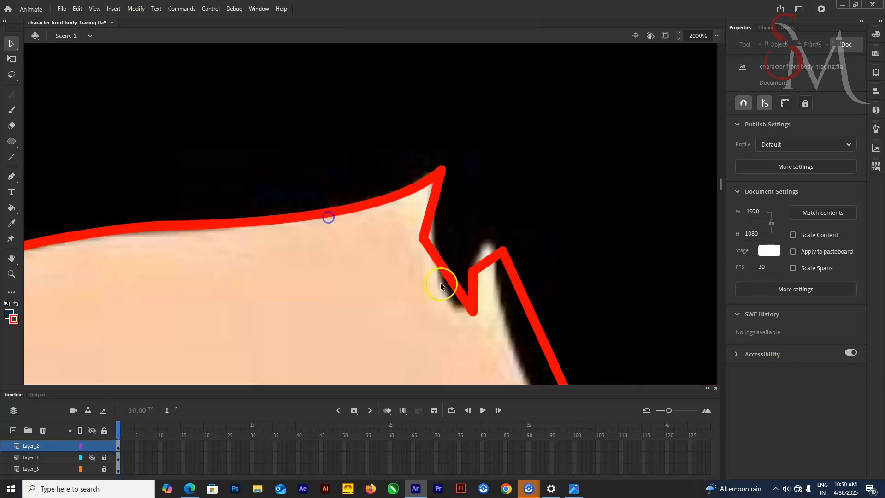
- Round the outline segments of the small fringe notch above the right eyebrow to match the reference
{"action": "left_click_drag", "start_coordinate": [420, 238], "coordinate": [429, 214]}
{"action": "left_click_drag", "start_coordinate": [437, 272], "coordinate": [440, 271]}
{"action": "left_click_drag", "start_coordinate": [515, 312], "coordinate": [467, 152]}
{"action": "left_click_drag", "start_coordinate": [430, 98], "coordinate": [427, 96]}
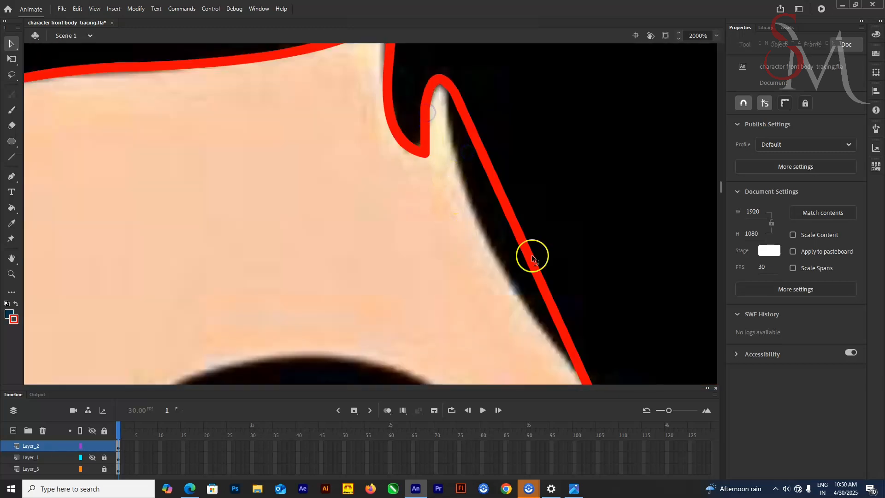
- Curve the hair outline down the right temple to the sideburn point and along the top of the right ear
{"action": "left_click_drag", "start_coordinate": [532, 254], "coordinate": [501, 269]}
{"action": "left_click_drag", "start_coordinate": [566, 319], "coordinate": [356, 74]}
{"action": "left_click_drag", "start_coordinate": [416, 259], "coordinate": [435, 253]}
{"action": "left_click_drag", "start_coordinate": [484, 277], "coordinate": [481, 174]}
{"action": "left_click_drag", "start_coordinate": [469, 291], "coordinate": [466, 292]}
{"action": "left_click_drag", "start_coordinate": [554, 209], "coordinate": [529, 181]}
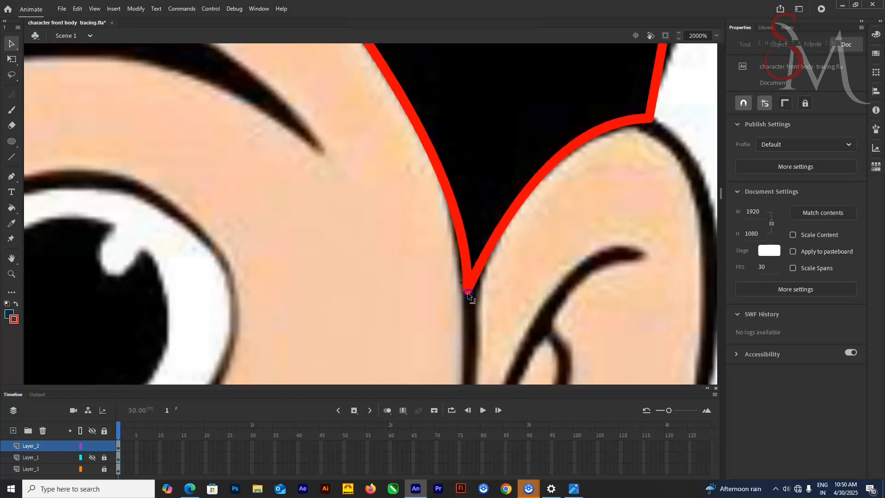
- Bend the outer right side of the hair outline and the smaller spike of the tuft to follow the reference
{"action": "left_click_drag", "start_coordinate": [571, 134], "coordinate": [403, 283]}
{"action": "left_click_drag", "start_coordinate": [505, 158], "coordinate": [531, 153]}
{"action": "left_click_drag", "start_coordinate": [547, 70], "coordinate": [493, 332]}
{"action": "left_click_drag", "start_coordinate": [496, 274], "coordinate": [500, 273]}
{"action": "left_click_drag", "start_coordinate": [496, 178], "coordinate": [531, 300]}
{"action": "left_click_drag", "start_coordinate": [466, 148], "coordinate": [509, 277]}
{"action": "left_click_drag", "start_coordinate": [392, 64], "coordinate": [423, 345]}
{"action": "left_click_drag", "start_coordinate": [376, 290], "coordinate": [383, 286]}
{"action": "left_click_drag", "start_coordinate": [317, 293], "coordinate": [318, 296]}
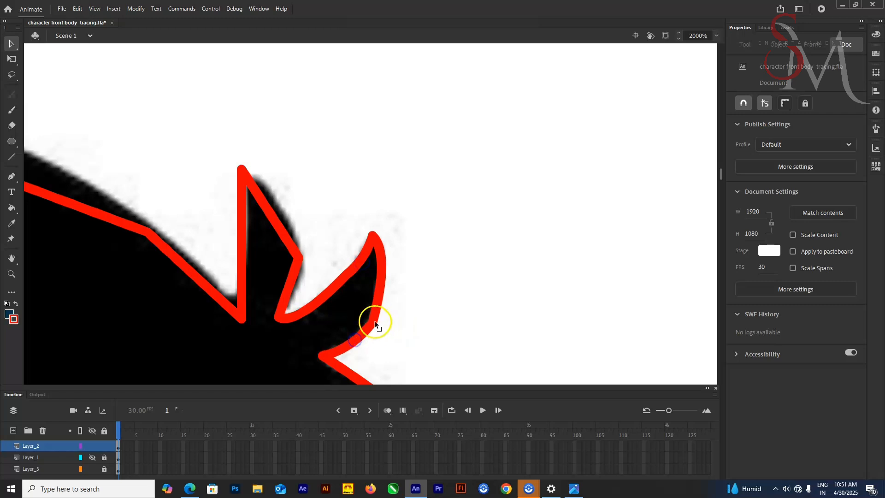
- Curve the taller tuft spike and the adjoining slope of the hair outline to match the reference
{"action": "left_click_drag", "start_coordinate": [241, 232], "coordinate": [248, 232]}
{"action": "left_click_drag", "start_coordinate": [242, 318], "coordinate": [241, 297]}
{"action": "left_click_drag", "start_coordinate": [197, 267], "coordinate": [225, 302]}
{"action": "left_click_drag", "start_coordinate": [210, 252], "coordinate": [348, 261]}
{"action": "left_click_drag", "start_coordinate": [237, 225], "coordinate": [255, 188]}
{"action": "left_click_drag", "start_coordinate": [286, 240], "coordinate": [286, 233]}
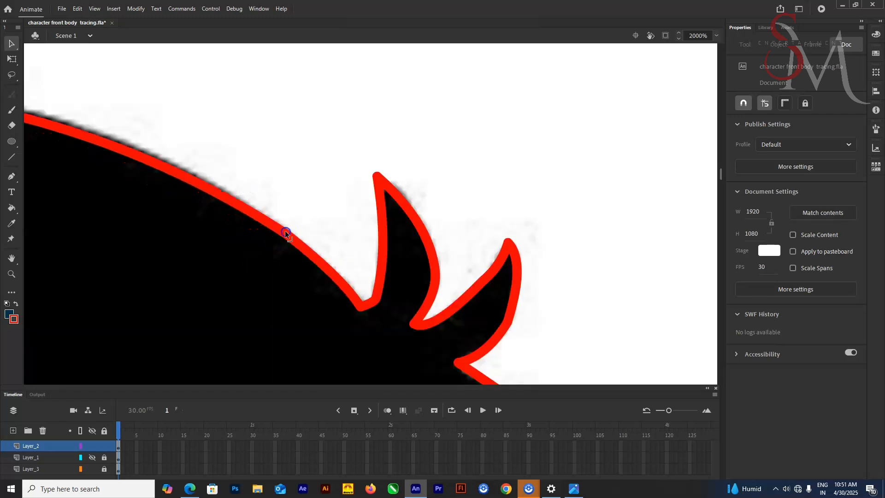
- Bend the hair outline across the crown and down the upper left side, shaping the two small hair points
{"action": "left_click_drag", "start_coordinate": [115, 170], "coordinate": [504, 233]}
{"action": "left_click_drag", "start_coordinate": [306, 172], "coordinate": [306, 167]}
{"action": "left_click_drag", "start_coordinate": [207, 251], "coordinate": [275, 276]}
{"action": "left_click_drag", "start_coordinate": [186, 191], "coordinate": [186, 186]}
{"action": "left_click_drag", "start_coordinate": [92, 249], "coordinate": [636, 181]}
{"action": "left_click_drag", "start_coordinate": [236, 239], "coordinate": [226, 213]}
{"action": "left_click_drag", "start_coordinate": [409, 172], "coordinate": [401, 161]}
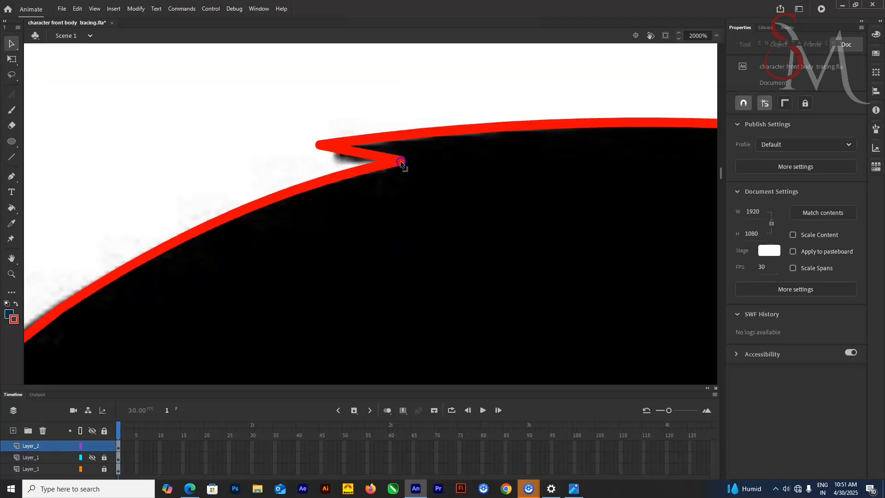
{"action": "left_click_drag", "start_coordinate": [196, 230], "coordinate": [194, 227]}
{"action": "left_click_drag", "start_coordinate": [88, 367], "coordinate": [389, 146]}
{"action": "left_click_drag", "start_coordinate": [258, 166], "coordinate": [252, 155]}
{"action": "left_click_drag", "start_coordinate": [226, 229], "coordinate": [270, 133]}
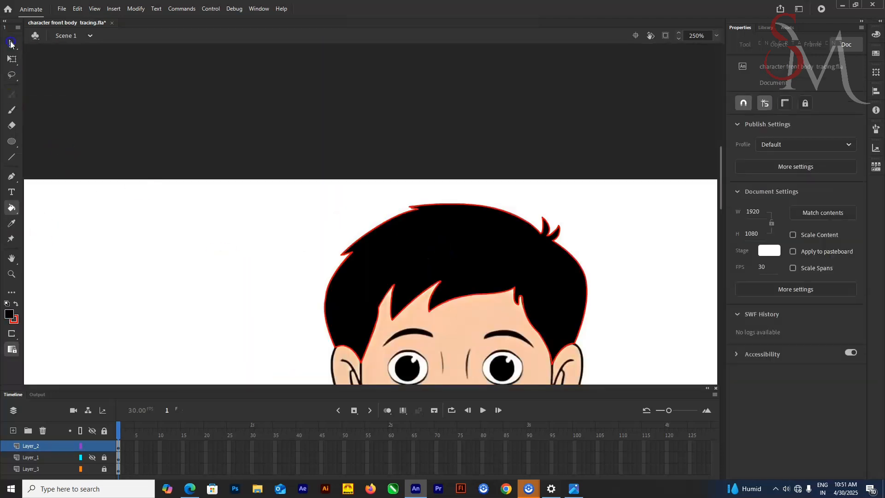
- Fill the traced hair outline, including the tuft, with black
{"action": "key", "text": "v"}
{"action": "left_click", "coordinate": [430, 253]}
{"action": "left_click", "coordinate": [649, 255]}
{"action": "left_click", "coordinate": [553, 231]}
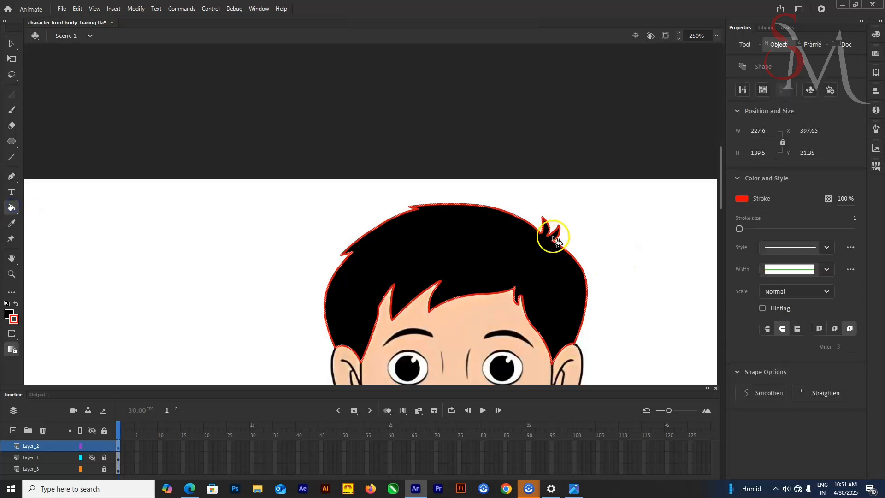
- Try to delete the red outline around the black hair fill, and undo the deletion
{"action": "left_click", "coordinate": [349, 252]}
{"action": "double_click", "coordinate": [344, 254]}
{"action": "key", "text": "Delete"}
{"action": "left_click", "coordinate": [347, 253]}
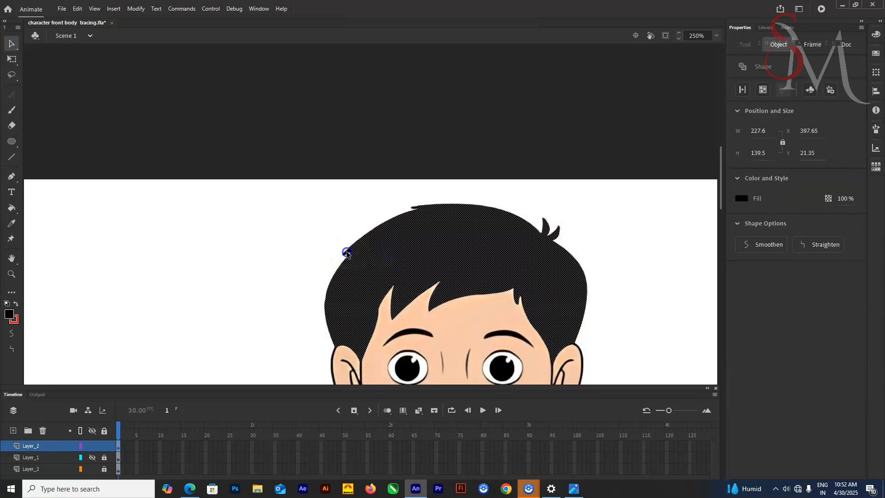
{"action": "key", "text": "ctrl+z"}
{"action": "key", "text": "ctrl+z"}
- Fill the missing hair points with black and group the hair shape without its red outline
{"action": "left_click", "coordinate": [11, 207]}
{"action": "left_click", "coordinate": [349, 251]}
{"action": "key", "text": "v"}
{"action": "left_click", "coordinate": [419, 207]}
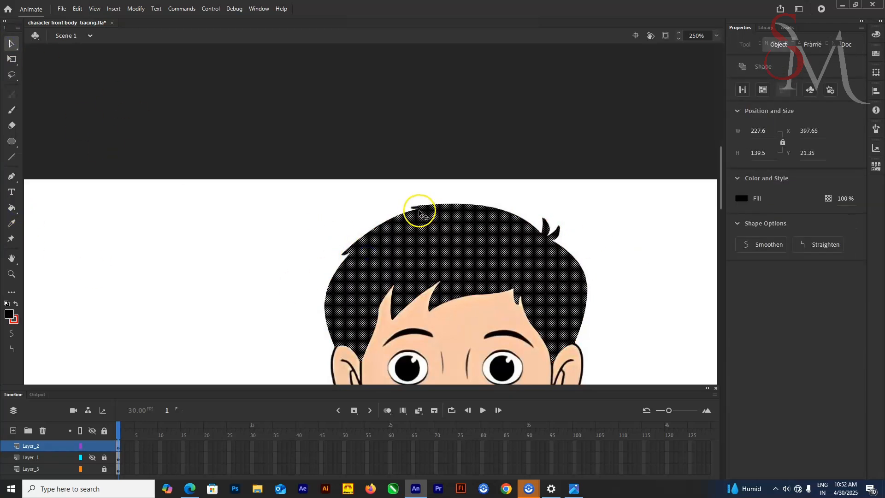
{"action": "left_click", "coordinate": [725, 336]}
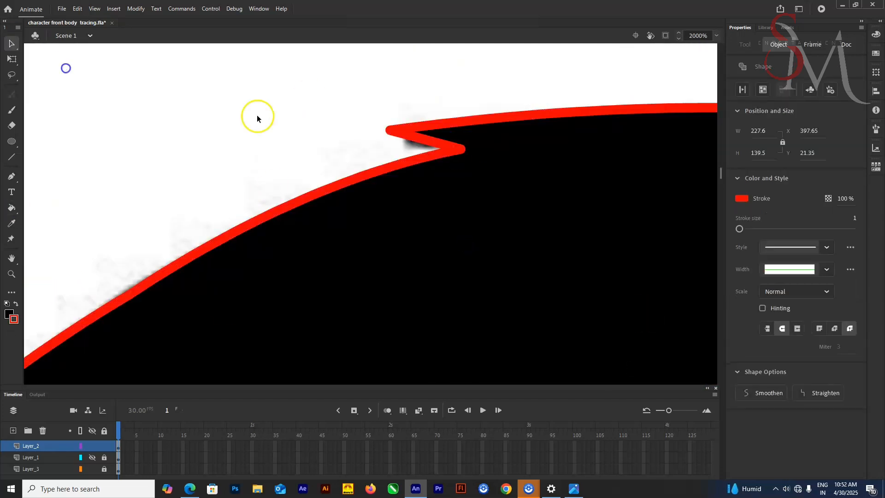
{"action": "left_click", "coordinate": [504, 194]}
{"action": "key", "text": "ctrl+g"}
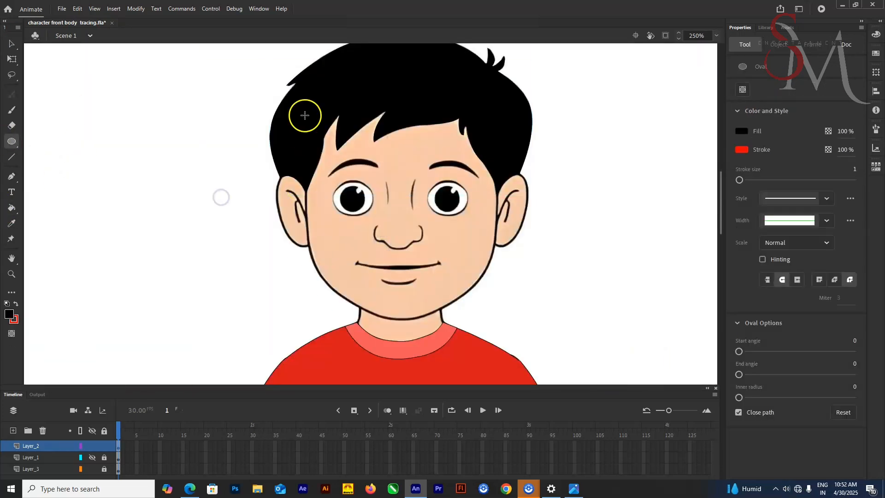
- Draw an oval over the face from the hairline to the chin and delete its fill
{"action": "left_click_drag", "start_coordinate": [299, 110], "coordinate": [504, 322]}
{"action": "key", "text": "v"}
{"action": "left_click", "coordinate": [406, 269]}
{"action": "key", "text": "Delete"}
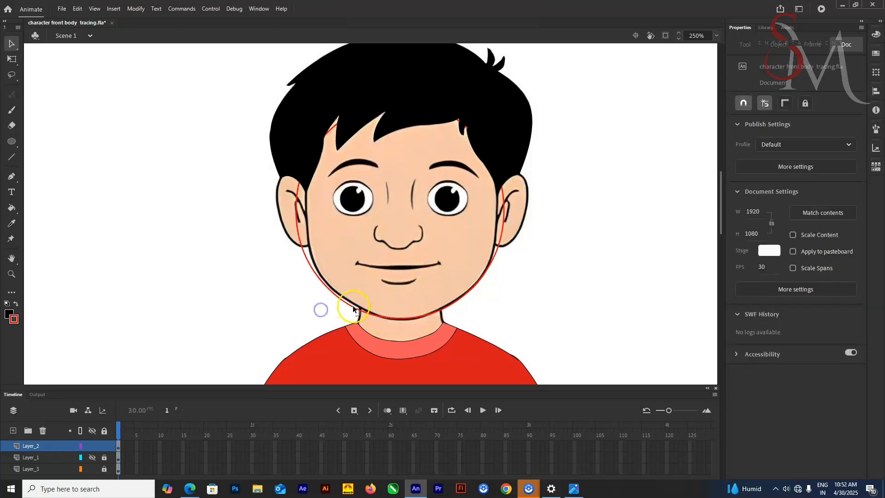
- Bend the oval's outline to follow the cheeks and jaw, and push its upper left edge under the hair
{"action": "key", "text": "ctrl+equal"}
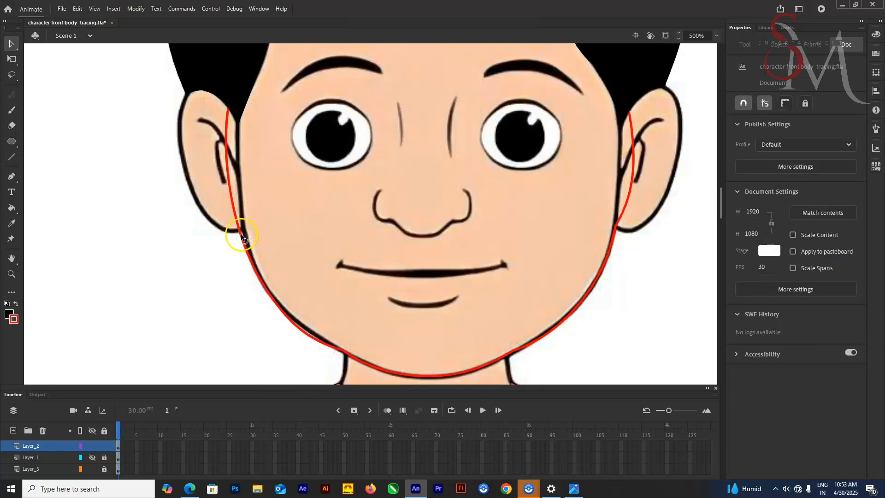
{"action": "left_click_drag", "start_coordinate": [304, 185], "coordinate": [341, 337]}
{"action": "left_click_drag", "start_coordinate": [278, 249], "coordinate": [328, 353]}
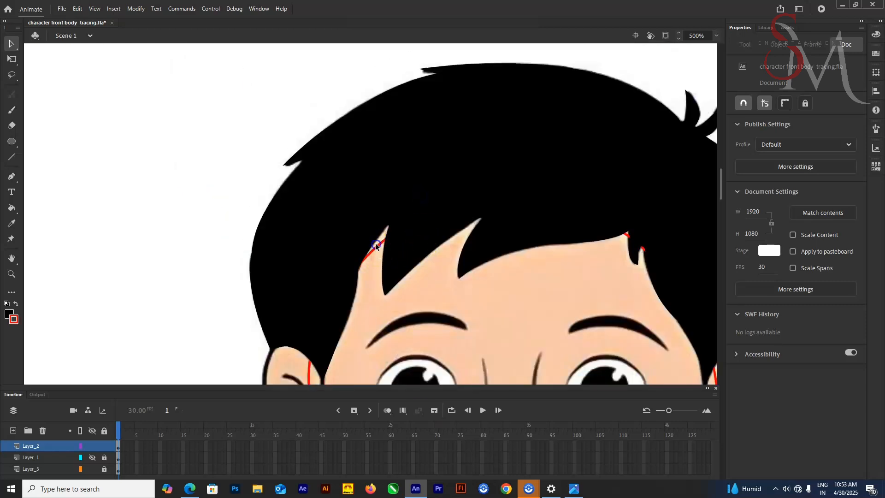
{"action": "left_click_drag", "start_coordinate": [375, 245], "coordinate": [358, 226]}
{"action": "left_click_drag", "start_coordinate": [411, 271], "coordinate": [395, 221]}
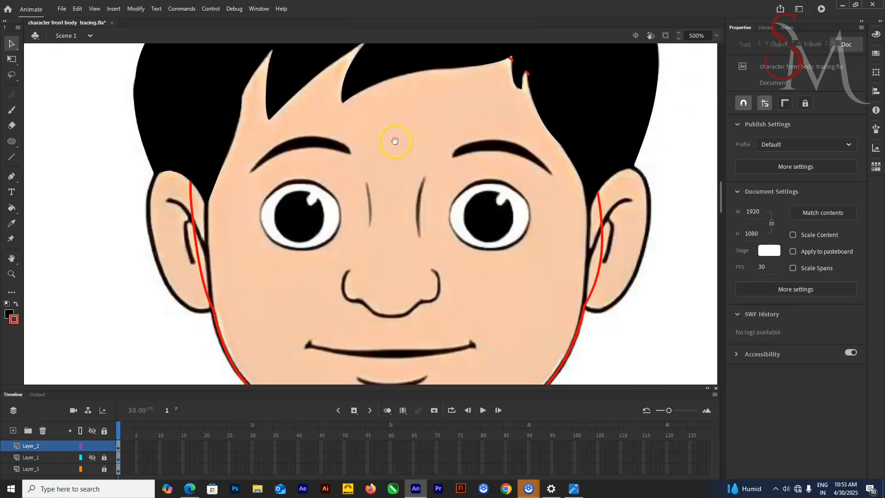
- Stretch the top of the face outline upward so that it is hidden behind the hair
{"action": "left_click_drag", "start_coordinate": [395, 140], "coordinate": [376, 250]}
{"action": "left_click_drag", "start_coordinate": [579, 303], "coordinate": [653, 356]}
{"action": "key", "text": "ctrl+z"}
{"action": "left_click", "coordinate": [507, 184]}
{"action": "left_click", "coordinate": [509, 189]}
{"action": "left_click", "coordinate": [508, 183]}
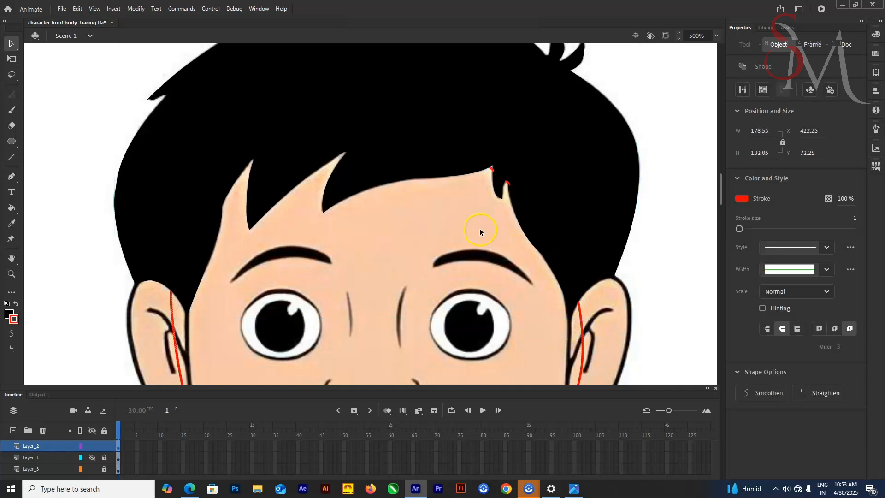
{"action": "key", "text": "q"}
{"action": "left_click_drag", "start_coordinate": [378, 115], "coordinate": [380, 86]}
{"action": "key", "text": "ctrl+minus"}
{"action": "key", "text": "ctrl+minus"}
{"action": "key", "text": "ctrl+equal"}
- Sample the skin colour from the reference face and fill the face outline with it
{"action": "left_click_drag", "start_coordinate": [364, 272], "coordinate": [373, 211]}
{"action": "left_click", "coordinate": [12, 223]}
{"action": "left_click", "coordinate": [379, 192]}
{"action": "left_click", "coordinate": [379, 191]}
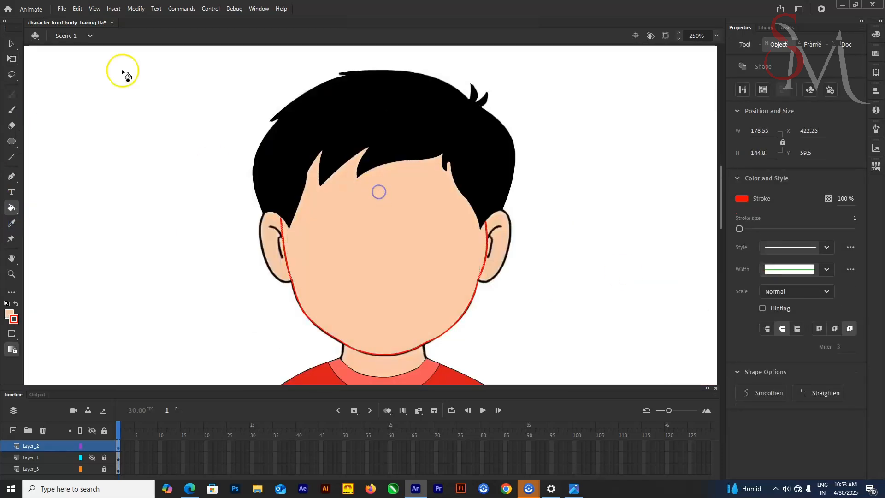
- Group the face's fill and outline together as one object
{"action": "left_click", "coordinate": [12, 44]}
{"action": "key", "text": "ctrl+g"}
{"action": "key", "text": "ctrl+z"}
{"action": "double_click", "coordinate": [414, 272]}
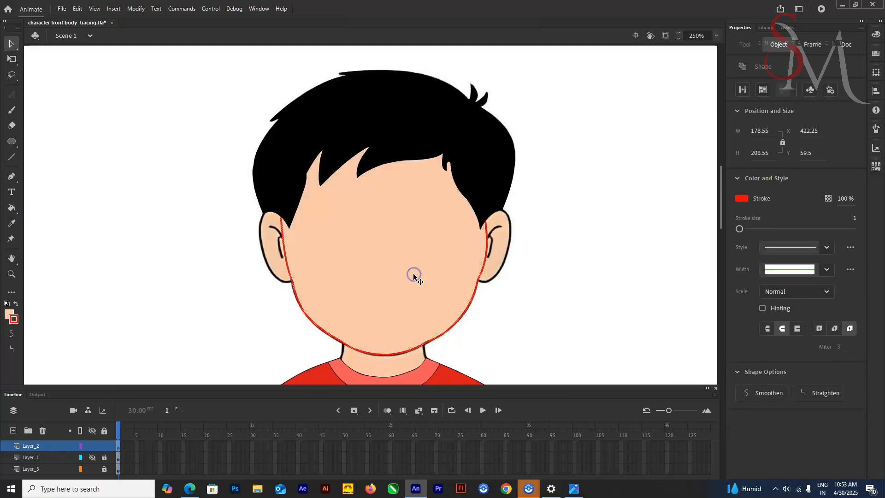
{"action": "key", "text": "ctrl+g"}
- Recolour the grouped face's outline from within to black and move the face group backward in the stacking order
{"action": "double_click", "coordinate": [413, 272]}
{"action": "left_click", "coordinate": [505, 312]}
{"action": "double_click", "coordinate": [461, 317]}
{"action": "left_click", "coordinate": [14, 319]}
{"action": "left_click", "coordinate": [42, 351]}
{"action": "double_click", "coordinate": [521, 318]}
{"action": "left_click", "coordinate": [417, 306]}
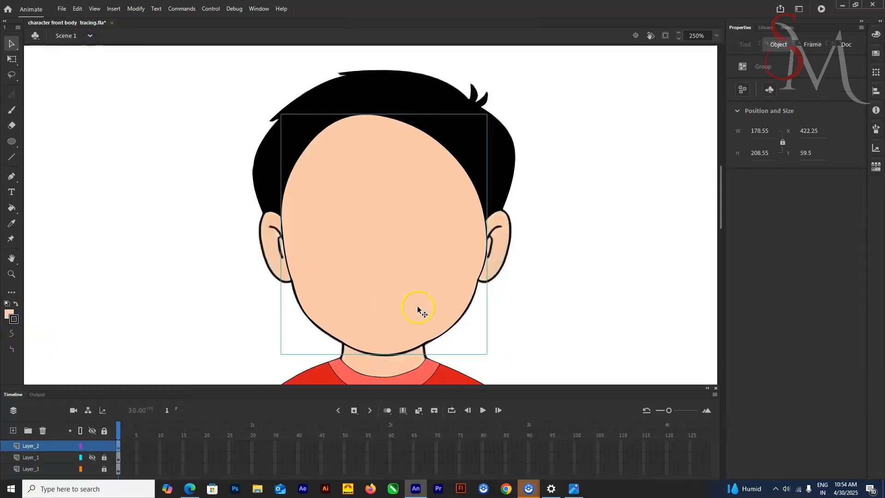
{"action": "key", "text": "ctrl+Down"}
- Show Layer_2 as outlines and draw an oval about 33 by 27 px over the left eye
{"action": "left_click", "coordinate": [80, 446]}
{"action": "key", "text": "ctrl+equal"}
{"action": "key", "text": "o"}
{"action": "mouse_move", "coordinate": [318, 307]}
{"action": "left_mouse_down"}
{"action": "mouse_move", "coordinate": [397, 227]}
{"action": "mouse_move", "coordinate": [395, 215]}
{"action": "left_mouse_up"}
{"action": "key", "text": "v"}
{"action": "key", "text": "ctrl+equal"}
{"action": "scroll", "coordinate": [292, 114], "scroll_direction": "up", "scroll_amount": 2}
- Resize the left eye oval to about 34.5 by 30.3 px to match the reference eye
{"action": "left_click", "coordinate": [352, 135]}
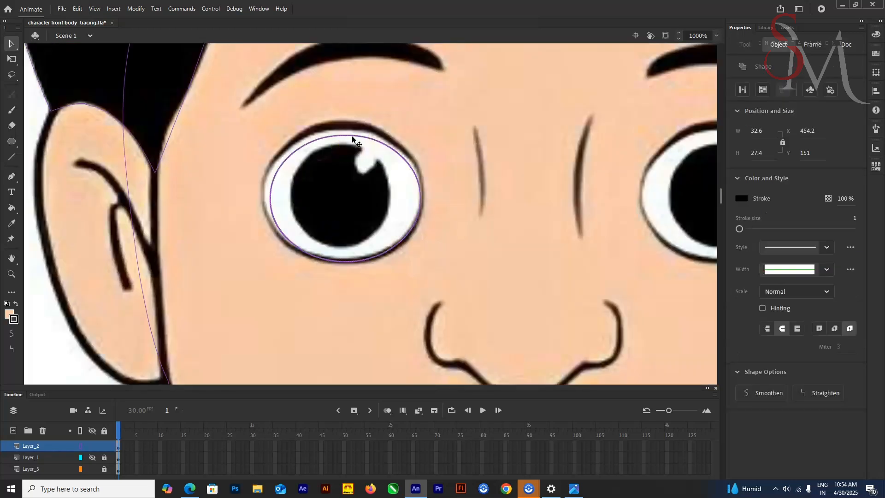
{"action": "key", "text": "q"}
{"action": "left_click_drag", "start_coordinate": [346, 134], "coordinate": [346, 127]}
{"action": "key", "text": "Up"}
{"action": "left_click_drag", "start_coordinate": [268, 194], "coordinate": [262, 194]}
{"action": "left_click_drag", "start_coordinate": [423, 194], "coordinate": [427, 195]}
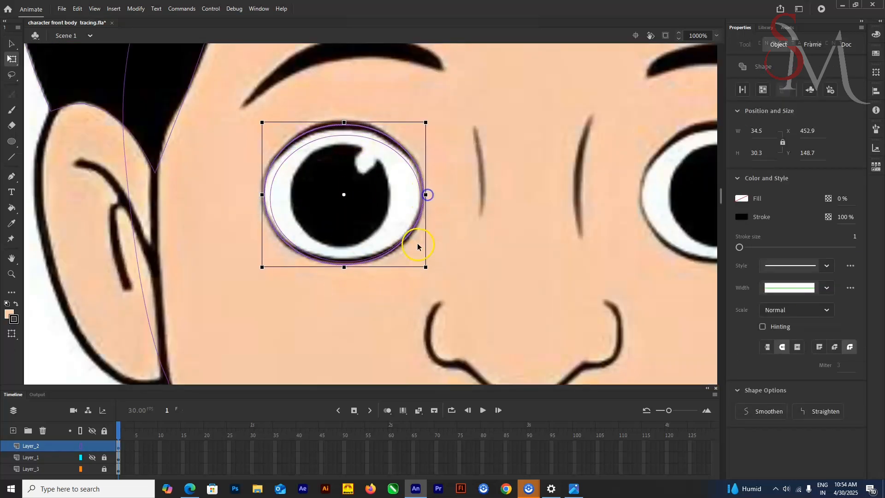
- Group the left eye outline and sample the white of the reference eye as the fill colour
{"action": "left_click", "coordinate": [402, 291]}
{"action": "left_click", "coordinate": [340, 125]}
{"action": "left_click", "coordinate": [13, 224]}
{"action": "left_click", "coordinate": [279, 198]}
{"action": "left_click", "coordinate": [12, 45]}
{"action": "left_click", "coordinate": [203, 277]}
{"action": "left_click", "coordinate": [81, 446]}
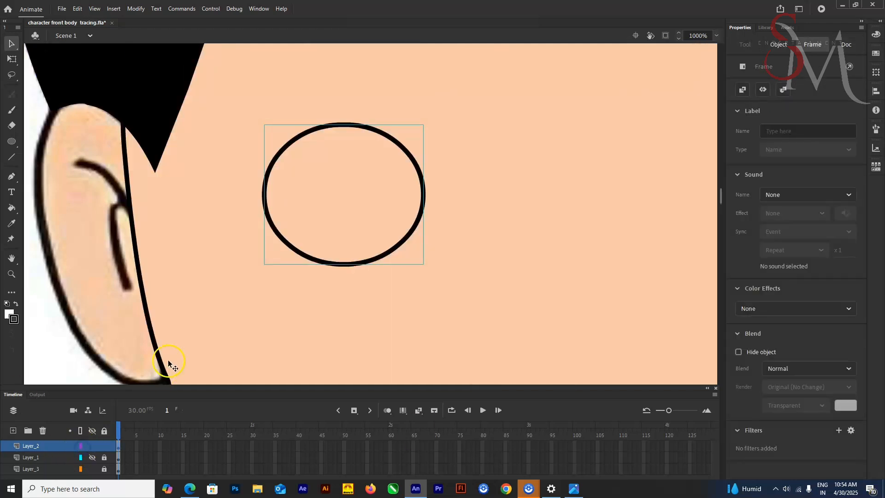
- Apply the double-bulge variable width profile to the left eye outline inside its group
{"action": "double_click", "coordinate": [395, 143]}
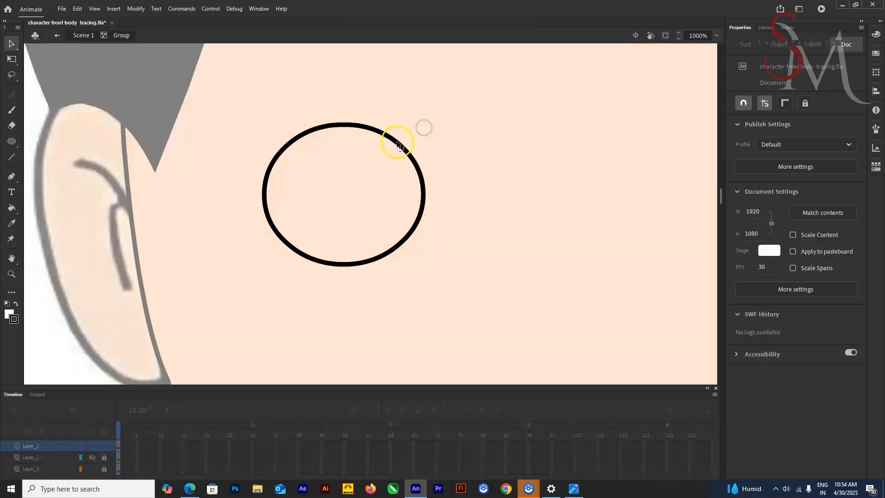
{"action": "left_click", "coordinate": [794, 316]}
{"action": "left_click", "coordinate": [431, 204]}
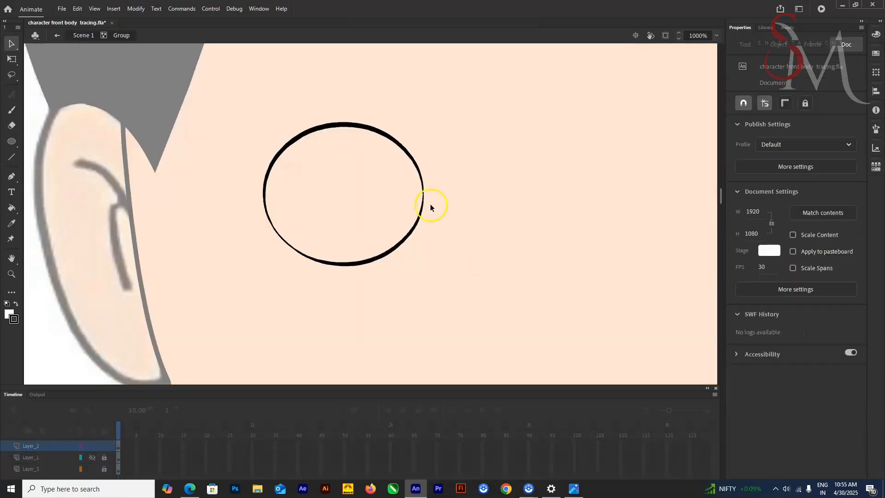
- Try thinner strokes for the left eye outline, setting its stroke size to 0.5
{"action": "left_click", "coordinate": [409, 154]}
{"action": "left_click", "coordinate": [855, 219]}
{"action": "type", "text": "5"}
{"action": "key", "text": "Return"}
{"action": "left_click", "coordinate": [584, 226]}
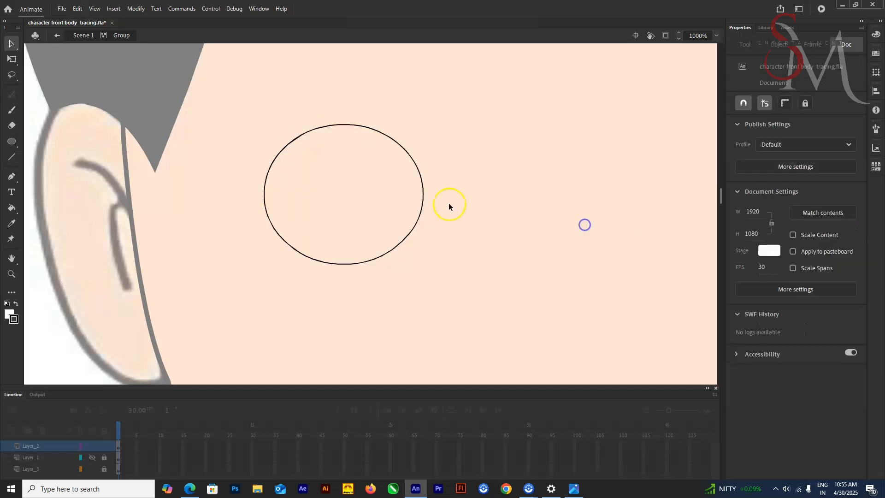
{"action": "left_click", "coordinate": [420, 201]}
{"action": "left_click", "coordinate": [855, 219]}
{"action": "type", "text": "0.5"}
{"action": "key", "text": "Return"}
{"action": "left_click", "coordinate": [469, 167]}
- Fill the left eye with white, return to the main scene and show Layer_2 as outlines
{"action": "left_click", "coordinate": [324, 128]}
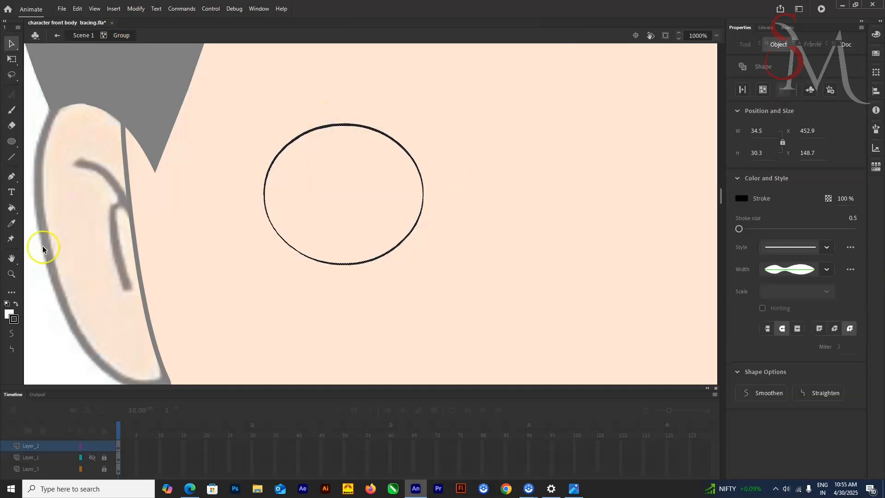
{"action": "left_click", "coordinate": [12, 208]}
{"action": "left_click", "coordinate": [323, 193]}
{"action": "left_click", "coordinate": [12, 44]}
{"action": "left_click", "coordinate": [84, 36]}
{"action": "left_click", "coordinate": [80, 445]}
- Set the stroke size of the left eye outline to 1 inside its group and return to the scene
{"action": "double_click", "coordinate": [387, 134]}
{"action": "left_click", "coordinate": [854, 218]}
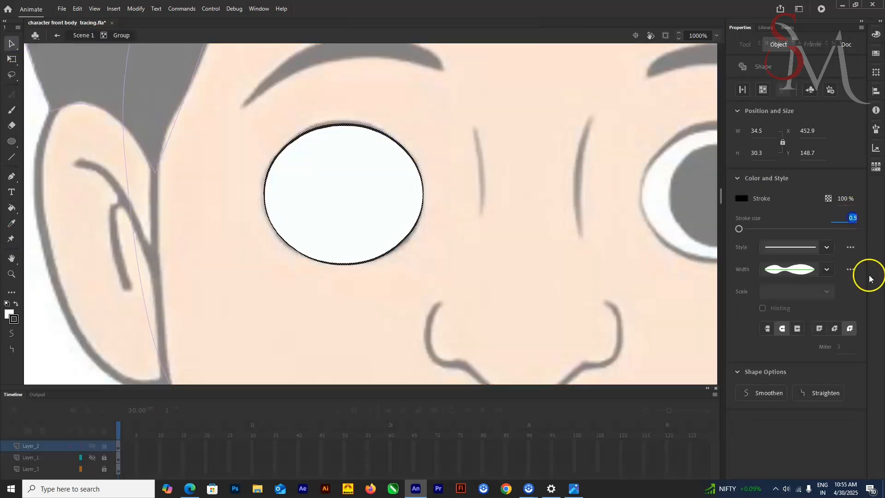
{"action": "type", "text": "1"}
{"action": "key", "text": "Return"}
{"action": "left_click", "coordinate": [530, 207]}
{"action": "left_click", "coordinate": [84, 35]}
- Draw a circle from the centre of the left pupil
{"action": "left_click", "coordinate": [241, 205]}
{"action": "key", "text": "o"}
{"action": "left_click_drag", "start_coordinate": [338, 197], "coordinate": [380, 244]}
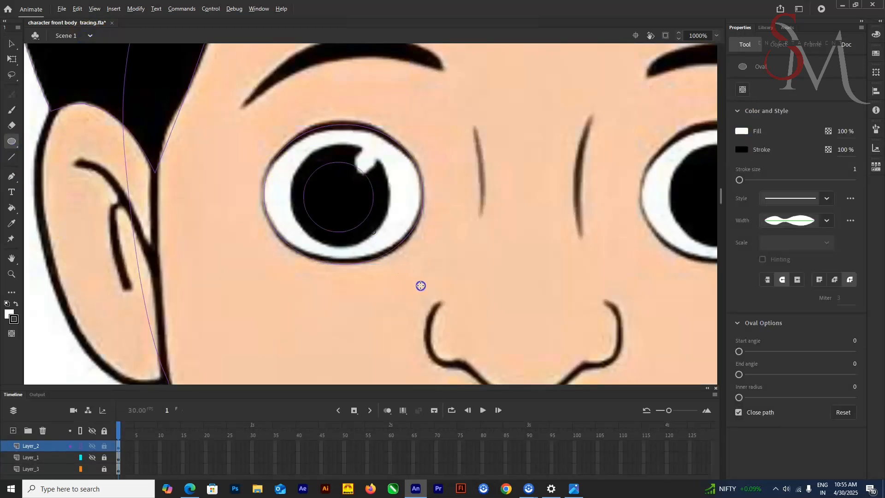
- Stretch and reposition the circle to match the left pupil's edge, about 21.65 by 21.85 px
{"action": "left_click", "coordinate": [12, 44]}
{"action": "left_click", "coordinate": [371, 207]}
{"action": "key", "text": "q"}
{"action": "left_click_drag", "start_coordinate": [373, 198], "coordinate": [391, 199]}
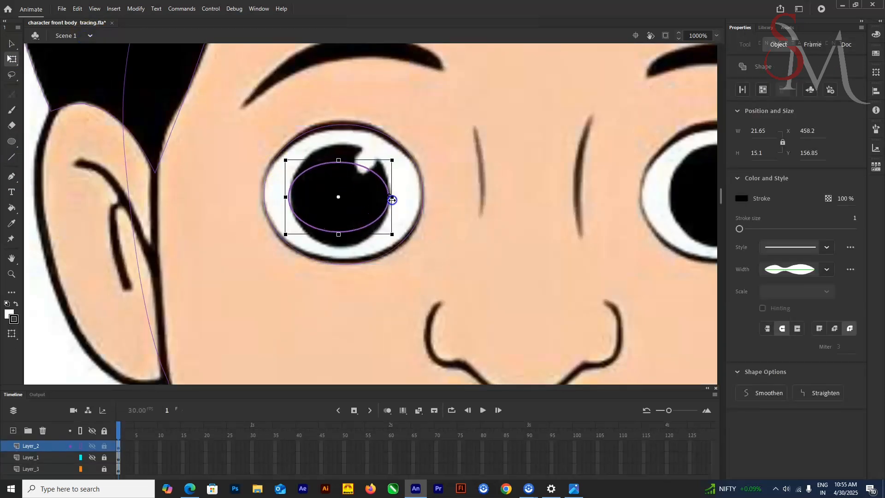
{"action": "left_click_drag", "start_coordinate": [339, 160], "coordinate": [343, 144]}
{"action": "left_click_drag", "start_coordinate": [341, 195], "coordinate": [343, 193]}
- Sample black from the reference pupil as the fill colour and group the pupil circle
{"action": "left_click", "coordinate": [12, 44]}
{"action": "left_click", "coordinate": [11, 223]}
{"action": "left_click", "coordinate": [302, 213]}
{"action": "left_click", "coordinate": [12, 44]}
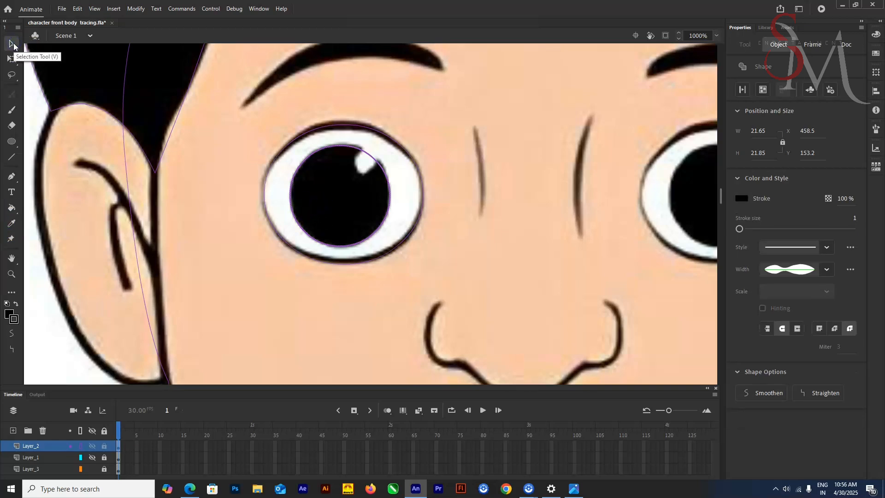
{"action": "key", "text": "ctrl+g"}
- Show Layer_2 in full colour and fill the pupil circle with black inside its group
{"action": "left_click", "coordinate": [81, 445]}
{"action": "double_click", "coordinate": [355, 152]}
{"action": "left_click", "coordinate": [15, 210]}
{"action": "left_click", "coordinate": [339, 193]}
{"action": "left_click", "coordinate": [245, 185]}
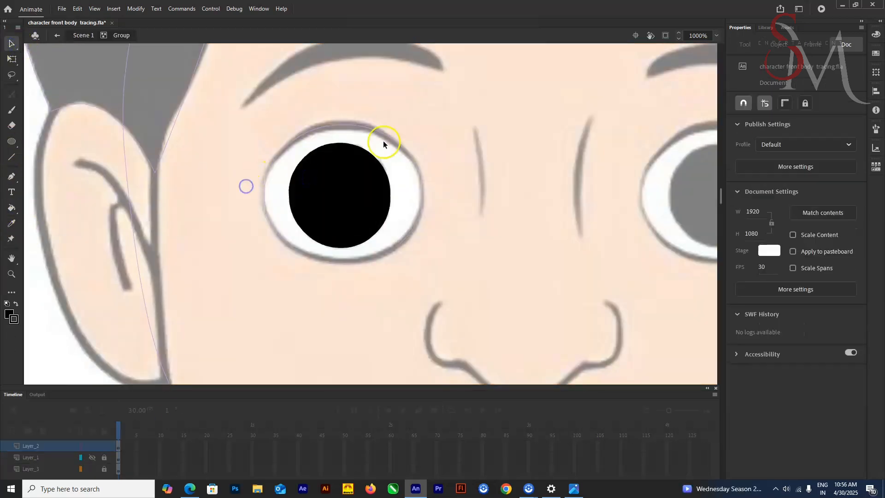
- Delete the pupil circle's stroke and return to the main scene
{"action": "double_click", "coordinate": [378, 161]}
{"action": "key", "text": "Delete"}
{"action": "left_click", "coordinate": [84, 35]}
- Draw a circle about 6.5 px wide over the left pupil's highlight and show Layer_2 in full colour
{"action": "key", "text": "o"}
{"action": "left_click_drag", "start_coordinate": [367, 162], "coordinate": [380, 183]}
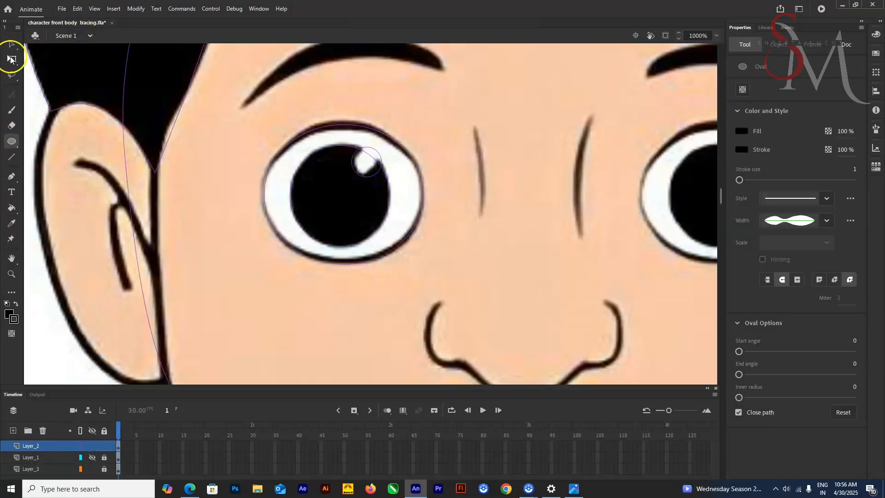
{"action": "left_click", "coordinate": [11, 44]}
{"action": "left_click", "coordinate": [79, 445]}
- Fill the highlight circle with white inside its group, return to the main scene and show Layer_2 as outlines
{"action": "double_click", "coordinate": [369, 159]}
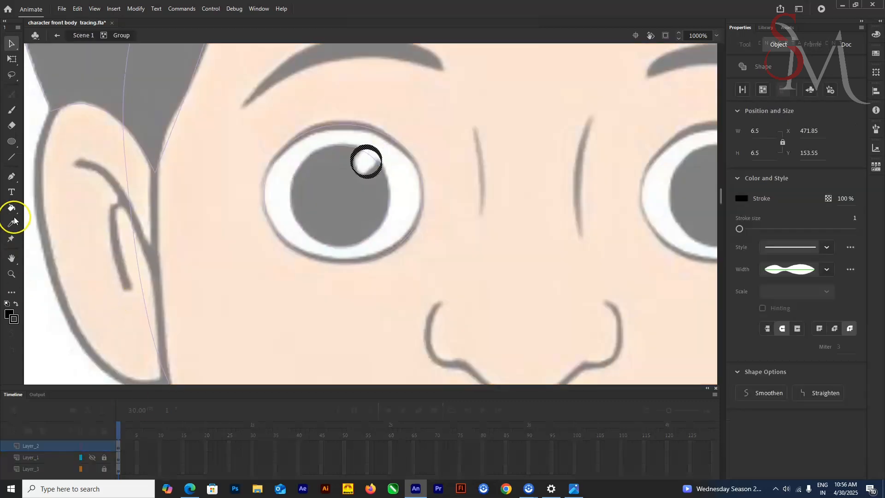
{"action": "left_click", "coordinate": [10, 315]}
{"action": "left_click", "coordinate": [49, 374]}
{"action": "left_click", "coordinate": [86, 446]}
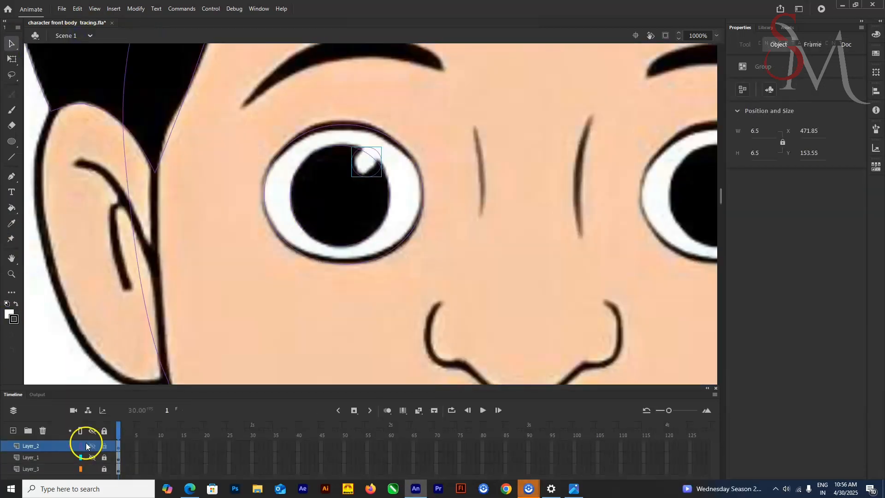
- Draw a line across the left eyebrow and bend it along the brow's lower edge, about 41.7 by 10.2 px
{"action": "scroll", "coordinate": [399, 330], "scroll_direction": "down", "scroll_amount": 5}
{"action": "scroll", "coordinate": [400, 330], "scroll_direction": "up", "scroll_amount": 5}
{"action": "key", "text": "n"}
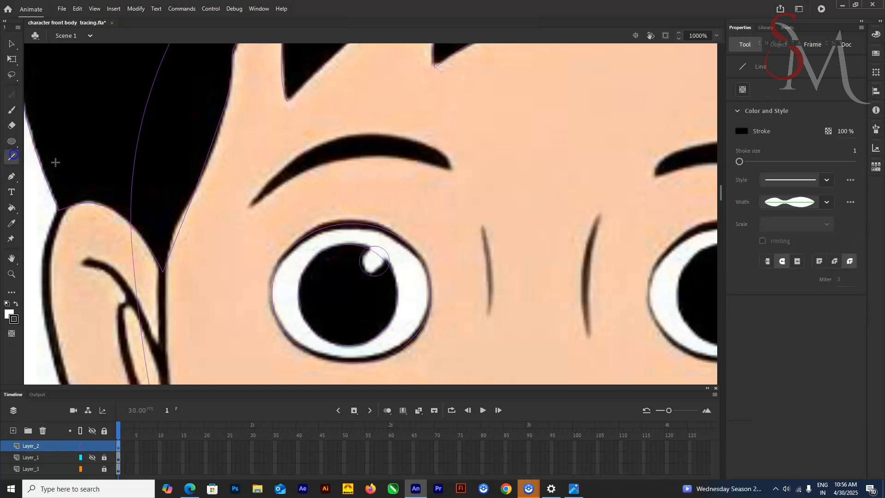
{"action": "key", "text": "v"}
{"action": "left_click_drag", "start_coordinate": [375, 180], "coordinate": [376, 157]}
{"action": "left_click", "coordinate": [372, 155]}
- Try the uniform width profile on the left eyebrow curve
{"action": "left_click", "coordinate": [826, 269]}
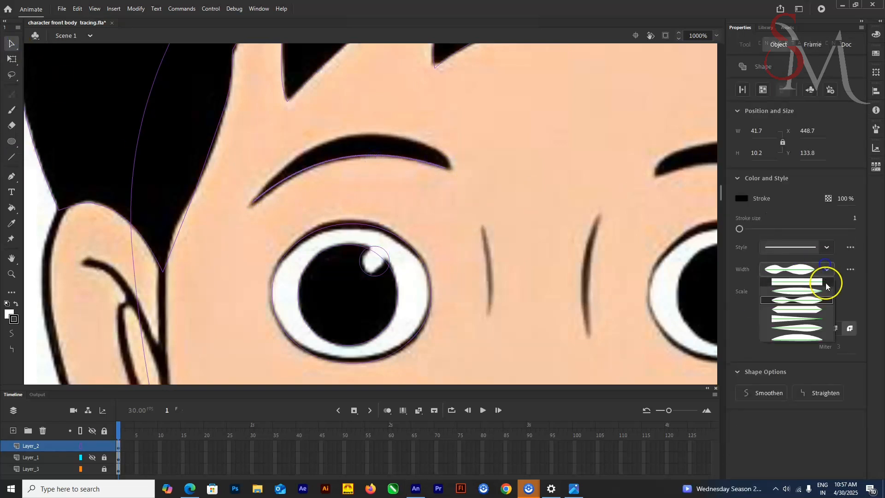
{"action": "left_click", "coordinate": [814, 283]}
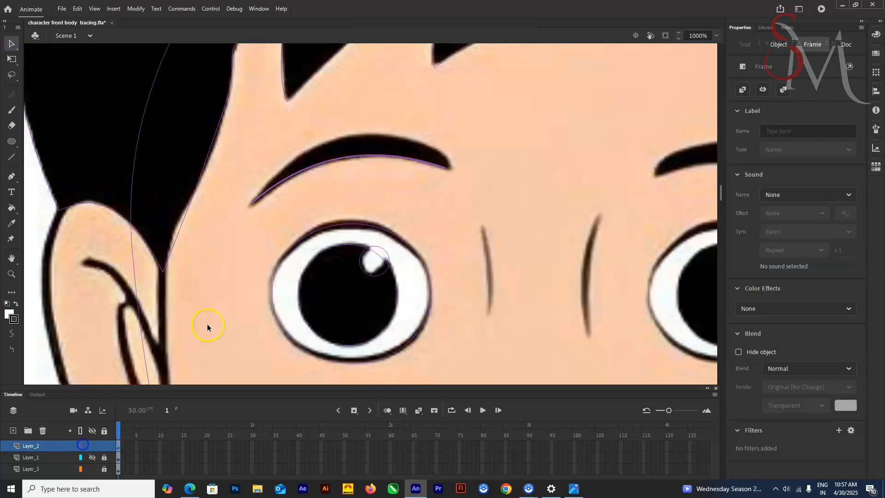
{"action": "left_click", "coordinate": [81, 446]}
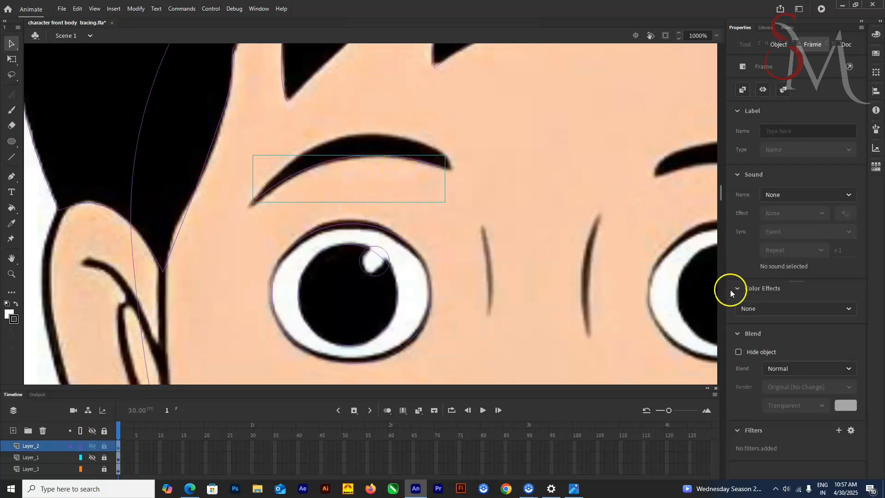
{"action": "key", "text": "ctrl+z"}
- Give the left eyebrow a tapered width profile, reshape it to the reference brow inside its group and show the layers in full colour
{"action": "left_click", "coordinate": [825, 269]}
{"action": "left_click", "coordinate": [769, 328]}
{"action": "left_click", "coordinate": [444, 178]}
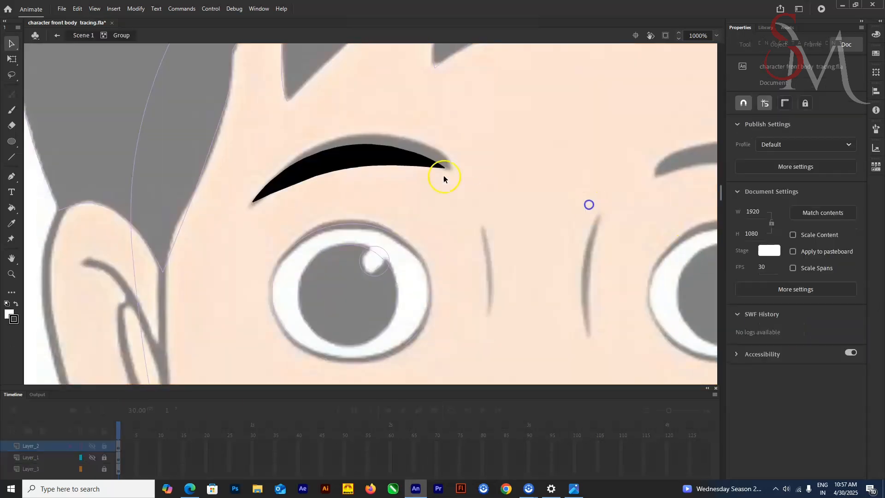
{"action": "left_click_drag", "start_coordinate": [355, 172], "coordinate": [376, 159]}
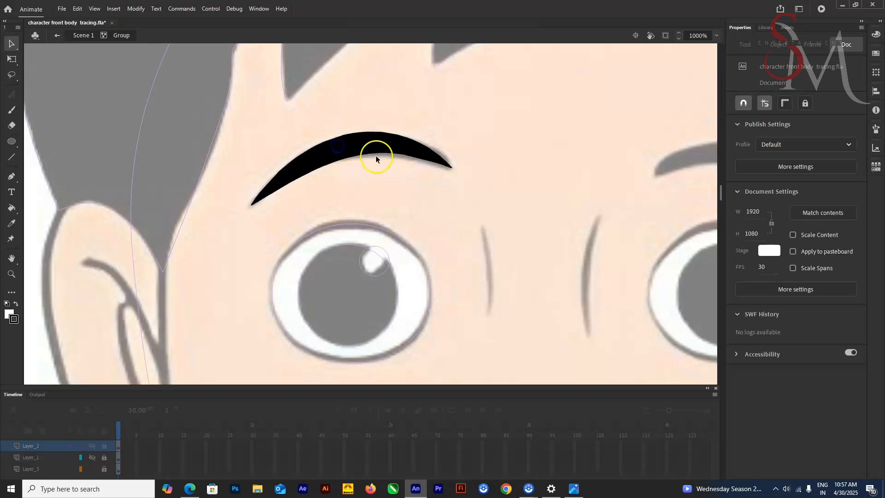
{"action": "left_click", "coordinate": [79, 430]}
- Group the left eye with its eyebrow and place a horizontally flipped copy over the right eye
{"action": "scroll", "coordinate": [389, 257], "scroll_direction": "down", "scroll_amount": 4}
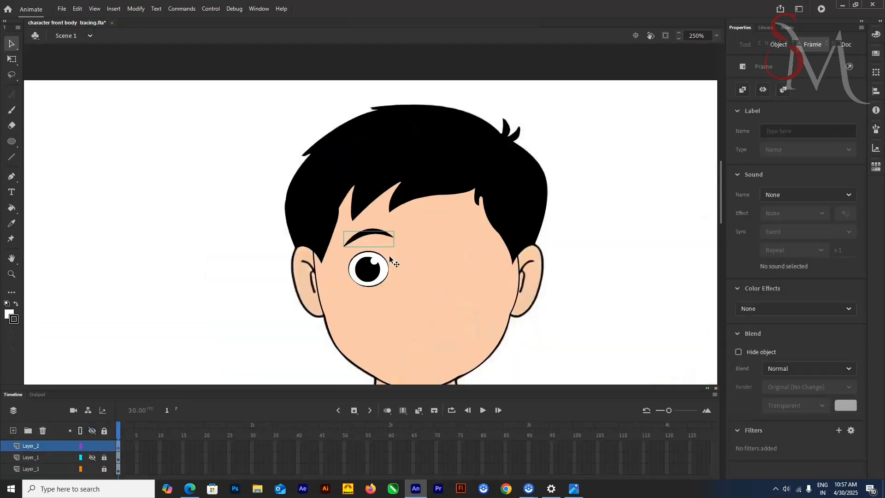
{"action": "left_click", "coordinate": [384, 270]}
{"action": "left_click", "coordinate": [385, 236], "text": "shift"}
{"action": "left_click", "coordinate": [484, 410]}
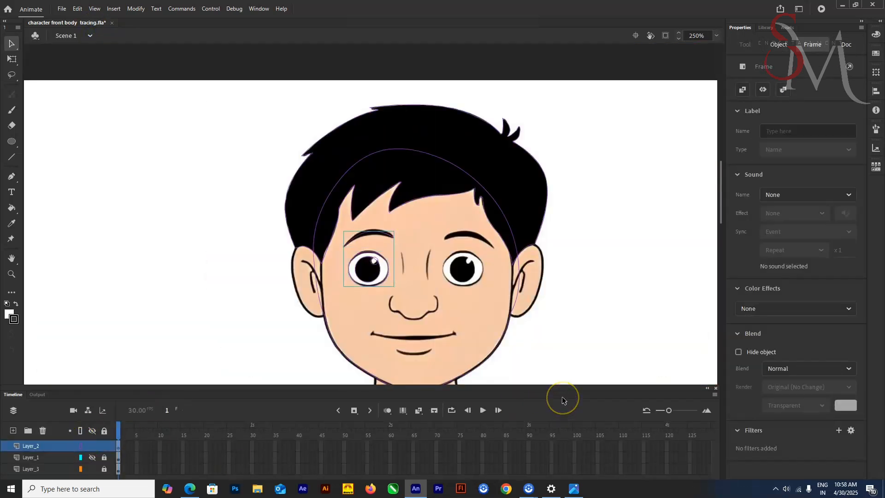
{"action": "right_click", "coordinate": [399, 277]}
{"action": "left_click", "coordinate": [442, 368]}
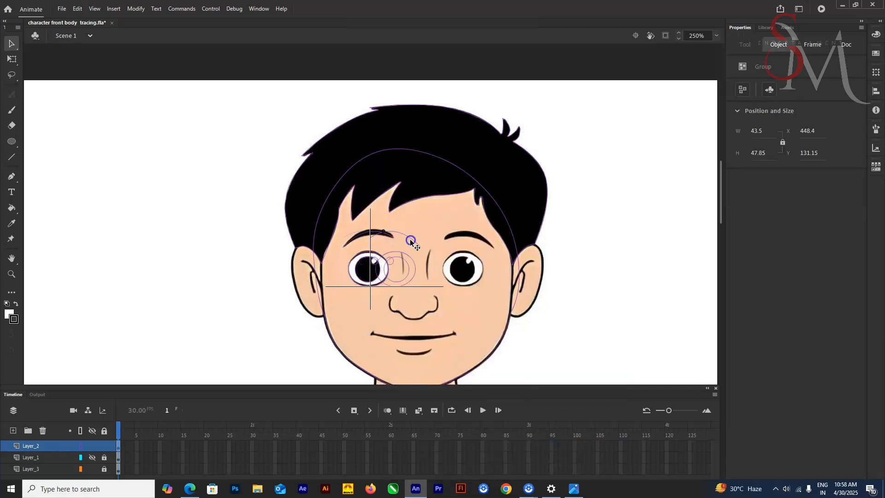
- Apply a tapered width profile to the right eyebrow inside its group and return to the main scene
{"action": "double_click", "coordinate": [496, 252]}
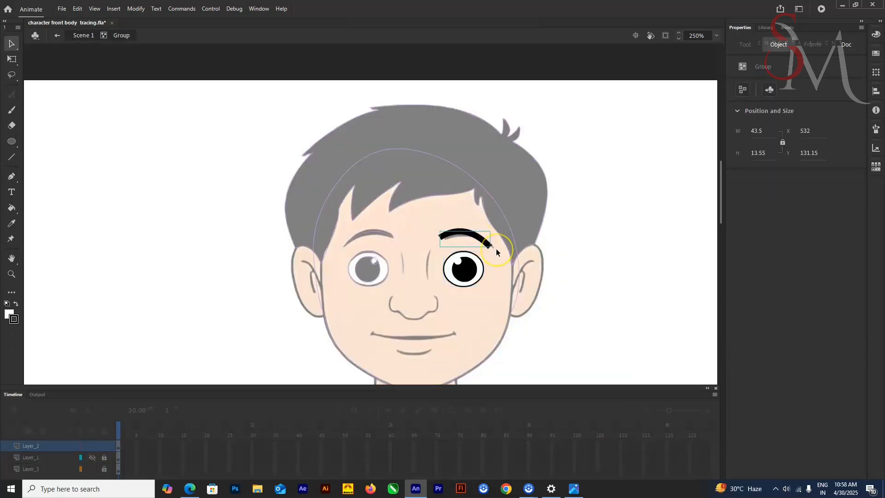
{"action": "left_click", "coordinate": [797, 264]}
{"action": "double_click", "coordinate": [593, 359]}
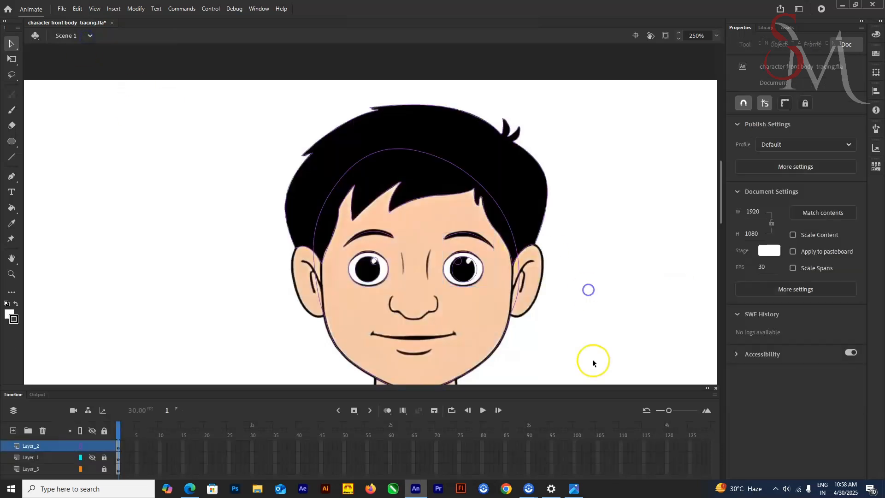
- Trace the right crease between the eyes with a curved line, about 3.6 by 25.2 px, and group it
{"action": "key", "text": "ctrl+="}
{"action": "left_click", "coordinate": [10, 166]}
{"action": "key", "text": "v"}
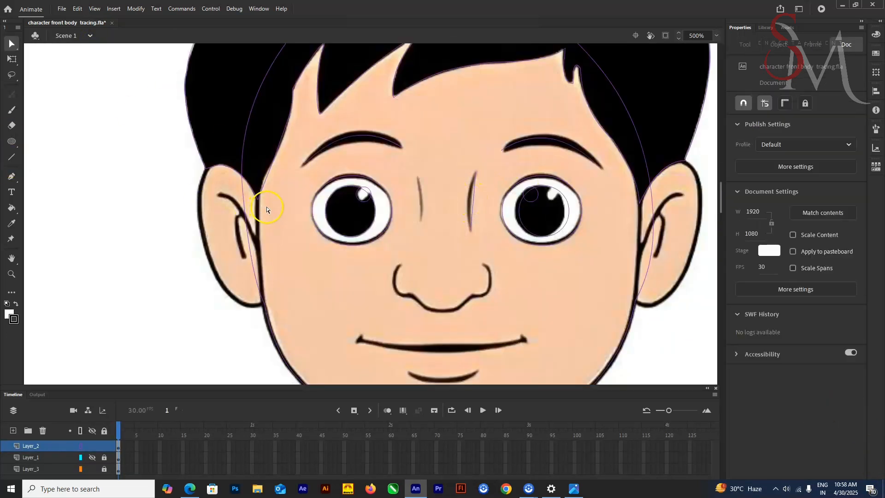
{"action": "left_click", "coordinate": [469, 200]}
{"action": "left_click", "coordinate": [81, 445]}
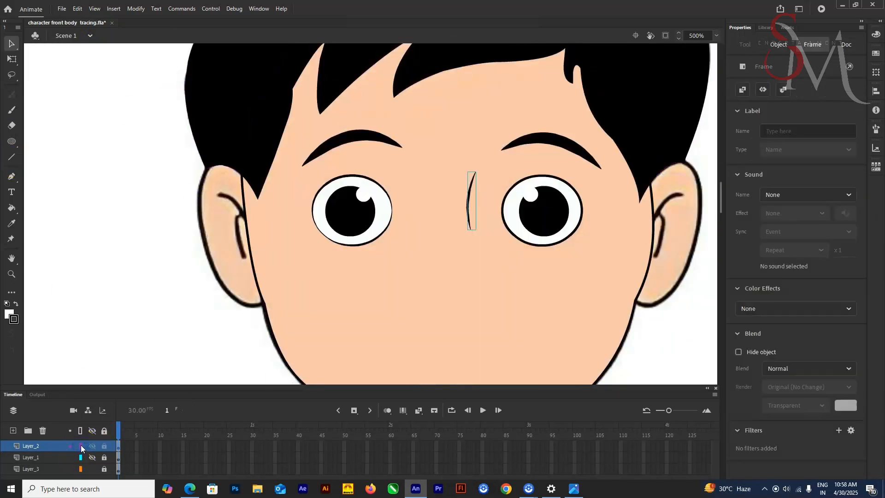
- Place a copy of the crease over the left crease and flip it horizontally
{"action": "left_click_drag", "start_coordinate": [470, 209], "coordinate": [420, 207]}
{"action": "right_click", "coordinate": [419, 207]}
{"action": "key", "text": "Escape"}
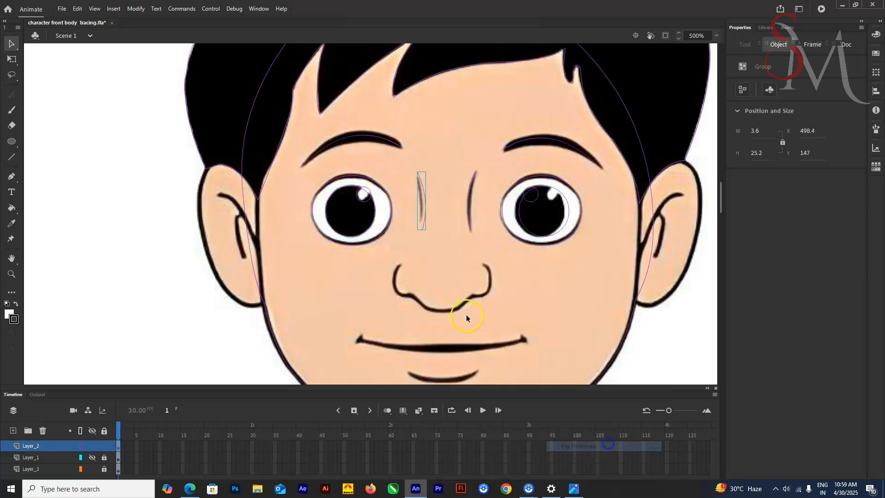
- Give the left crease a tapered width profile and reshape it to about 2.1 by 22.4 px inside its group
{"action": "double_click", "coordinate": [424, 205]}
{"action": "scroll", "coordinate": [425, 205], "scroll_direction": "up", "scroll_amount": 3}
{"action": "left_click", "coordinate": [826, 269]}
{"action": "left_click", "coordinate": [816, 305]}
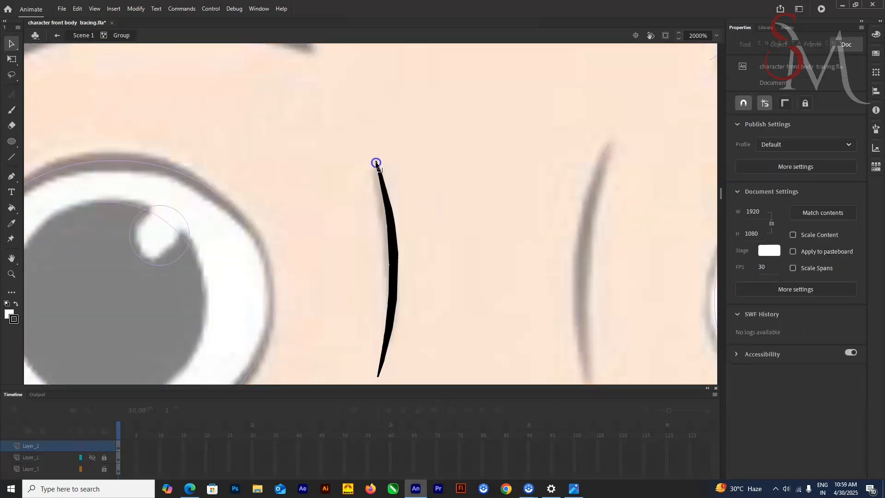
{"action": "scroll", "coordinate": [384, 287], "scroll_direction": "down", "scroll_amount": 2}
{"action": "left_click", "coordinate": [386, 88]}
{"action": "left_click", "coordinate": [476, 316]}
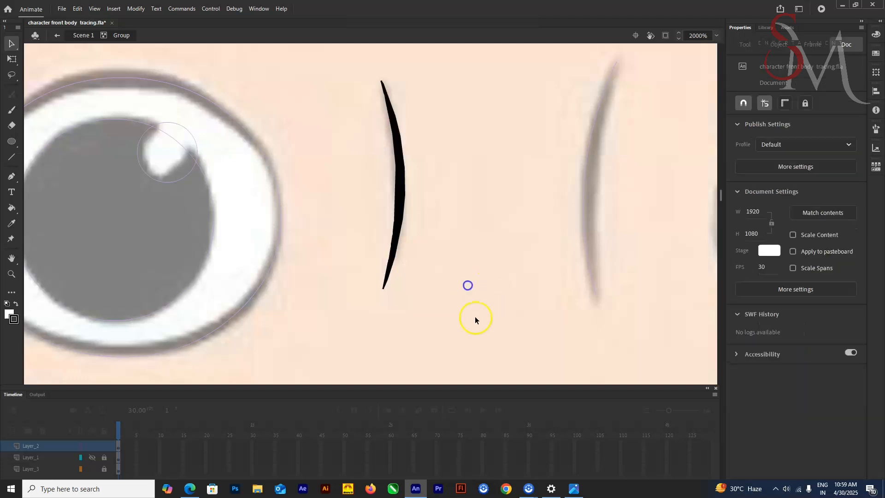
{"action": "double_click", "coordinate": [558, 238]}
- Trace the nose's left nostril and lower edge with lines bent to follow the reference
{"action": "key", "text": "ctrl+minus"}
{"action": "key", "text": "ctrl+minus"}
{"action": "key", "text": "ctrl+equal"}
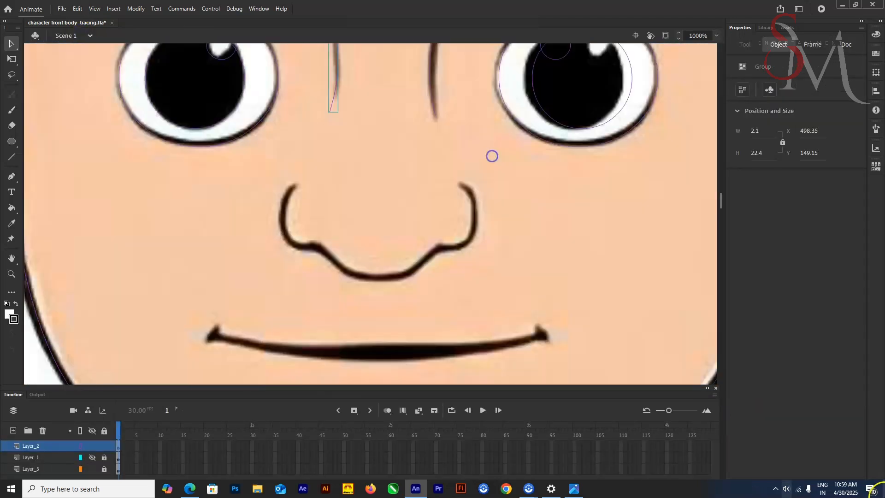
{"action": "left_click", "coordinate": [296, 194]}
{"action": "key", "text": "n"}
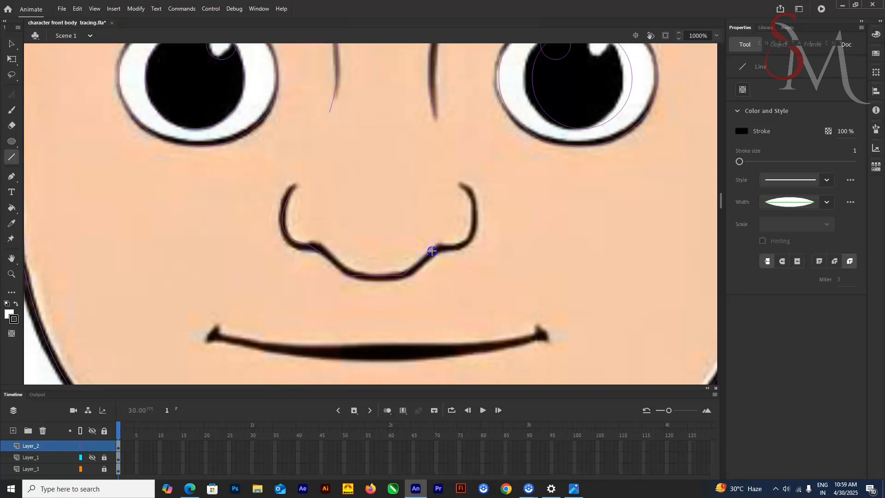
{"action": "key", "text": "v"}
{"action": "left_click", "coordinate": [417, 256]}
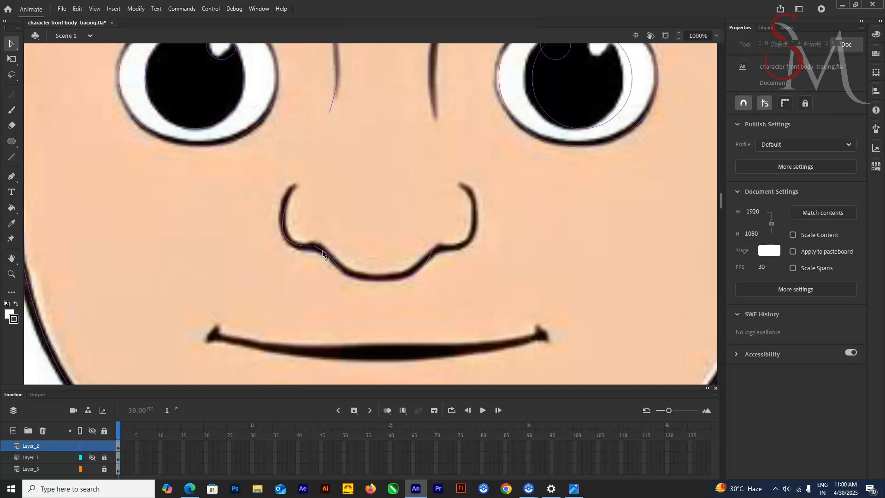
- Trace the right nostril with lines bent to follow the reference
{"action": "key", "text": "n"}
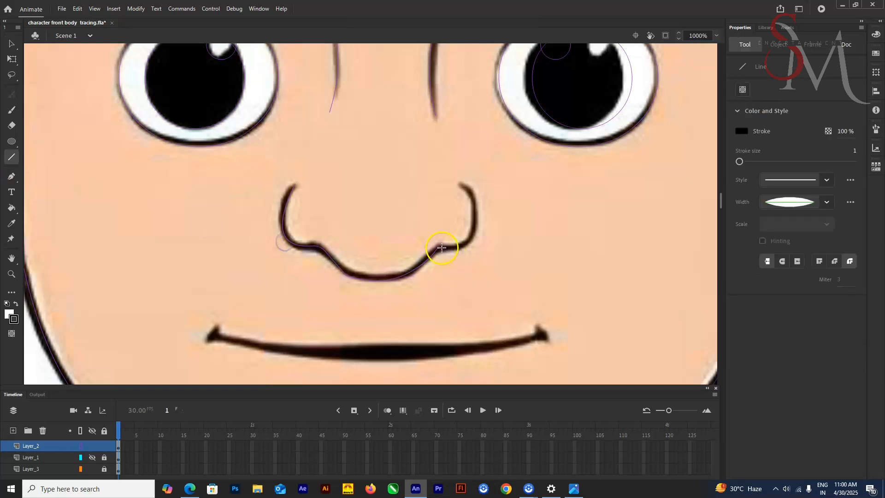
{"action": "left_click_drag", "start_coordinate": [463, 188], "coordinate": [469, 193]}
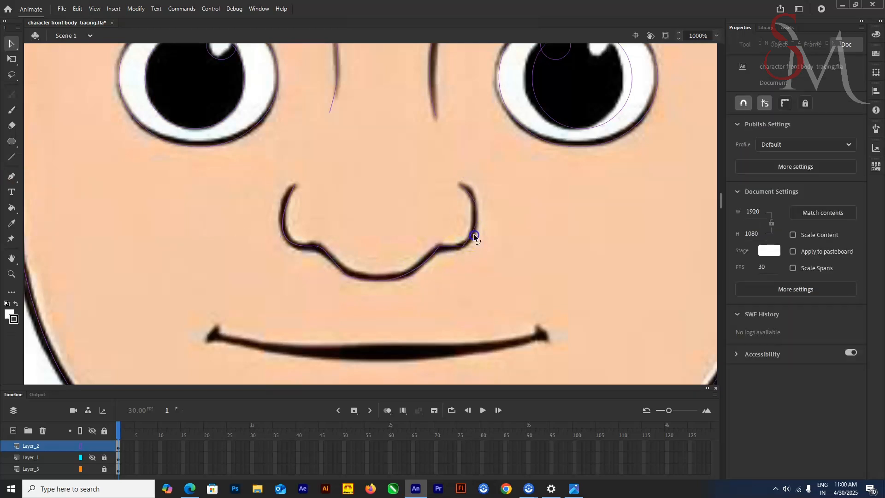
{"action": "left_click_drag", "start_coordinate": [451, 251], "coordinate": [461, 220]}
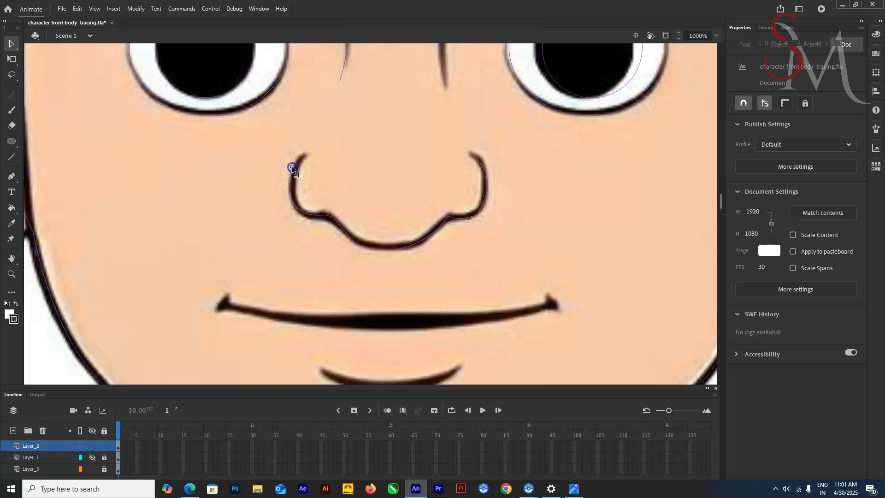
- Refine the nose curves against the reference and smooth the whole nose outline
{"action": "left_click", "coordinate": [480, 206]}
{"action": "left_click", "coordinate": [464, 205]}
{"action": "left_click", "coordinate": [481, 209]}
{"action": "left_click", "coordinate": [335, 227]}
{"action": "left_click", "coordinate": [342, 230]}
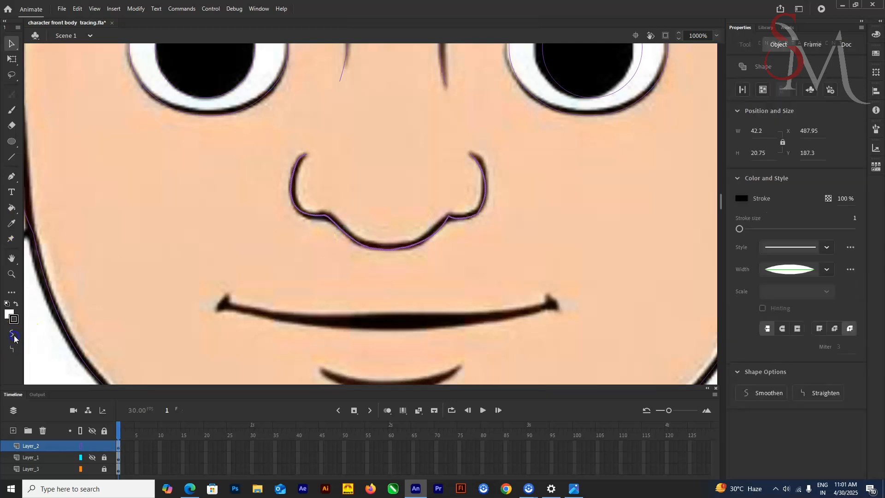
{"action": "left_click", "coordinate": [482, 162]}
{"action": "left_click", "coordinate": [486, 202]}
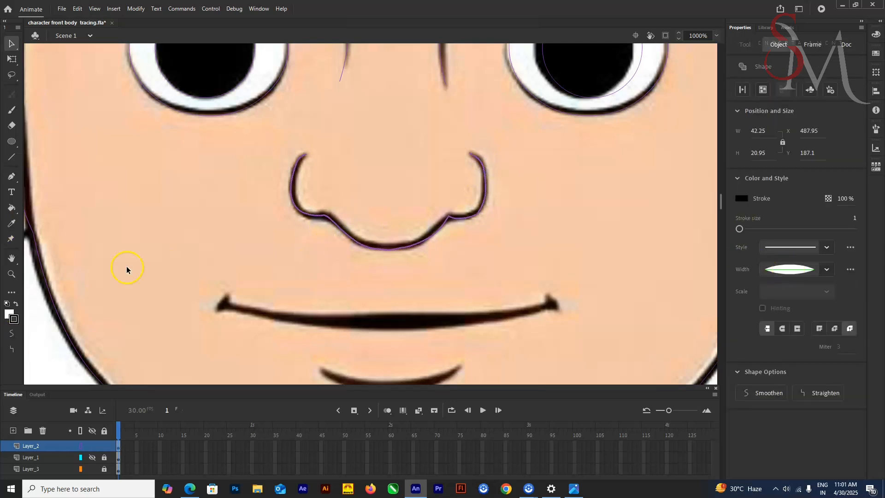
- Group the nose outline, smooth its stroke inside the group and return to the main scene
{"action": "key", "text": "ctrl+g"}
{"action": "double_click", "coordinate": [483, 210]}
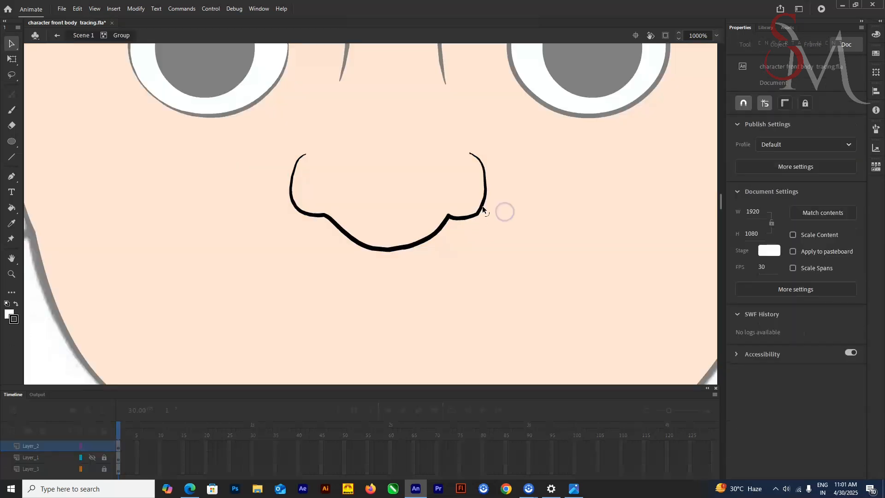
{"action": "left_click", "coordinate": [478, 213]}
{"action": "double_click", "coordinate": [467, 218]}
{"action": "left_click", "coordinate": [11, 333]}
{"action": "left_click", "coordinate": [83, 35]}
- Smooth the nose outline again inside its group and reshape its lower curve
{"action": "left_click_drag", "start_coordinate": [428, 239], "coordinate": [442, 104]}
{"action": "double_click", "coordinate": [441, 104]}
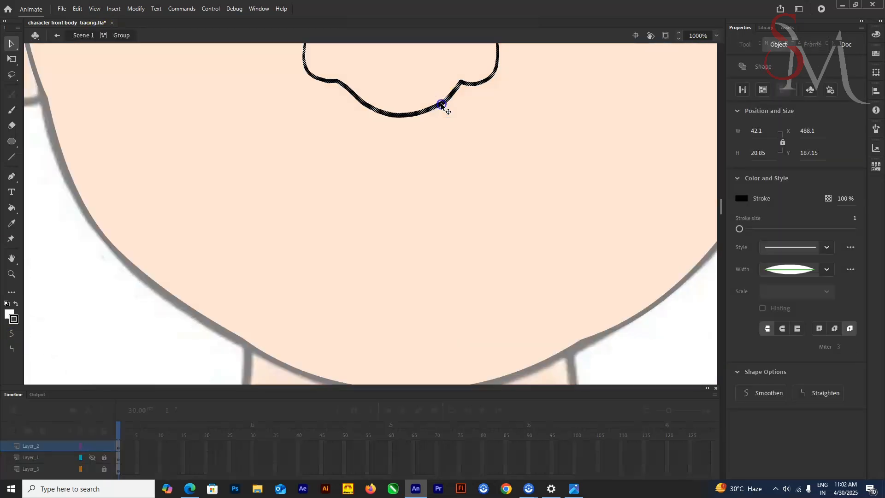
{"action": "left_click", "coordinate": [12, 333]}
{"action": "left_click", "coordinate": [456, 92]}
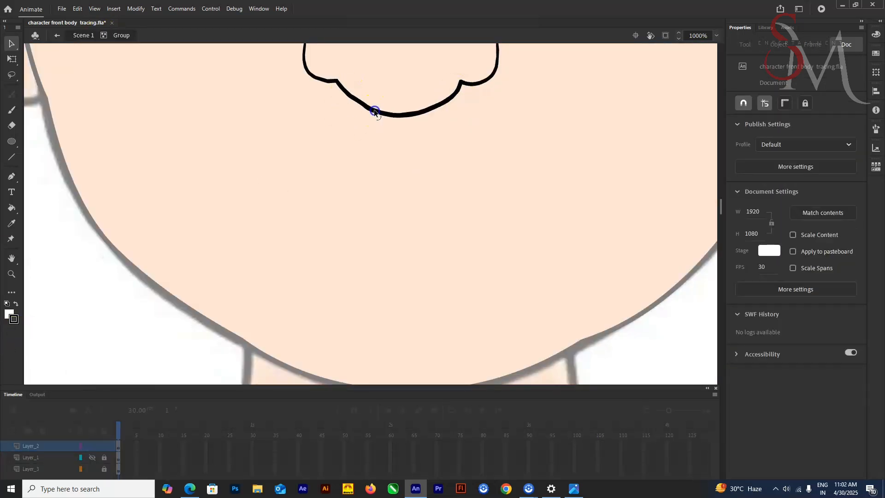
{"action": "double_click", "coordinate": [507, 210]}
{"action": "left_click", "coordinate": [81, 446]}
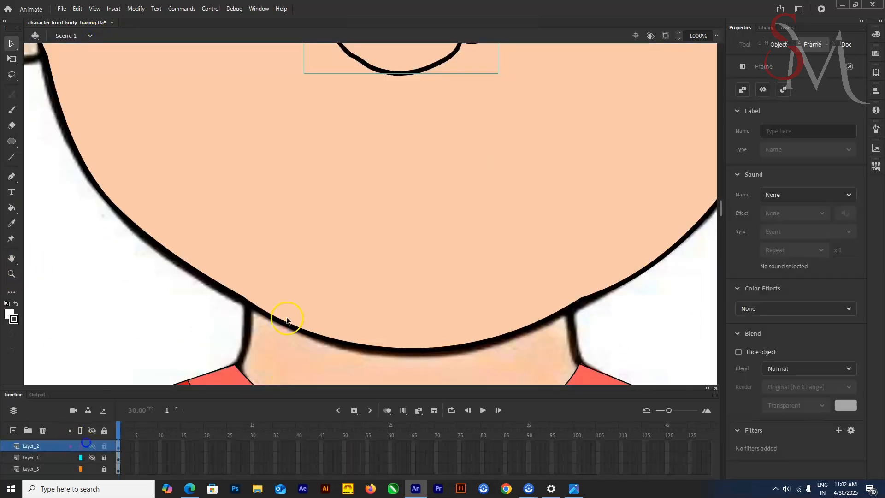
- Draw a line about 71 px wide across the mouth, bend it to the reference curve and apply a tapered width profile
{"action": "scroll", "coordinate": [444, 248], "scroll_direction": "up", "scroll_amount": 3}
{"action": "left_click", "coordinate": [12, 158]}
{"action": "left_click_drag", "start_coordinate": [232, 203], "coordinate": [564, 202]}
{"action": "key", "text": "v"}
{"action": "left_click_drag", "start_coordinate": [419, 203], "coordinate": [420, 225]}
{"action": "left_click", "coordinate": [421, 225]}
{"action": "left_click", "coordinate": [828, 271]}
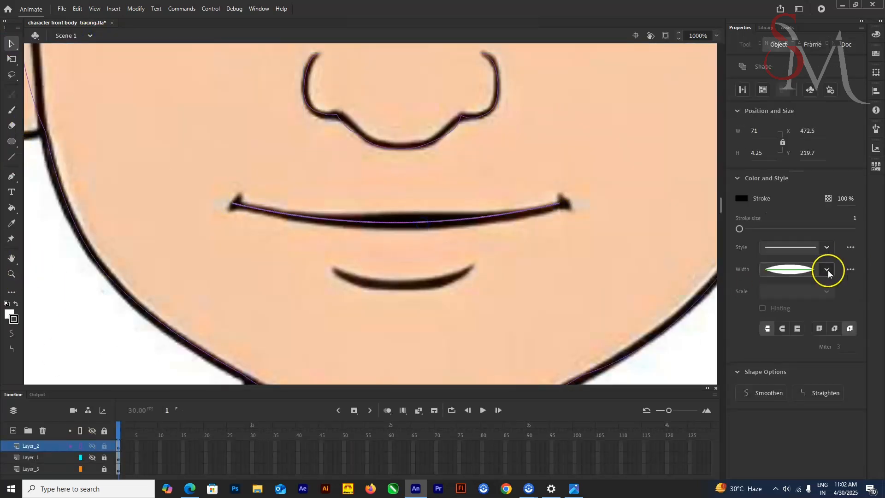
- Group the mouth line, set its stroke size to 3 inside the group and return to the main scene
{"action": "key", "text": "ctrl+g"}
{"action": "left_click", "coordinate": [81, 446]}
{"action": "double_click", "coordinate": [419, 222]}
{"action": "left_click", "coordinate": [855, 218]}
{"action": "type", "text": "3"}
{"action": "key", "text": "Return"}
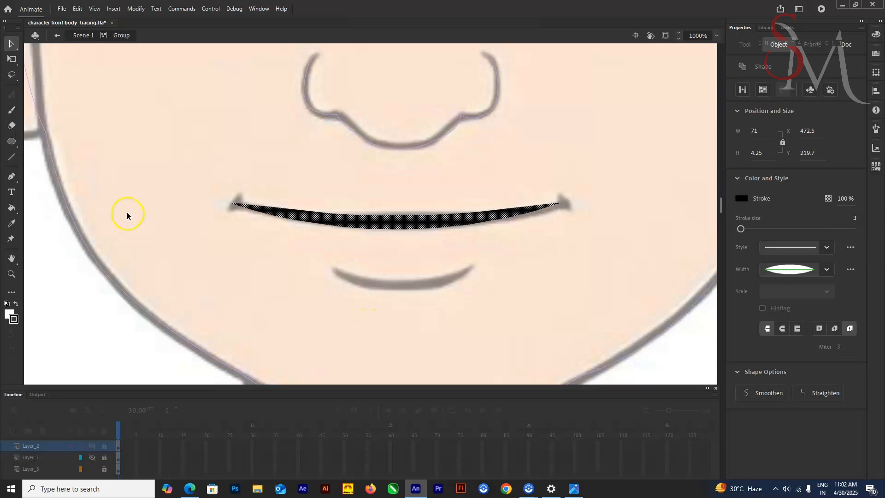
{"action": "double_click", "coordinate": [126, 212]}
- Trace the left mouth corner with a short line about 3 px tall and group it
{"action": "left_click", "coordinate": [14, 159]}
{"action": "left_click_drag", "start_coordinate": [239, 196], "coordinate": [219, 206]}
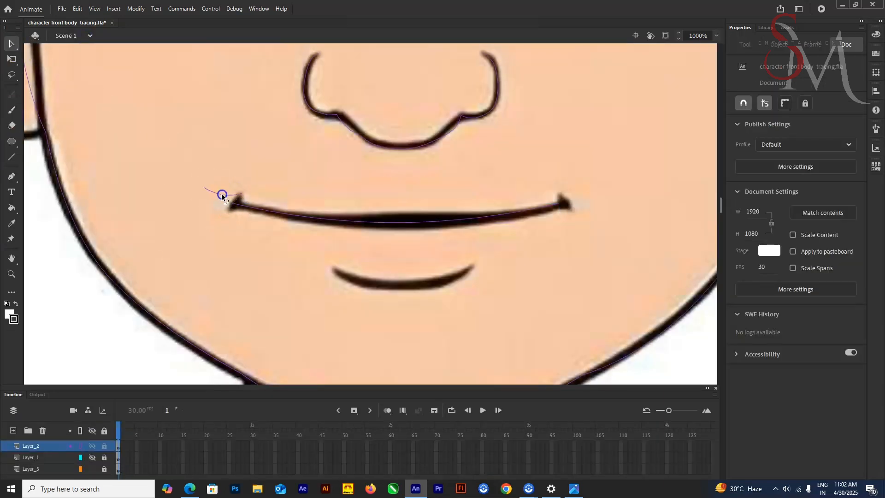
{"action": "left_click", "coordinate": [238, 201]}
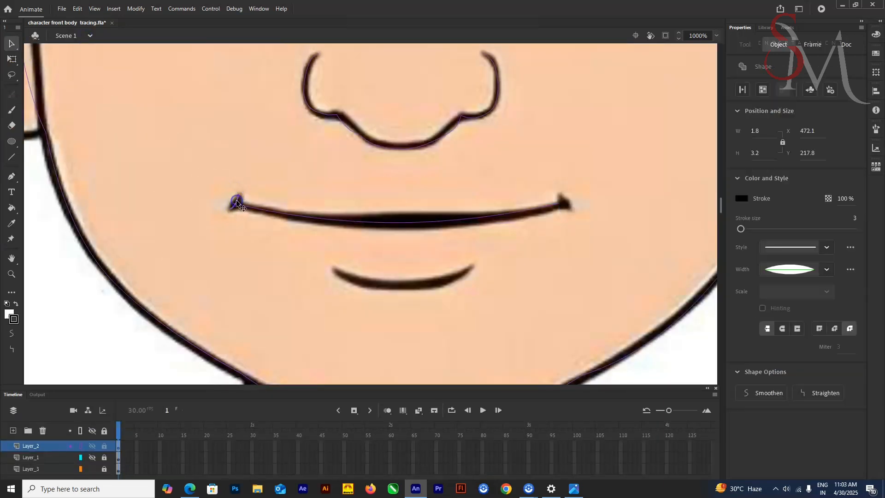
{"action": "key", "text": "ctrl+g"}
{"action": "left_click", "coordinate": [81, 446]}
- Set the left mouth corner's stroke size to 1, curve it inside its group and return to the main scene
{"action": "key", "text": "ctrl+="}
{"action": "double_click", "coordinate": [382, 265]}
{"action": "left_click", "coordinate": [855, 218]}
{"action": "type", "text": "1"}
{"action": "key", "text": "Return"}
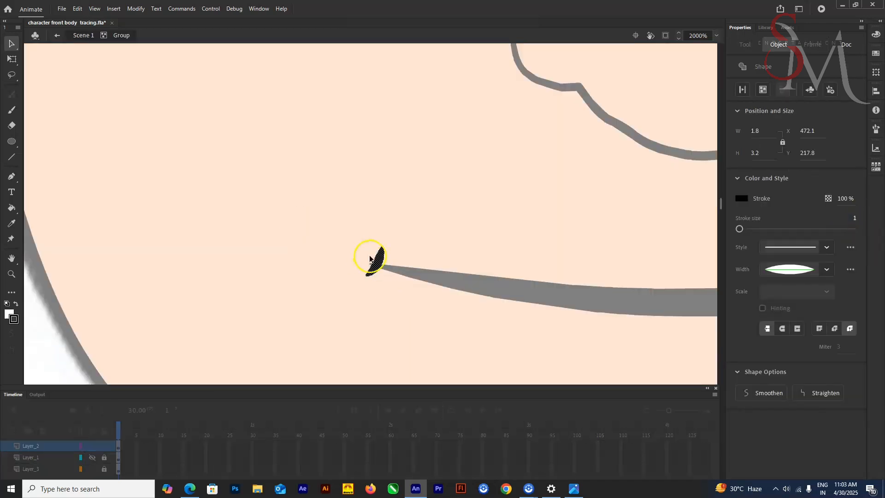
{"action": "left_click", "coordinate": [669, 294]}
{"action": "double_click", "coordinate": [294, 241]}
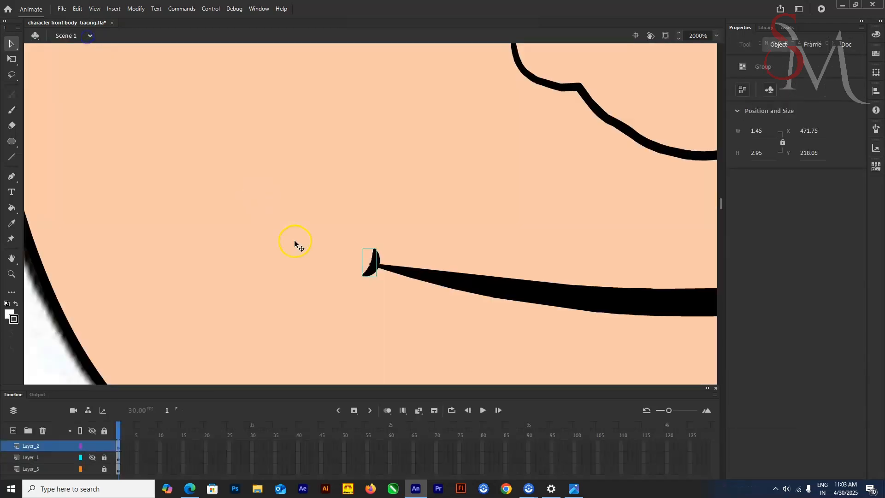
- Compare the mouth with the reference and thicken the mouth line's stroke inside its group
{"action": "scroll", "coordinate": [328, 172], "scroll_direction": "down", "scroll_amount": 5}
{"action": "left_click", "coordinate": [82, 446]}
{"action": "left_click", "coordinate": [81, 446]}
{"action": "left_click", "coordinate": [402, 262]}
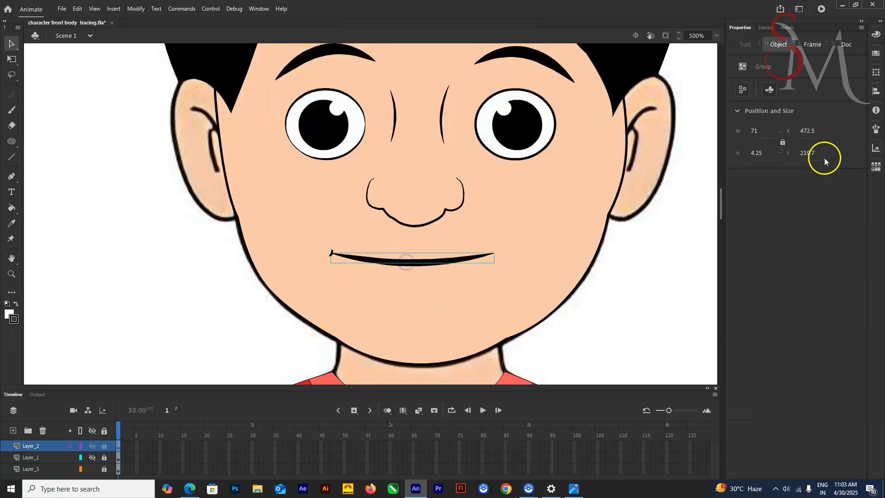
{"action": "double_click", "coordinate": [403, 262]}
{"action": "left_click", "coordinate": [84, 39]}
- Place a horizontally flipped copy of the left mouth corner at the mouth's right end and adjust its stroke width profile
{"action": "left_click", "coordinate": [331, 254]}
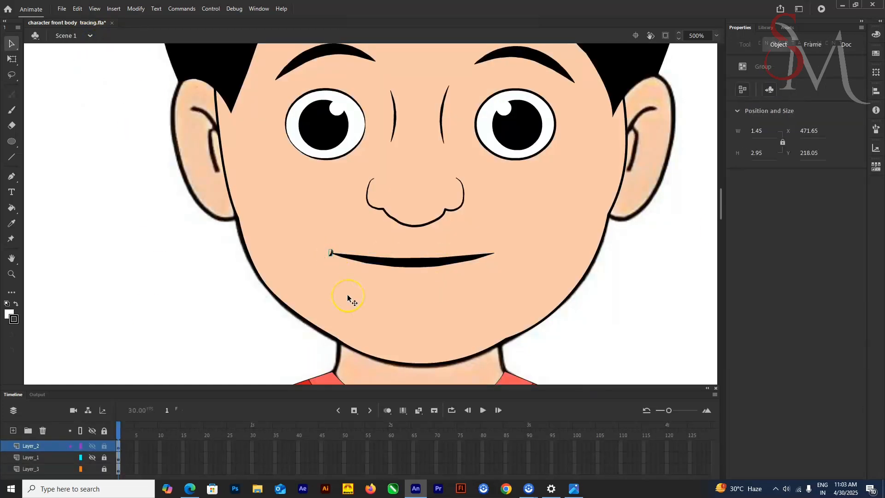
{"action": "right_click", "coordinate": [330, 253]}
{"action": "mouse_move", "coordinate": [389, 349]}
{"action": "left_click", "coordinate": [527, 447]}
{"action": "left_click_drag", "start_coordinate": [331, 253], "coordinate": [562, 232]}
{"action": "double_click", "coordinate": [495, 254]}
{"action": "left_click", "coordinate": [825, 268]}
{"action": "left_click", "coordinate": [793, 293]}
{"action": "left_click", "coordinate": [83, 36]}
- Draw an oval outline about 31 by 68 px over the left ear with a uniform stroke of size 1
{"action": "scroll", "coordinate": [562, 231], "scroll_direction": "up", "scroll_amount": 2}
{"action": "left_click", "coordinate": [277, 215]}
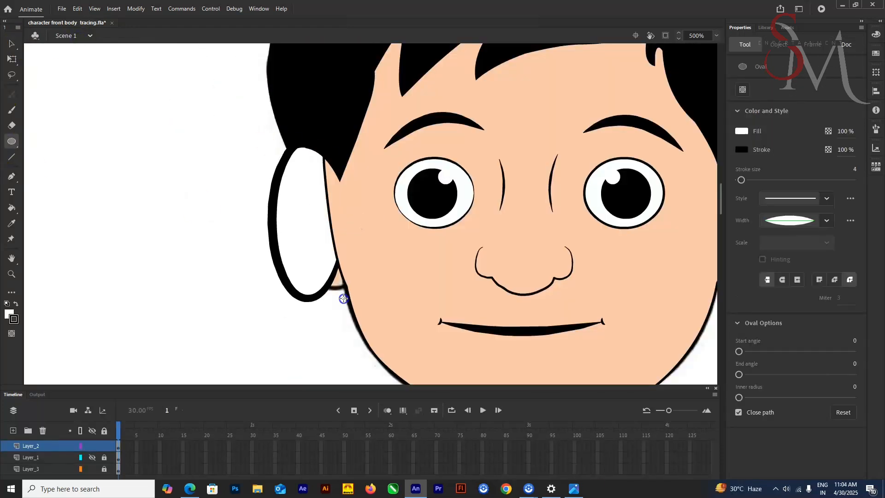
{"action": "left_click", "coordinate": [824, 270]}
{"action": "left_click", "coordinate": [796, 282]}
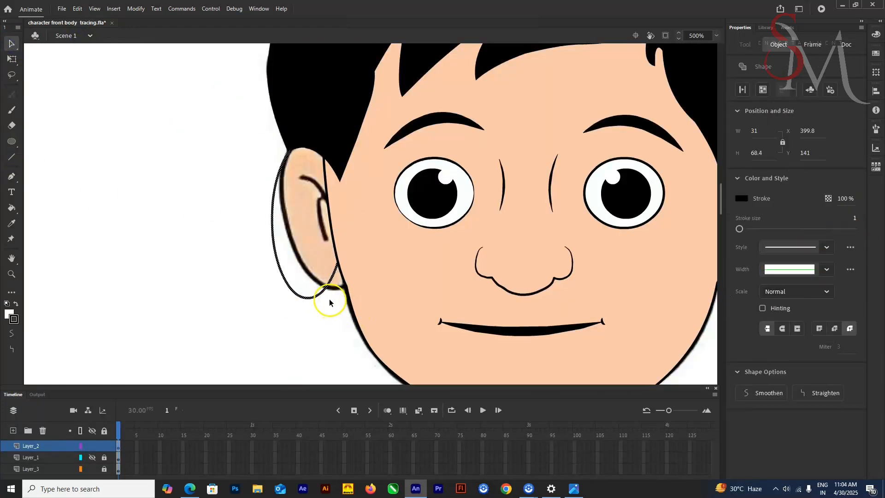
- Rotate, move and scale the oval to match the tilted left ear in the reference
{"action": "key", "text": "q"}
{"action": "left_click_drag", "start_coordinate": [342, 301], "coordinate": [375, 289]}
{"action": "left_click_drag", "start_coordinate": [303, 244], "coordinate": [329, 232]}
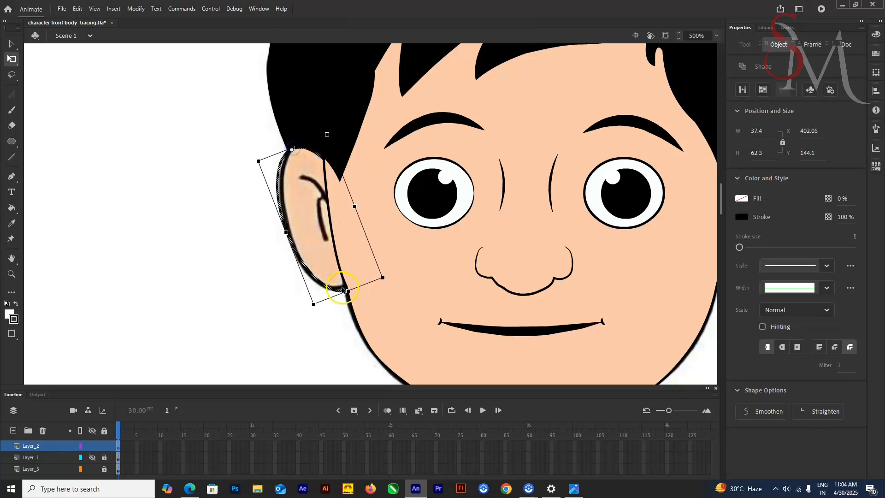
{"action": "left_click", "coordinate": [317, 283]}
{"action": "left_click", "coordinate": [322, 283]}
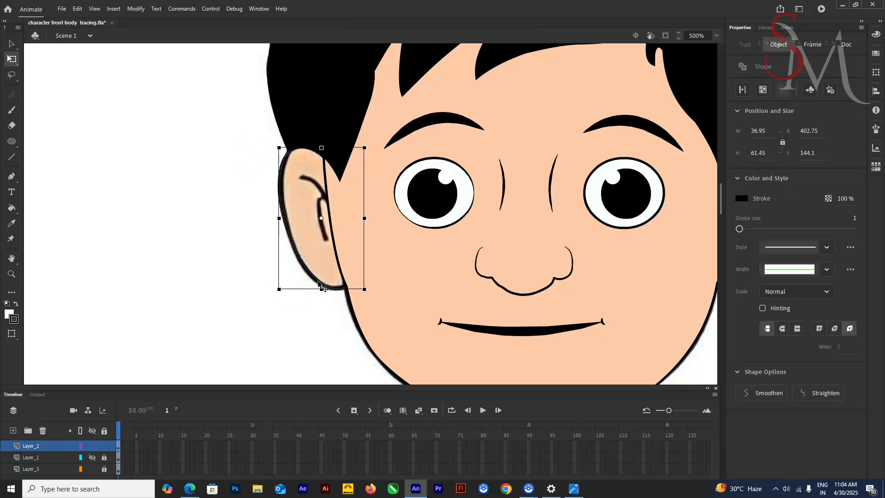
- Group the left ear oval and fill it with the light skin colour inside the group
{"action": "key", "text": "ctrl+g"}
{"action": "double_click", "coordinate": [322, 283]}
{"action": "left_click", "coordinate": [87, 37]}
{"action": "double_click", "coordinate": [296, 184]}
{"action": "left_click", "coordinate": [88, 37]}
{"action": "left_click", "coordinate": [12, 43]}
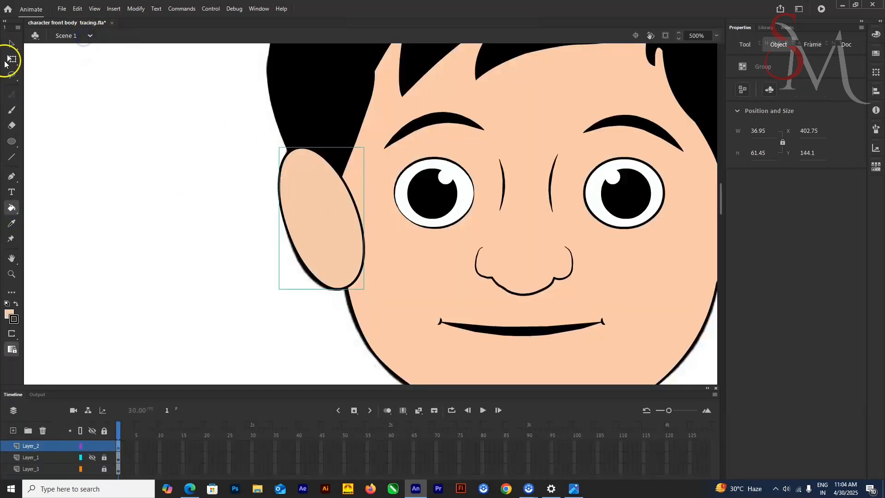
- Trace the left ear's upper inner fold with a curved line, group it and adjust its stroke size
{"action": "left_click", "coordinate": [169, 424]}
{"action": "left_click", "coordinate": [12, 177]}
{"action": "key", "text": "v"}
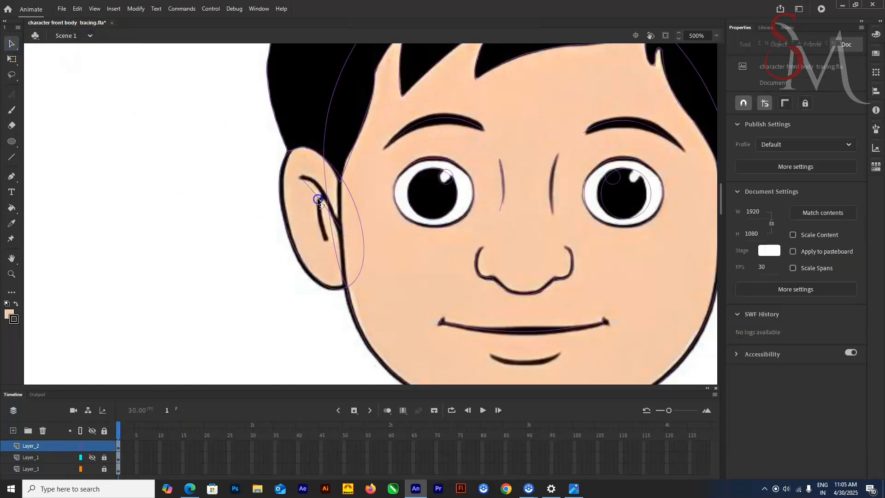
{"action": "left_click", "coordinate": [317, 200]}
{"action": "key", "text": "ctrl+g"}
{"action": "double_click", "coordinate": [326, 197]}
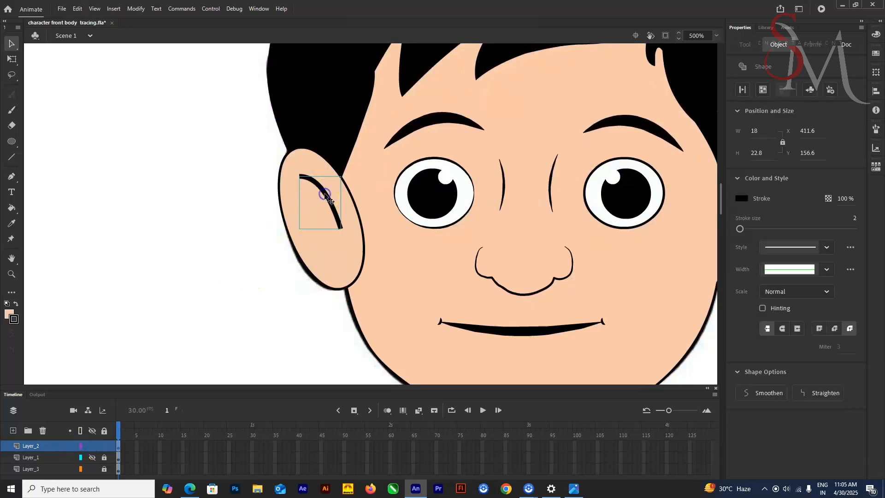
{"action": "double_click", "coordinate": [277, 326]}
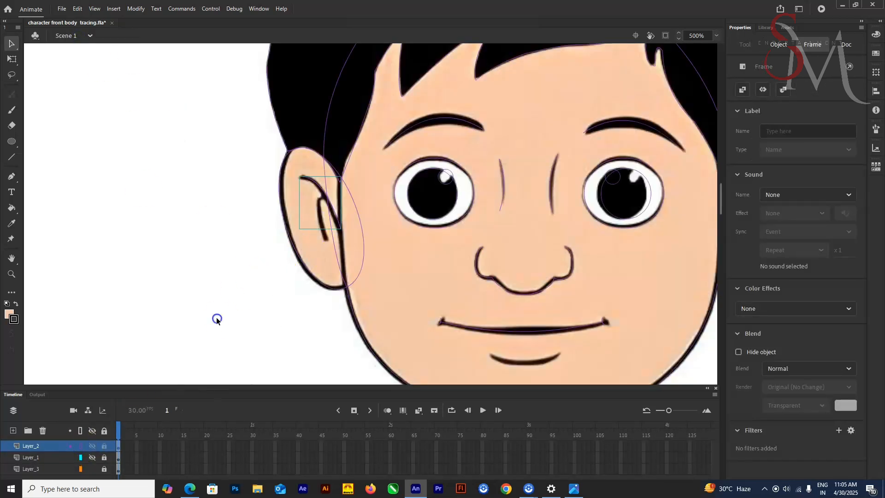
- Trace the left ear's lower inner fold as a grouped curve with stroke size 1.5 and a one-sided tapered width profile
{"action": "left_click", "coordinate": [271, 199]}
{"action": "left_click", "coordinate": [327, 239]}
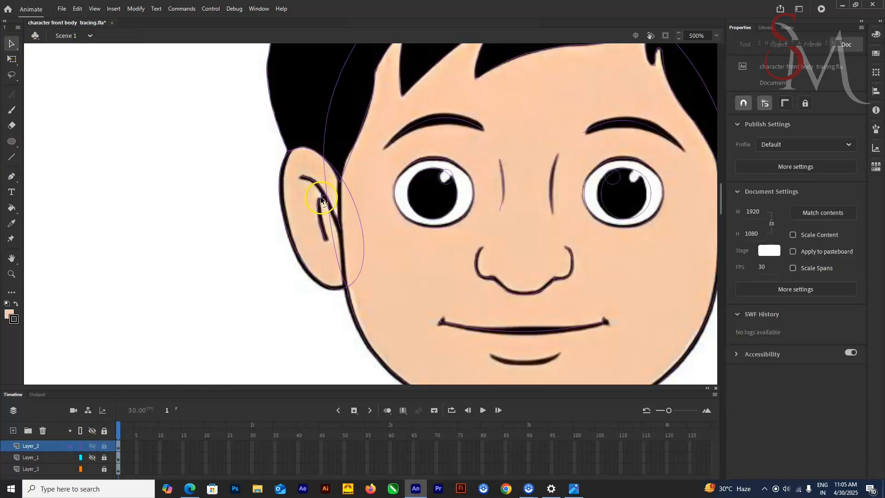
{"action": "left_click", "coordinate": [118, 446]}
{"action": "double_click", "coordinate": [325, 237]}
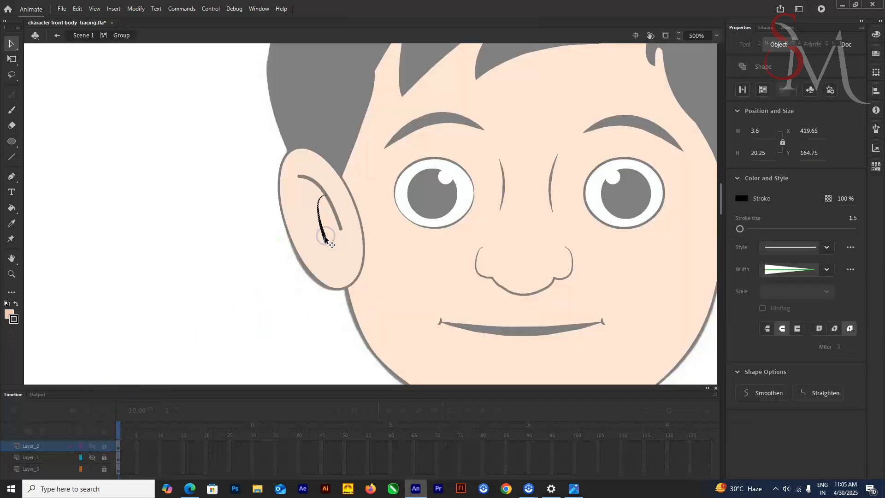
{"action": "left_click", "coordinate": [86, 35]}
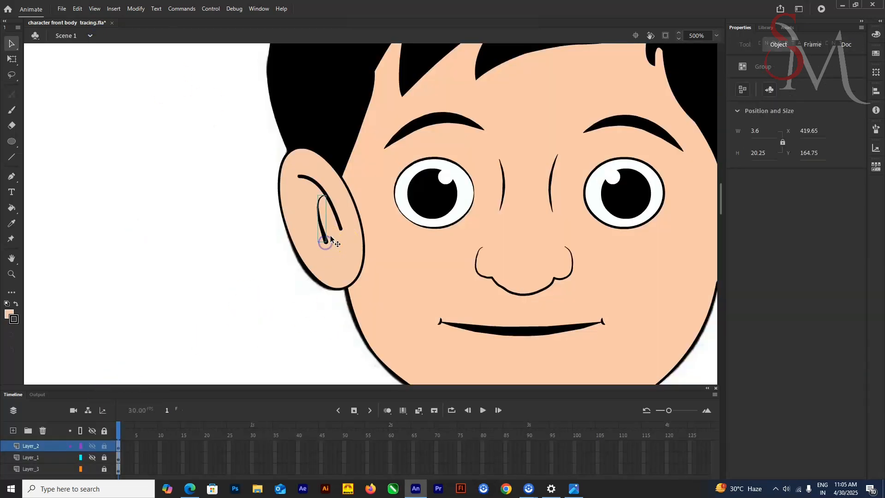
- Place the left ear with its inner folds behind the face and reshape the face outline beside the ears
{"action": "left_click", "coordinate": [288, 234]}
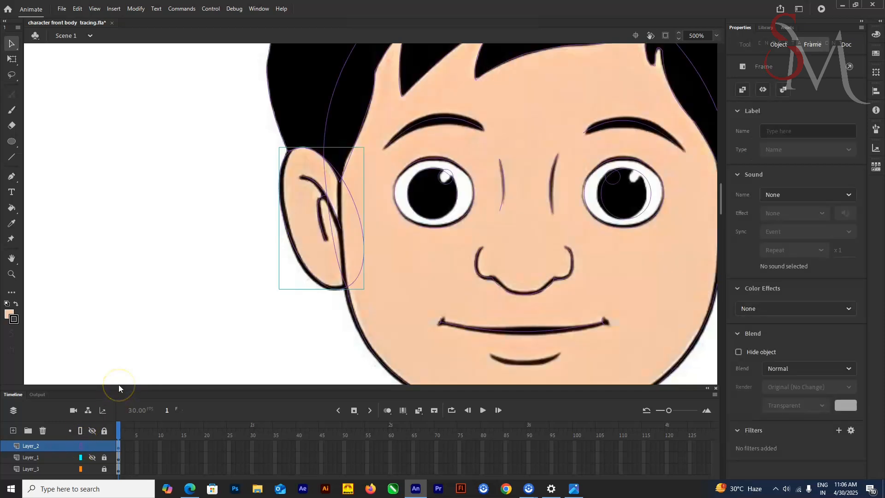
{"action": "double_click", "coordinate": [305, 197]}
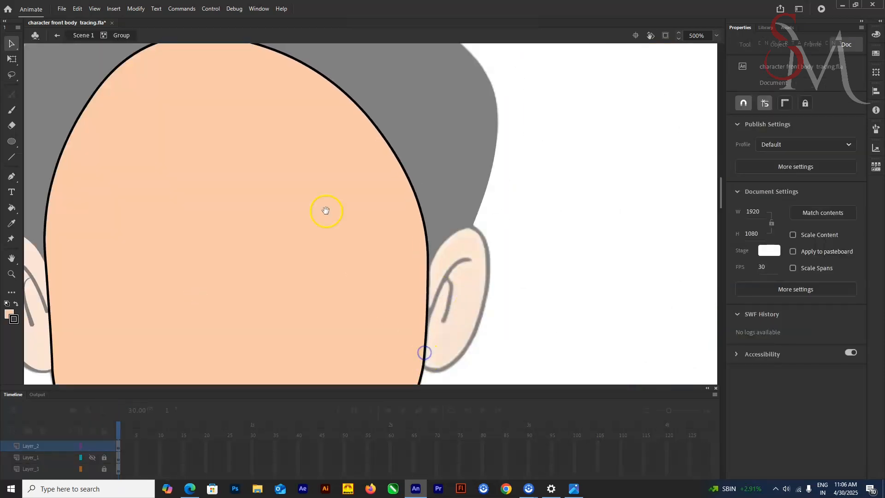
- Duplicate the left ear group, flip the copy horizontally and position it over the right ear of the reference
{"action": "left_click", "coordinate": [92, 242]}
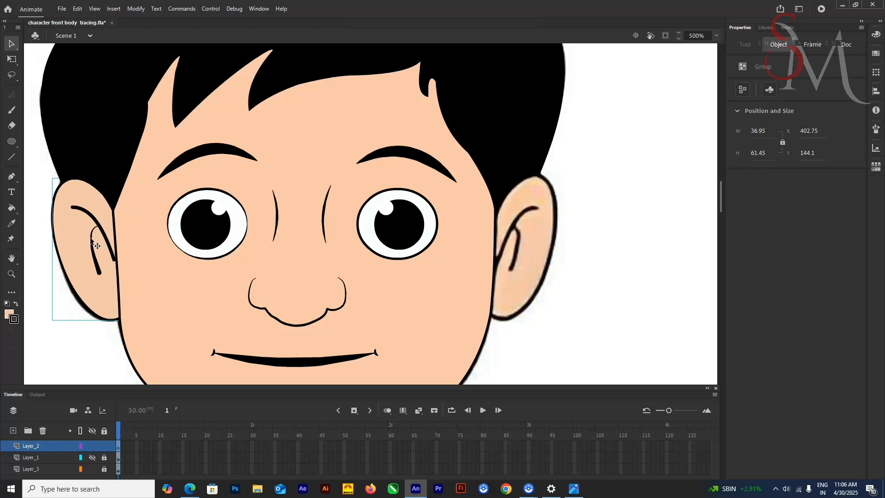
{"action": "key", "text": "ctrl+c"}
{"action": "key", "text": "ctrl+shift+v"}
{"action": "right_click", "coordinate": [92, 240]}
{"action": "left_click", "coordinate": [134, 351]}
{"action": "left_click", "coordinate": [258, 447]}
{"action": "left_click_drag", "start_coordinate": [99, 245], "coordinate": [520, 244]}
{"action": "key", "text": "Up"}
{"action": "key", "text": "Up"}
{"action": "key", "text": "Up"}
{"action": "key", "text": "Up"}
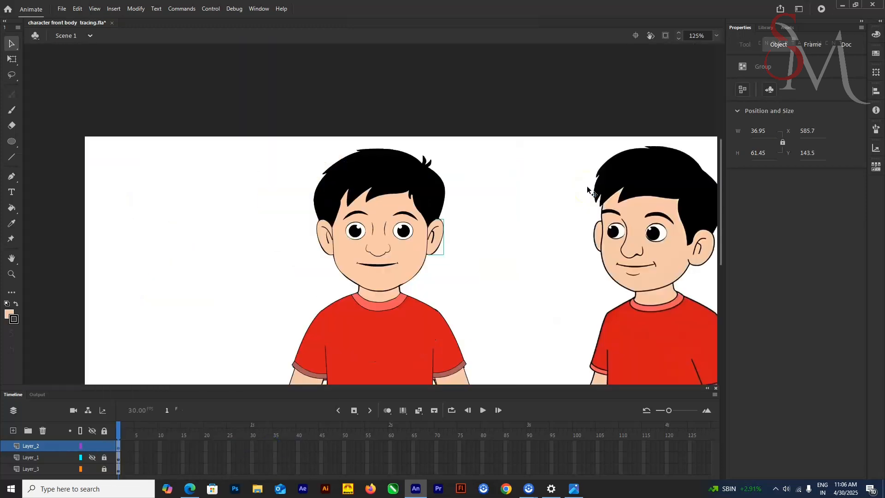
- Check the shirt's left sleeve inside its nested group with the reference layer hidden
{"action": "left_click", "coordinate": [92, 469]}
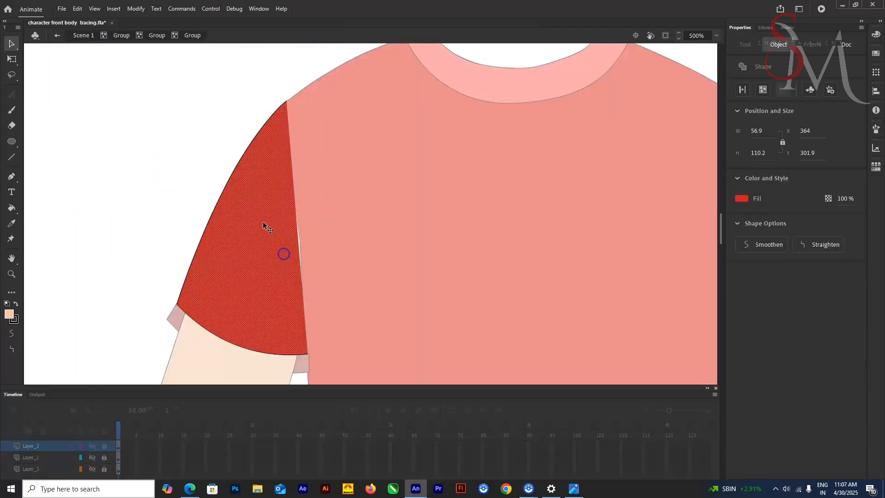
{"action": "left_click", "coordinate": [118, 60]}
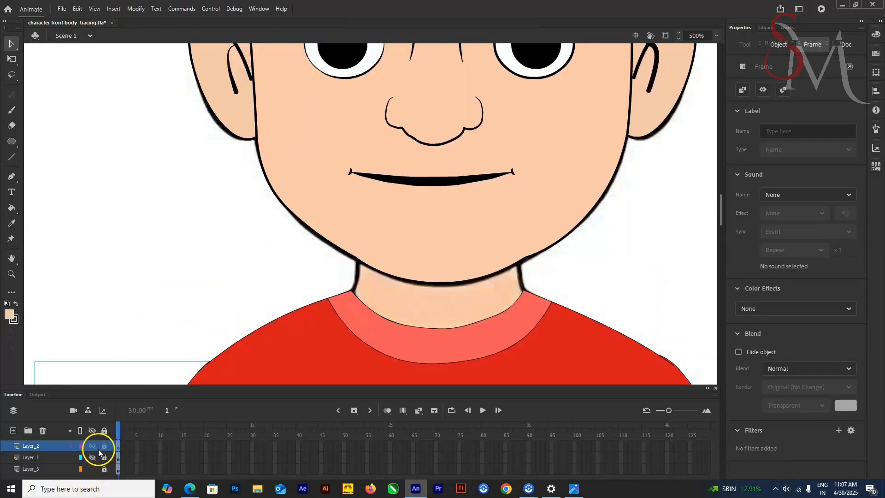
- Draw a rectangle over the neck area in outline view and open its group for editing
{"action": "left_click", "coordinate": [98, 448]}
{"action": "left_click", "coordinate": [13, 143]}
{"action": "left_click", "coordinate": [46, 141]}
{"action": "left_click_drag", "start_coordinate": [356, 200], "coordinate": [522, 354]}
{"action": "key", "text": "v"}
{"action": "double_click", "coordinate": [504, 200]}
- Raise and widen the neck rectangle's bottom corners and bend its bottom edge along the shirt collar
{"action": "left_click_drag", "start_coordinate": [356, 354], "coordinate": [356, 295]}
{"action": "left_click_drag", "start_coordinate": [521, 354], "coordinate": [524, 297]}
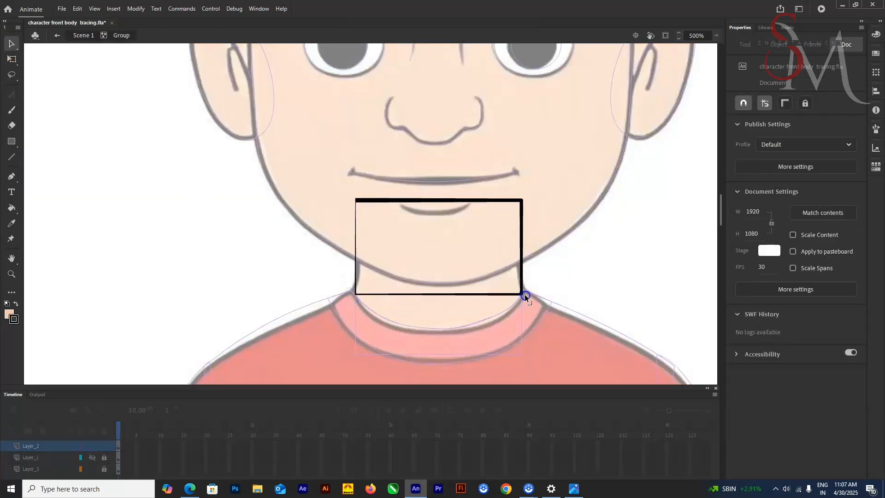
{"action": "left_click_drag", "start_coordinate": [439, 296], "coordinate": [440, 333]}
{"action": "left_click_drag", "start_coordinate": [356, 296], "coordinate": [347, 299]}
{"action": "left_click_drag", "start_coordinate": [522, 296], "coordinate": [531, 303]}
{"action": "left_click_drag", "start_coordinate": [472, 329], "coordinate": [472, 333]}
- Bend the neck's side edges inward and its top edge upward, and give the outline a uniform width profile
{"action": "left_click_drag", "start_coordinate": [349, 273], "coordinate": [353, 273]}
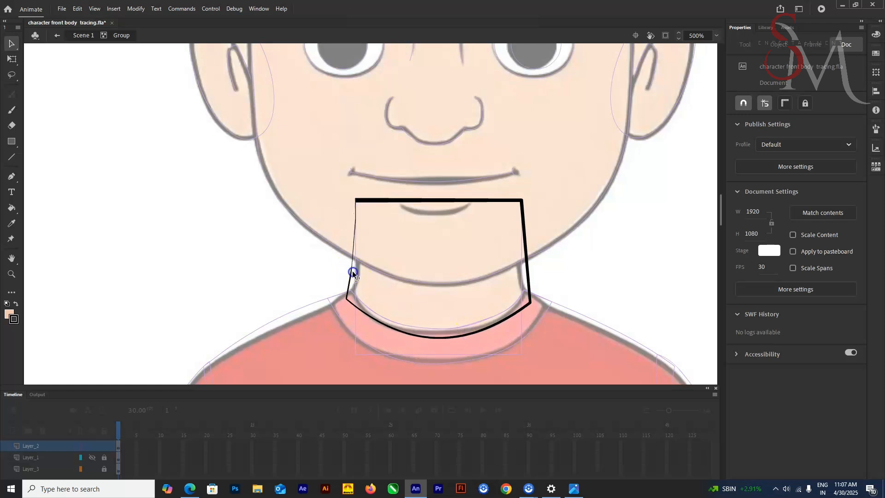
{"action": "left_click_drag", "start_coordinate": [527, 253], "coordinate": [518, 255]}
{"action": "left_click_drag", "start_coordinate": [463, 201], "coordinate": [449, 165]}
{"action": "double_click", "coordinate": [478, 207]}
{"action": "double_click", "coordinate": [480, 205]}
{"action": "double_click", "coordinate": [480, 205]}
{"action": "left_click", "coordinate": [826, 270]}
{"action": "left_click", "coordinate": [804, 292]}
{"action": "left_click", "coordinate": [573, 283]}
- Lower the neck shape's top corners and refine the curves of its top and bottom edges
{"action": "left_click_drag", "start_coordinate": [356, 200], "coordinate": [357, 235]}
{"action": "left_click_drag", "start_coordinate": [521, 201], "coordinate": [520, 238]}
{"action": "left_click_drag", "start_coordinate": [454, 183], "coordinate": [456, 212]}
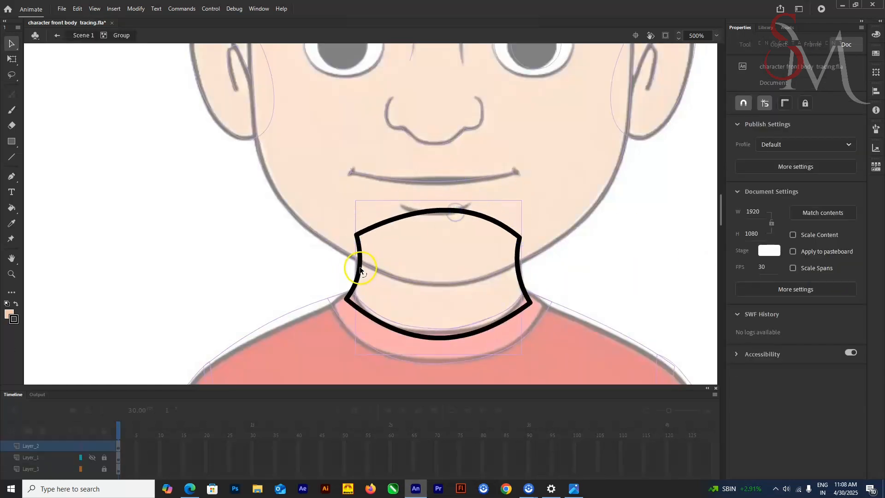
{"action": "left_click_drag", "start_coordinate": [439, 338], "coordinate": [439, 341]}
- Set the whole neck outline's stroke size to 1 and its side edges to 2
{"action": "double_click", "coordinate": [521, 283]}
{"action": "left_click", "coordinate": [854, 218]}
{"action": "type", "text": "1"}
{"action": "left_click", "coordinate": [571, 290]}
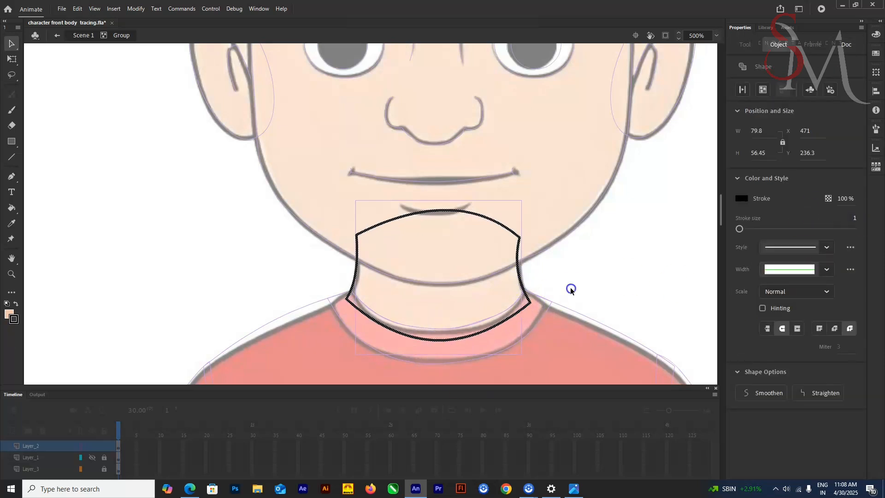
{"action": "left_click", "coordinate": [520, 283]}
{"action": "left_click", "coordinate": [854, 220]}
{"action": "type", "text": "2"}
{"action": "left_click", "coordinate": [466, 213]}
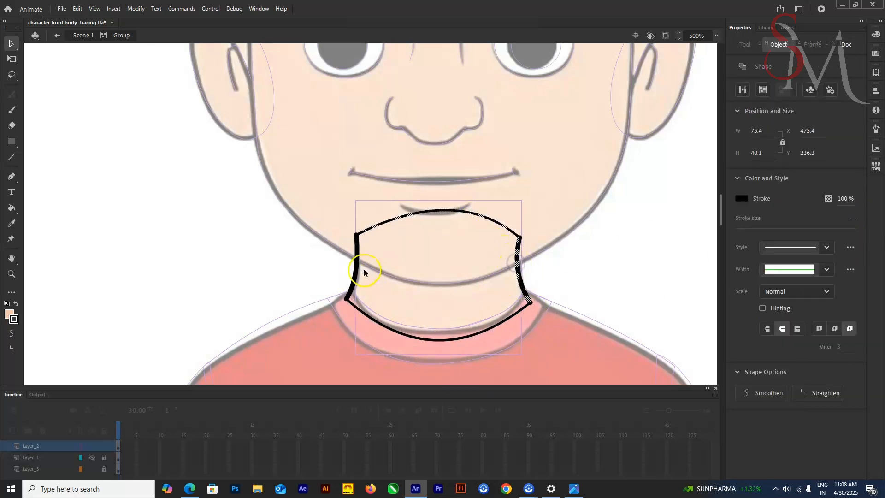
- Fill the neck with the skin colour and send its group backward behind the face and shirt
{"action": "left_click", "coordinate": [438, 272]}
{"action": "left_click", "coordinate": [57, 36]}
{"action": "left_click", "coordinate": [81, 446]}
{"action": "key", "text": "ctrl+Down"}
{"action": "key", "text": "ctrl+Down"}
{"action": "key", "text": "ctrl+Down"}
{"action": "left_click", "coordinate": [11, 44]}
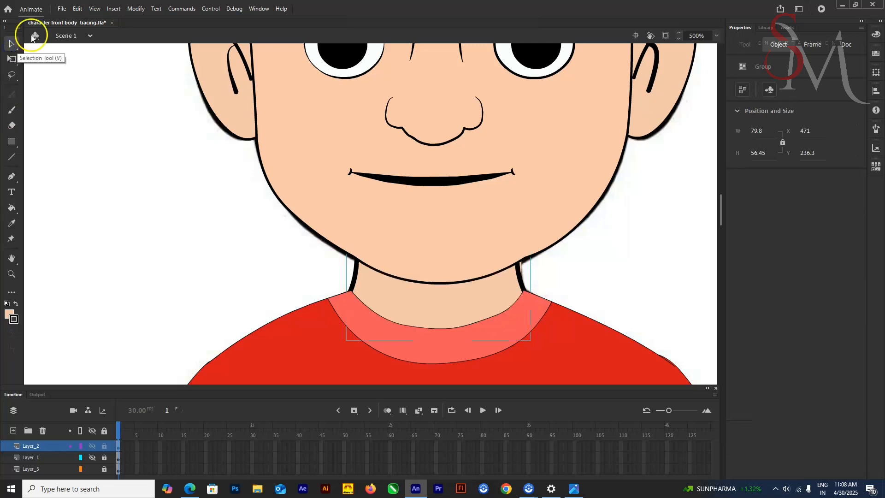
- Check the neck edges inside the group and reposition the neck group under the chin
{"action": "double_click", "coordinate": [522, 280]}
{"action": "left_click", "coordinate": [546, 275]}
{"action": "left_click", "coordinate": [57, 35]}
{"action": "mouse_move", "coordinate": [427, 295]}
{"action": "left_mouse_down"}
{"action": "mouse_move", "coordinate": [237, 294]}
{"action": "mouse_move", "coordinate": [436, 281]}
{"action": "left_mouse_up"}
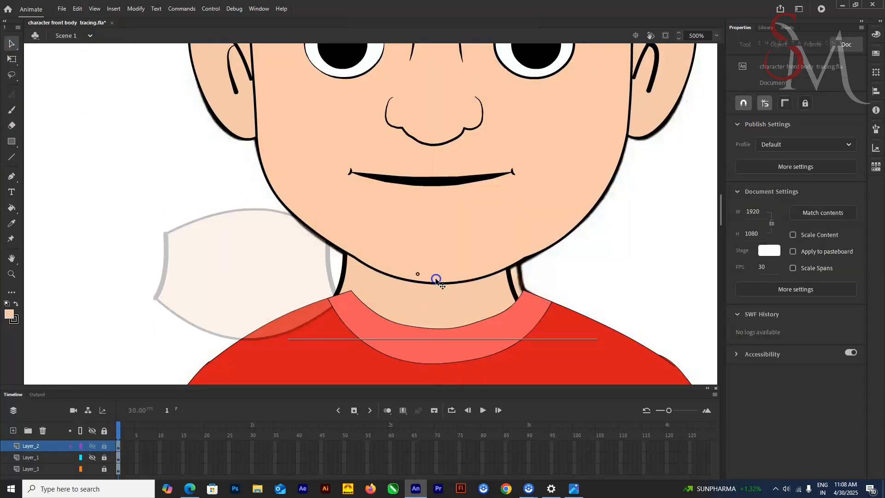
- Set the stroke size of the neck's side edges to 1.5 inside the neck group
{"action": "double_click", "coordinate": [448, 299]}
{"action": "left_click", "coordinate": [547, 280]}
{"action": "left_click", "coordinate": [521, 276]}
{"action": "left_click", "coordinate": [855, 218]}
{"action": "type", "text": "1.5"}
{"action": "key", "text": "Return"}
{"action": "left_click", "coordinate": [357, 258]}
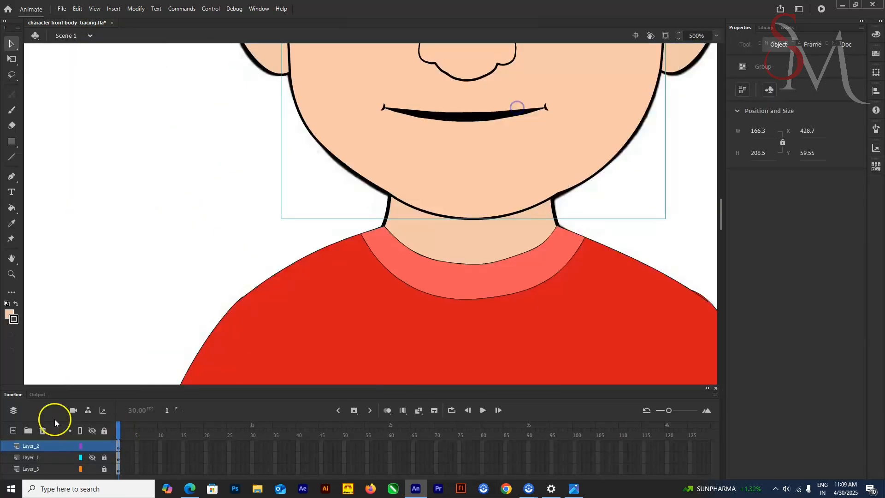
- Draw a short line below the mouth, group it, and bend it inside the group to match the lower-lip crease
{"action": "left_click", "coordinate": [12, 157]}
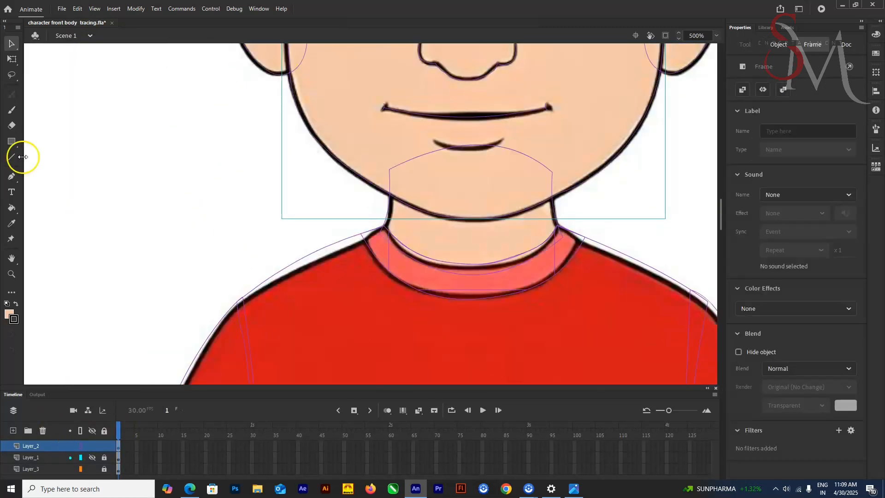
{"action": "left_click_drag", "start_coordinate": [508, 122], "coordinate": [512, 129]}
{"action": "key", "text": "v"}
{"action": "left_click", "coordinate": [450, 129]}
{"action": "key", "text": "ctrl+g"}
{"action": "double_click", "coordinate": [450, 129]}
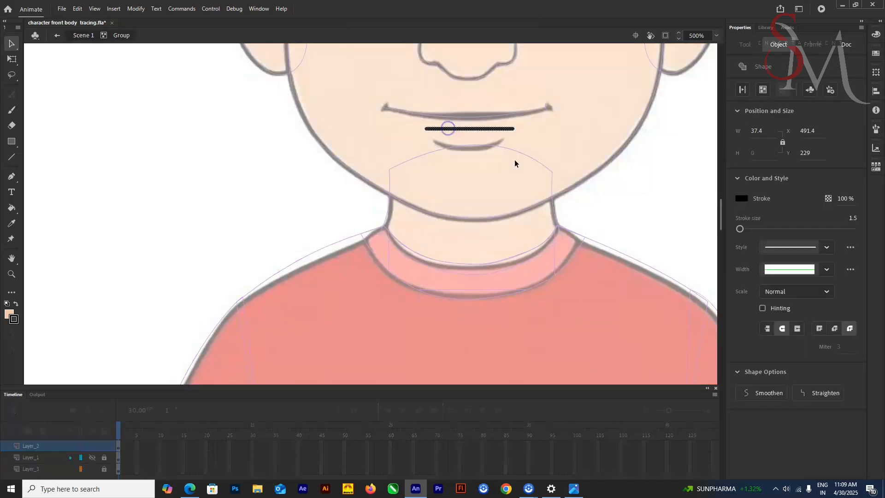
{"action": "left_click", "coordinate": [515, 160]}
{"action": "left_click_drag", "start_coordinate": [427, 129], "coordinate": [435, 142]}
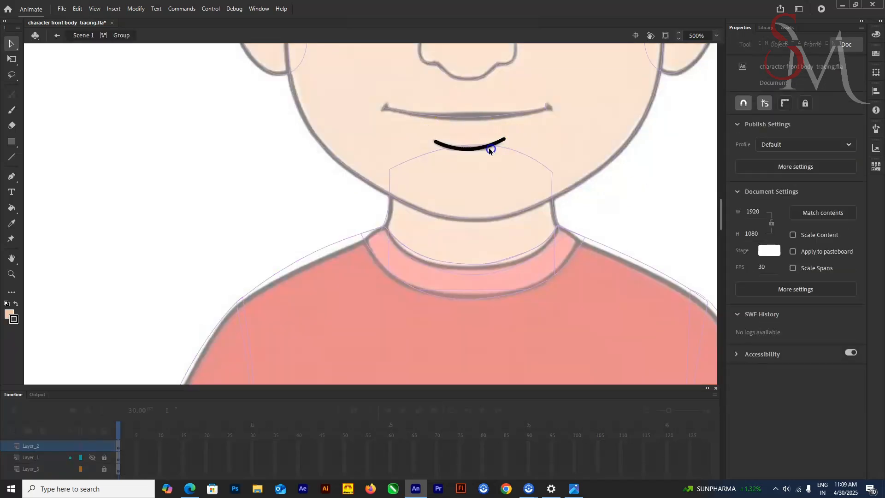
{"action": "left_click", "coordinate": [490, 150]}
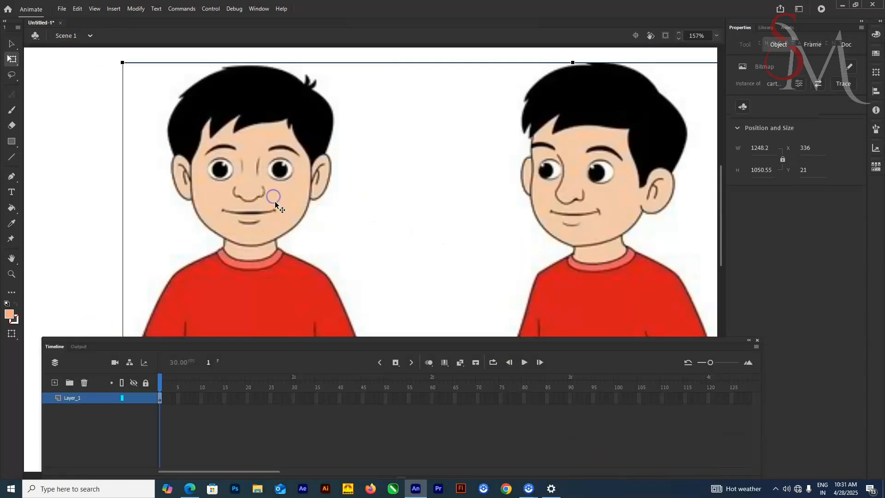
- Draw a rectangle over the red shirt's torso on Layer_2 and show that layer as outlines
{"action": "scroll", "coordinate": [245, 245], "scroll_direction": "up", "scroll_amount": 3}
{"action": "mouse_move", "coordinate": [245, 245]}
{"action": "left_mouse_down"}
{"action": "mouse_move", "coordinate": [349, 119]}
{"action": "mouse_move", "coordinate": [375, 194]}
{"action": "mouse_move", "coordinate": [391, 123]}
{"action": "left_mouse_up"}
{"action": "key", "text": "r"}
{"action": "key", "text": "ctrl+minus"}
{"action": "left_click_drag", "start_coordinate": [313, 161], "coordinate": [387, 266]}
{"action": "key", "text": "v"}
{"action": "left_click", "coordinate": [123, 397]}
{"action": "key", "text": "ctrl+equal"}
{"action": "left_click", "coordinate": [123, 397]}
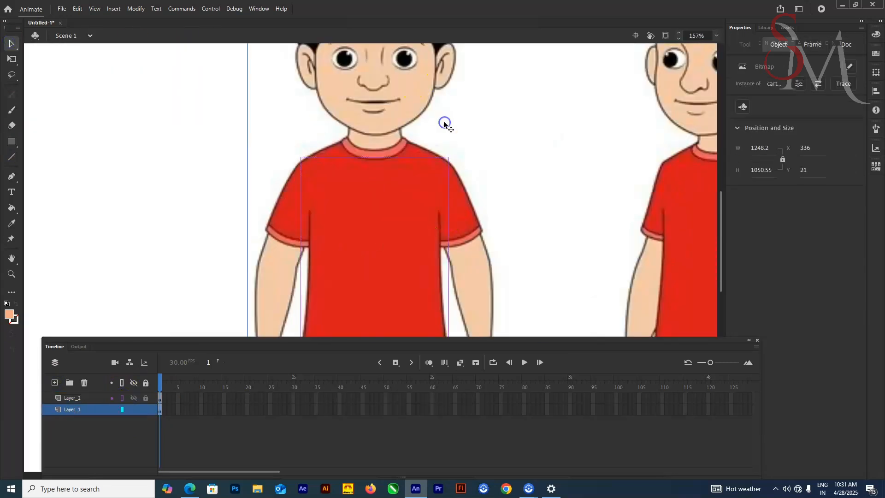
- Fit the torso rectangle to the reference shirt by moving its upper corners to the shoulders and curving the neckline and sides
{"action": "left_click", "coordinate": [455, 166]}
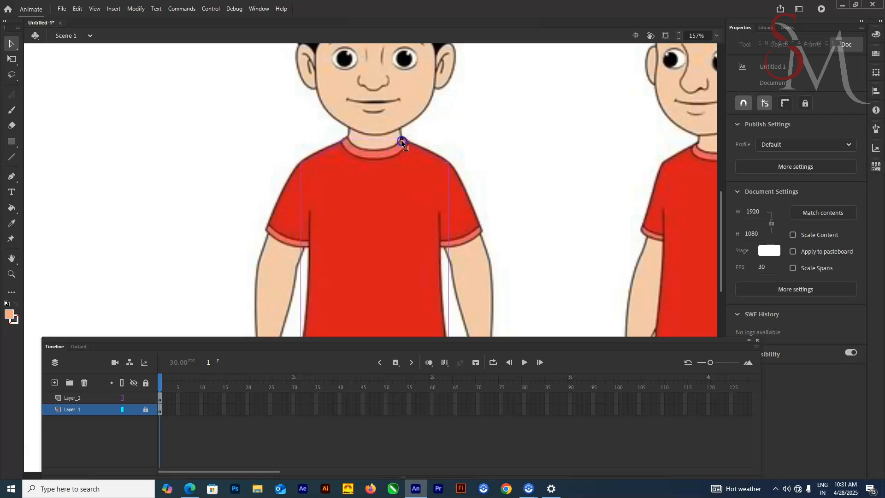
{"action": "left_click_drag", "start_coordinate": [380, 140], "coordinate": [380, 154]}
{"action": "left_click_drag", "start_coordinate": [301, 244], "coordinate": [311, 245]}
- Curve the torso's hem to follow the shirt's lower edge and refine its side, neckline and shoulder lines
{"action": "left_click_drag", "start_coordinate": [380, 226], "coordinate": [406, 120]}
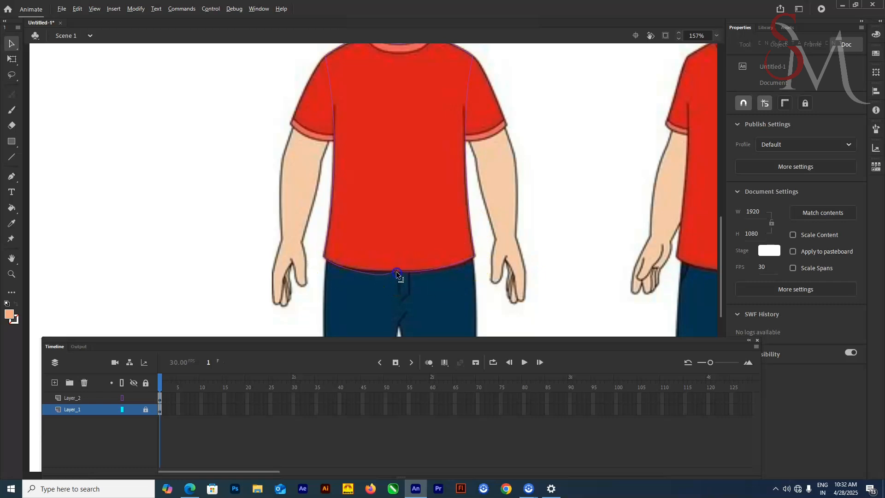
{"action": "left_click_drag", "start_coordinate": [396, 275], "coordinate": [371, 272]}
{"action": "left_click_drag", "start_coordinate": [454, 198], "coordinate": [441, 276]}
{"action": "left_click_drag", "start_coordinate": [403, 116], "coordinate": [407, 118]}
{"action": "left_click", "coordinate": [427, 115]}
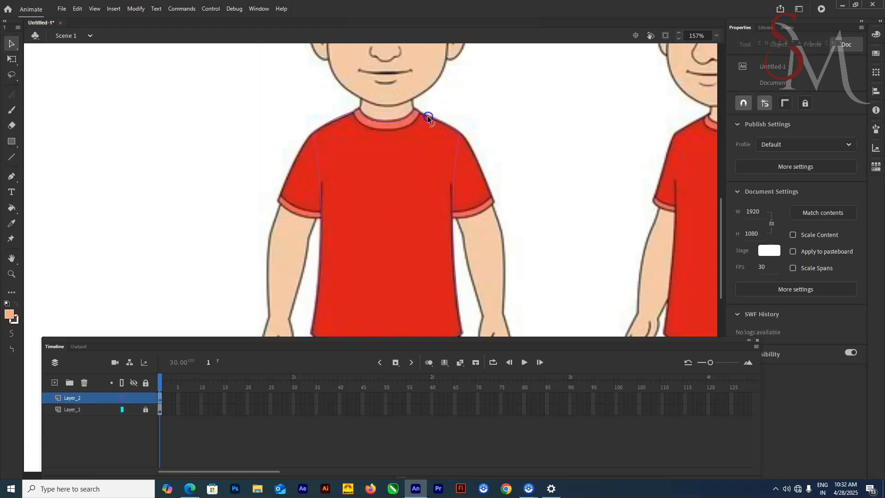
- Sample the shirt's red as the torso fill, group the torso, and show Layer_2 as outlines
{"action": "key", "text": "i"}
{"action": "left_click", "coordinate": [422, 132]}
{"action": "left_click", "coordinate": [17, 48]}
{"action": "key", "text": "ctrl+g"}
{"action": "left_click", "coordinate": [134, 398]}
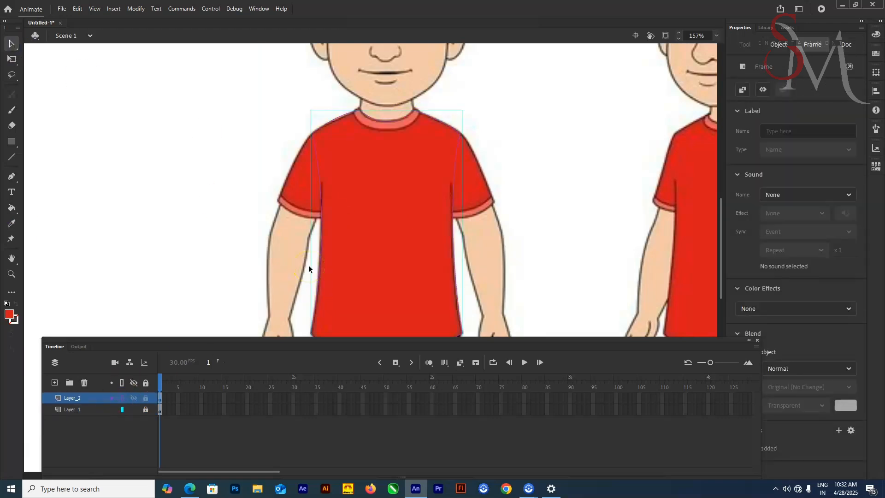
- Apply a black stroke to the torso outline inside its group with the Ink Bottle tool
{"action": "left_click", "coordinate": [15, 320]}
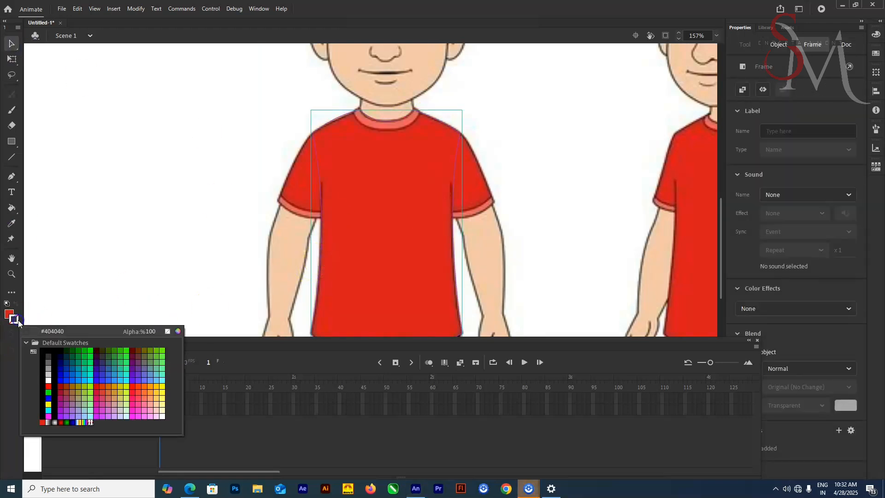
{"action": "left_click", "coordinate": [49, 351]}
{"action": "double_click", "coordinate": [316, 147]}
{"action": "left_click", "coordinate": [12, 209]}
{"action": "left_click", "coordinate": [44, 220]}
{"action": "left_click", "coordinate": [319, 142]}
{"action": "left_click", "coordinate": [15, 43]}
{"action": "left_click", "coordinate": [258, 118]}
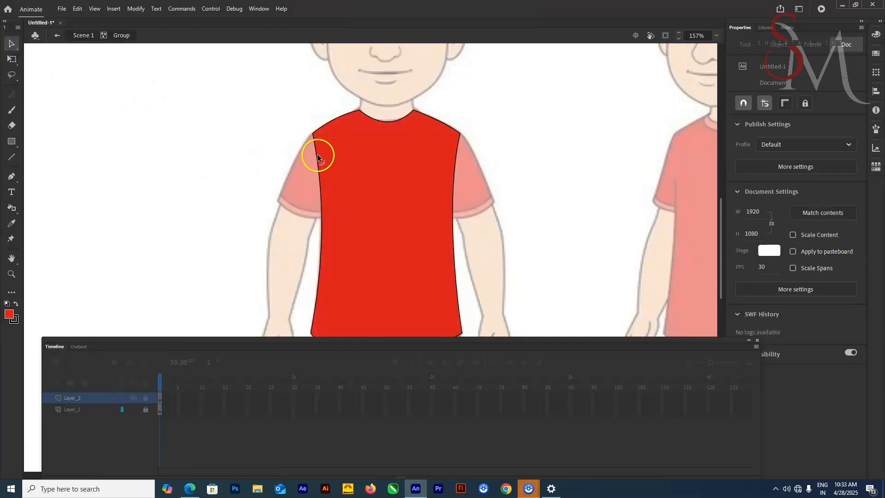
- Return to the main scene and ungroup the torso into an editable shape
{"action": "left_click", "coordinate": [318, 154]}
{"action": "left_click", "coordinate": [273, 117]}
{"action": "left_click", "coordinate": [88, 35]}
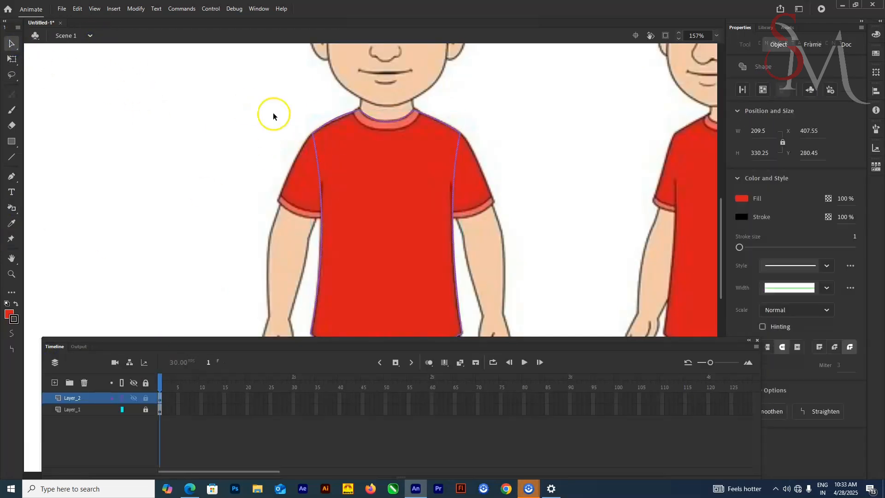
- Delete the stroke along the torso's left side while keeping the red fill
{"action": "left_click", "coordinate": [317, 159]}
{"action": "left_click", "coordinate": [284, 155]}
{"action": "left_click", "coordinate": [317, 163]}
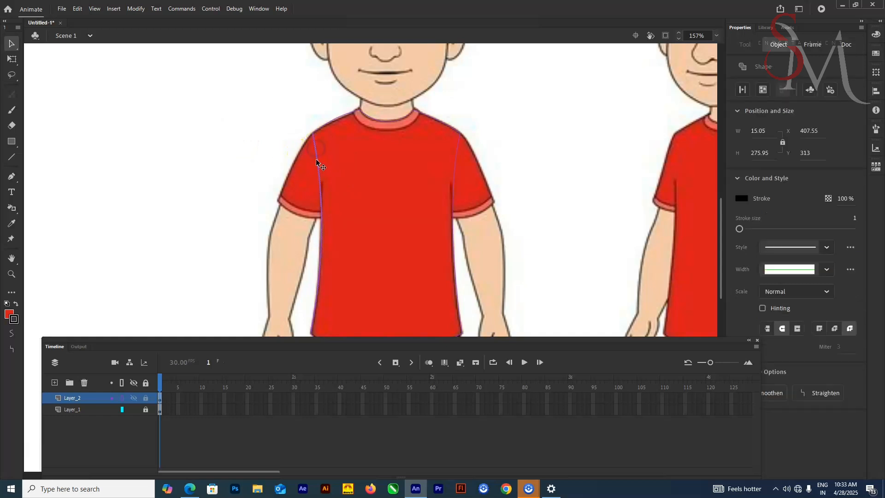
{"action": "scroll", "coordinate": [352, 278], "scroll_direction": "down", "scroll_amount": 1}
{"action": "left_click", "coordinate": [322, 144]}
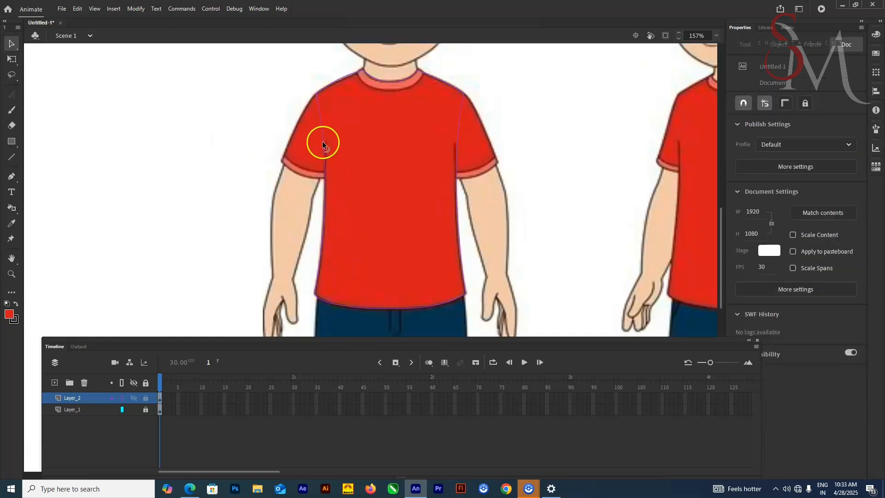
{"action": "left_click", "coordinate": [323, 138]}
{"action": "left_click", "coordinate": [251, 107]}
{"action": "left_click", "coordinate": [317, 102]}
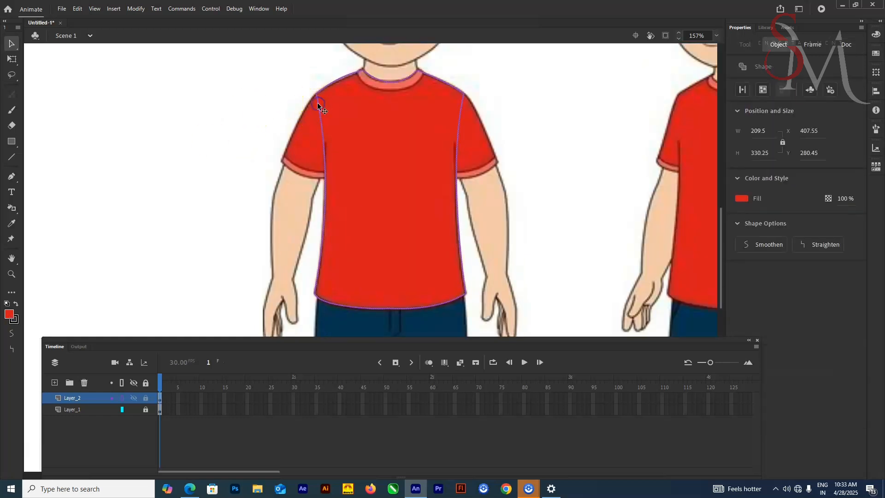
{"action": "left_click", "coordinate": [300, 97]}
{"action": "left_click", "coordinate": [343, 163]}
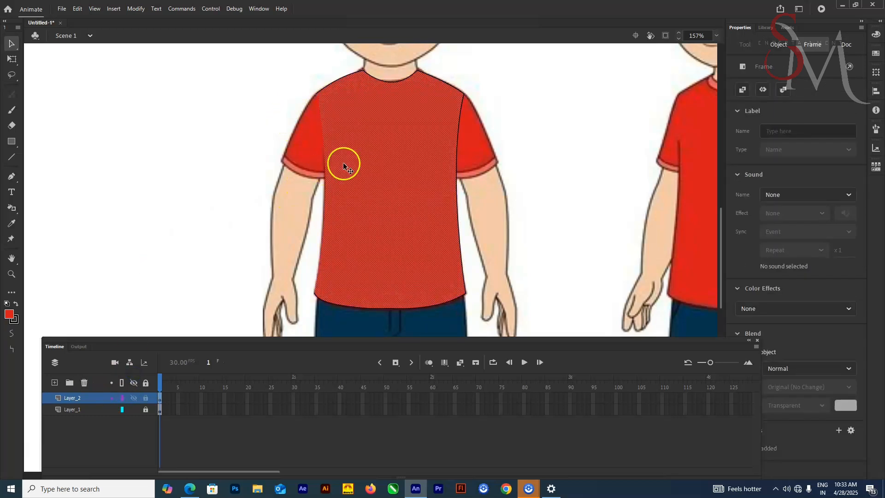
{"action": "left_click", "coordinate": [328, 88]}
{"action": "left_click", "coordinate": [328, 86]}
- Try replacing the torso's side strokes with straight lines running from the hem up to the armpits
{"action": "left_click", "coordinate": [12, 157]}
{"action": "mouse_move", "coordinate": [315, 294]}
{"action": "left_mouse_down"}
{"action": "mouse_move", "coordinate": [340, 194]}
{"action": "mouse_move", "coordinate": [326, 142]}
{"action": "left_mouse_up"}
{"action": "left_click", "coordinate": [11, 44]}
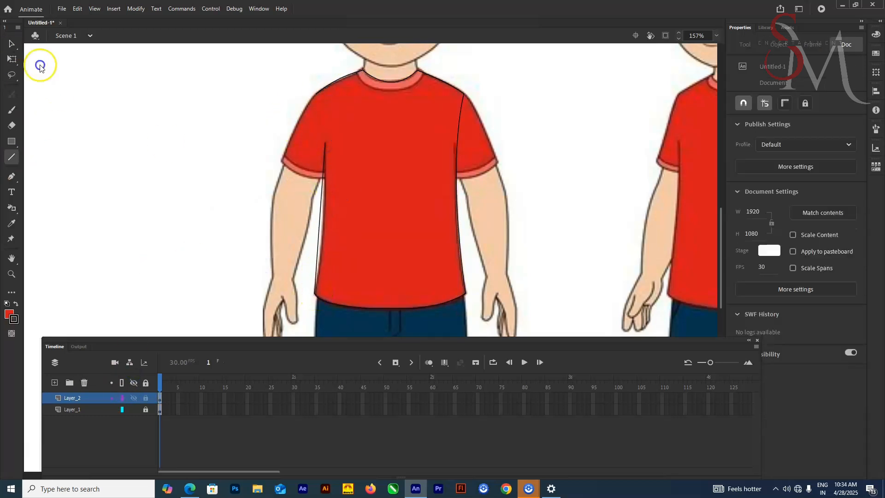
{"action": "mouse_move", "coordinate": [451, 94]}
{"action": "left_mouse_down"}
{"action": "mouse_move", "coordinate": [480, 134]}
{"action": "mouse_move", "coordinate": [455, 146]}
{"action": "left_mouse_up"}
{"action": "key", "text": "Delete"}
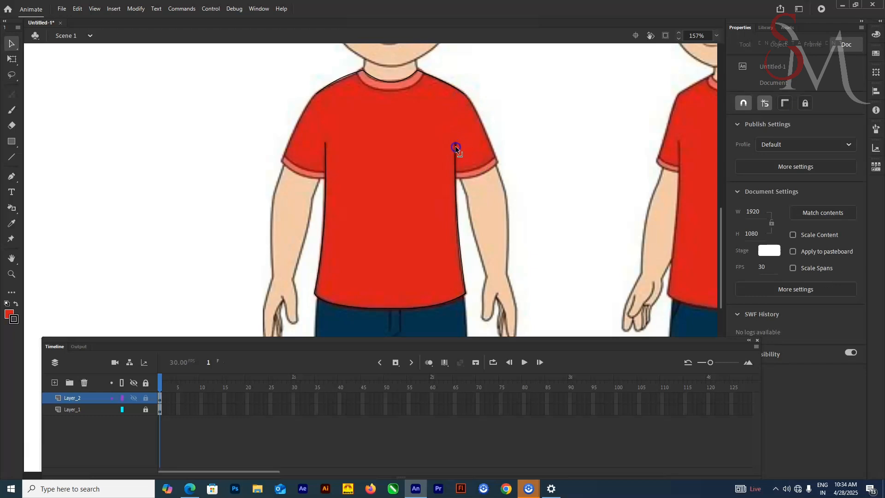
- Undo the replaced side strokes of the torso
{"action": "double_click", "coordinate": [325, 155]}
{"action": "key", "text": "ctrl+z"}
{"action": "key", "text": "ctrl+z"}
{"action": "key", "text": "ctrl+z"}
{"action": "key", "text": "ctrl+z"}
{"action": "key", "text": "ctrl+z"}
{"action": "key", "text": "ctrl+z"}
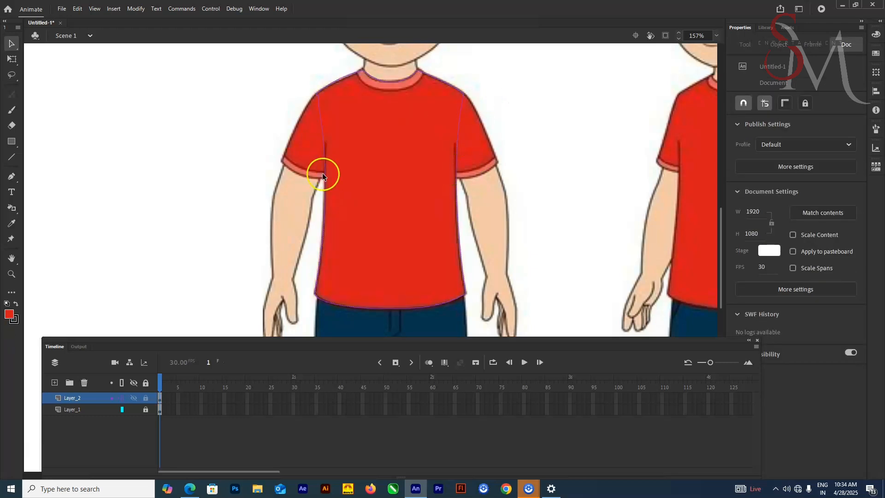
- Replace both torso side strokes with lines from the hem corners up to the armpits, bent along the shirt edges
{"action": "key", "text": "n"}
{"action": "key", "text": "v"}
{"action": "left_click", "coordinate": [321, 196]}
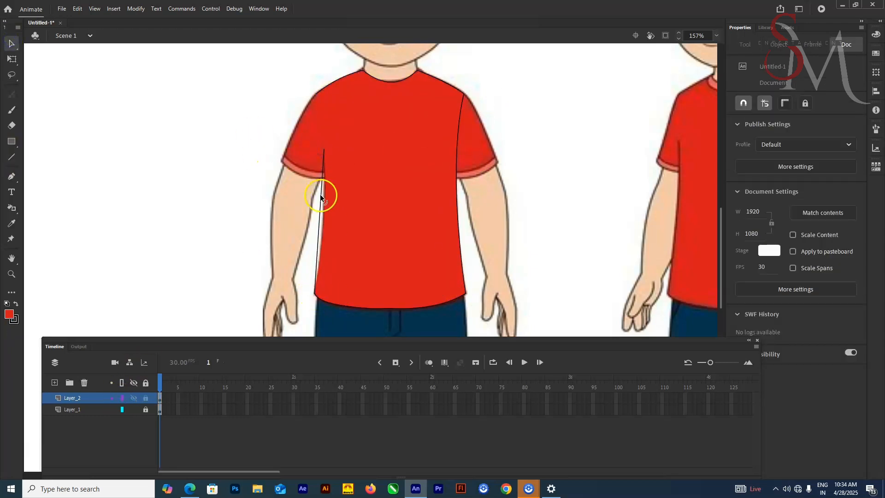
{"action": "left_click", "coordinate": [459, 139]}
{"action": "key", "text": "Delete"}
{"action": "left_click", "coordinate": [12, 158]}
{"action": "left_click_drag", "start_coordinate": [465, 293], "coordinate": [457, 149]}
{"action": "key", "text": "v"}
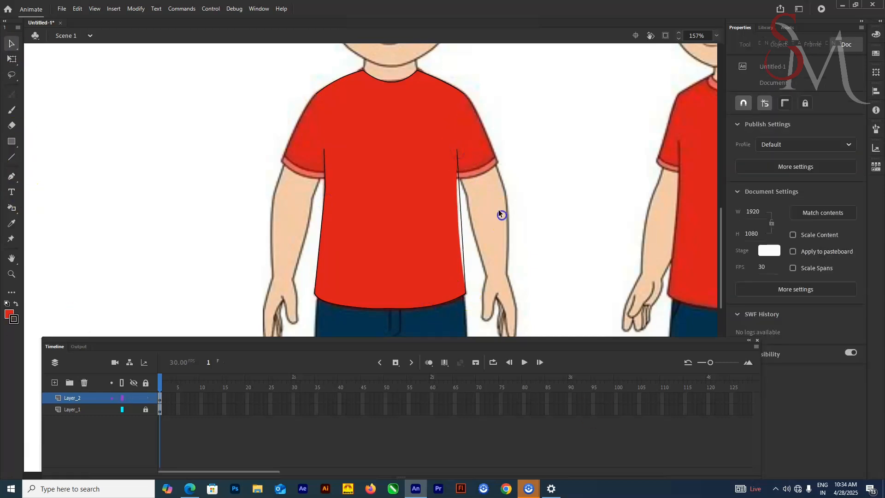
- Group the torso's fill with its outline strokes
{"action": "left_click", "coordinate": [377, 173]}
{"action": "left_click", "coordinate": [342, 78], "text": "shift"}
{"action": "key", "text": "ctrl+g"}
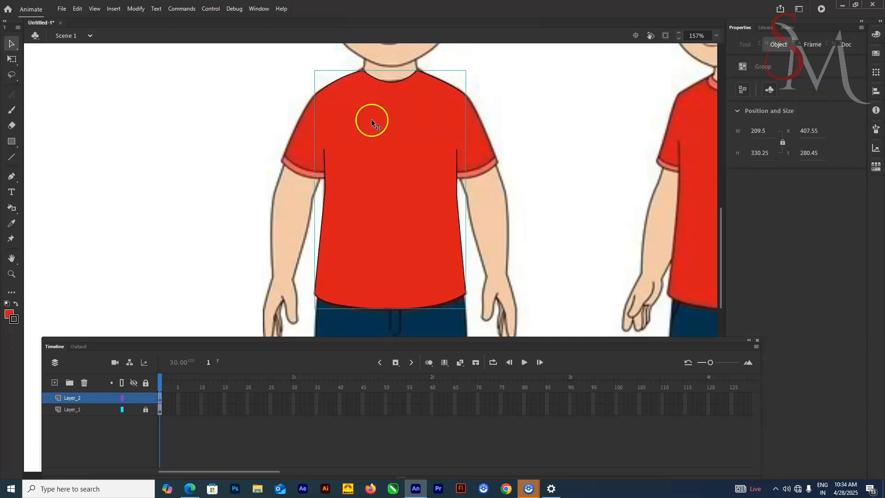
- Draw a rectangle over the shirt's left sleeve, show Layer_2 as outlines, and start fitting its edges to the sleeve
{"action": "left_click", "coordinate": [12, 141]}
{"action": "mouse_move", "coordinate": [281, 93]}
{"action": "left_mouse_down"}
{"action": "mouse_move", "coordinate": [296, 94]}
{"action": "mouse_move", "coordinate": [325, 168]}
{"action": "left_mouse_up"}
{"action": "left_click", "coordinate": [12, 44]}
{"action": "left_click", "coordinate": [122, 398]}
{"action": "left_click", "coordinate": [170, 129]}
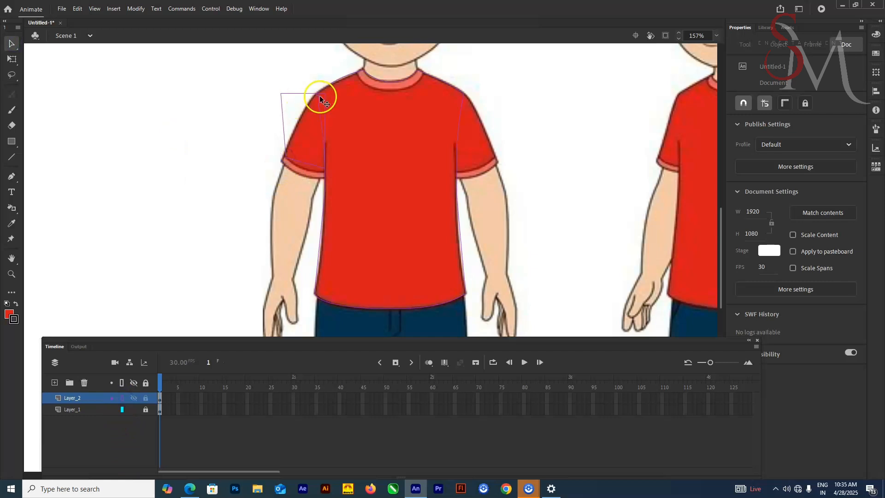
- Refine the torso's left side line below the armpit inside the torso group
{"action": "key", "text": "ctrl+equal"}
{"action": "key", "text": "ctrl+equal"}
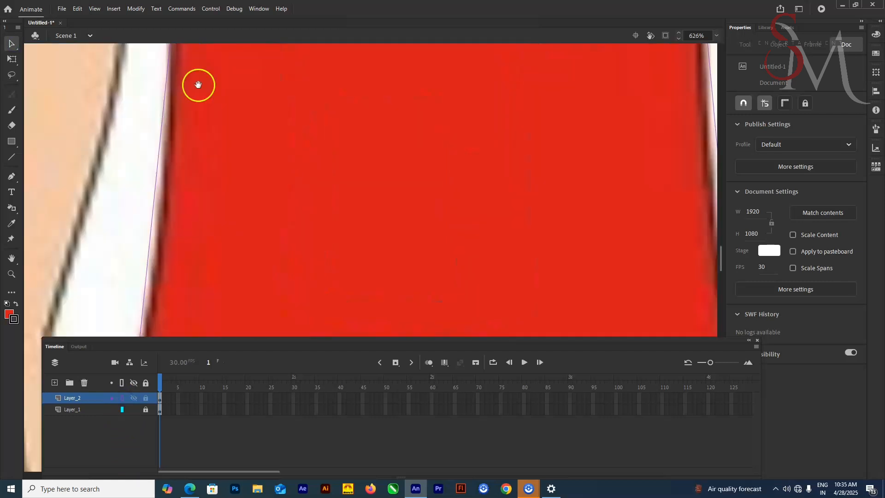
{"action": "left_click_drag", "start_coordinate": [200, 84], "coordinate": [360, 316]}
{"action": "left_click", "coordinate": [354, 159]}
{"action": "double_click", "coordinate": [354, 293]}
{"action": "left_click", "coordinate": [344, 286]}
{"action": "left_click", "coordinate": [83, 35]}
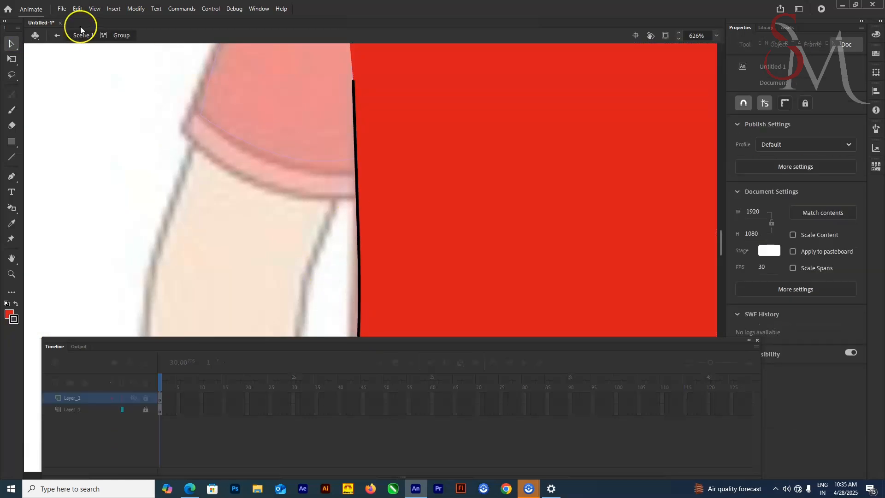
- Move the left sleeve outline's lower outer corner onto the seam above the cuff
{"action": "left_click", "coordinate": [137, 115]}
{"action": "left_click_drag", "start_coordinate": [200, 115], "coordinate": [187, 107]}
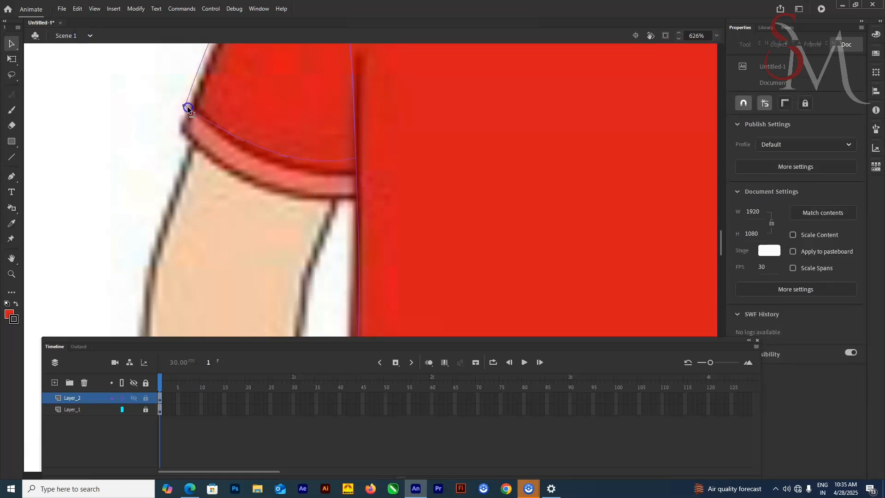
{"action": "left_click_drag", "start_coordinate": [283, 83], "coordinate": [264, 78]}
- Reshape the torso fill's edge between the left shoulder and armpit inside the torso group
{"action": "double_click", "coordinate": [264, 78]}
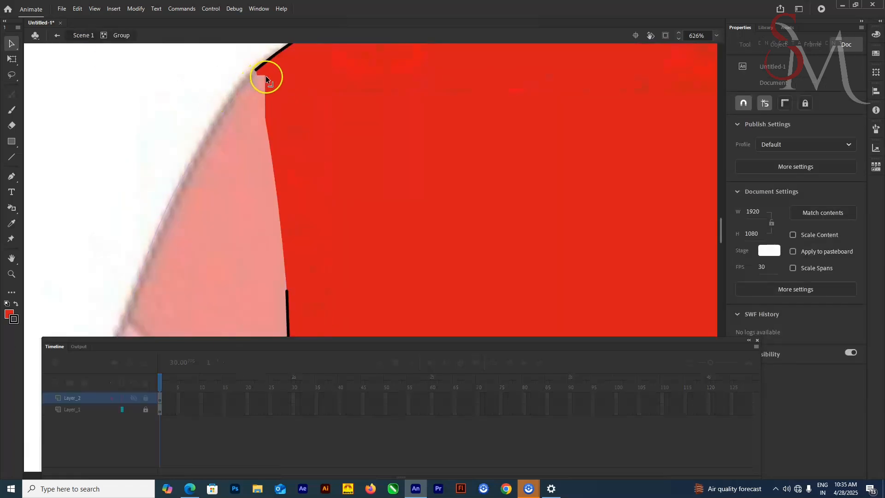
{"action": "left_click_drag", "start_coordinate": [271, 155], "coordinate": [269, 156]}
{"action": "left_click", "coordinate": [259, 93]}
{"action": "left_click", "coordinate": [252, 90]}
{"action": "left_click_drag", "start_coordinate": [258, 92], "coordinate": [263, 93]}
{"action": "left_click", "coordinate": [265, 102]}
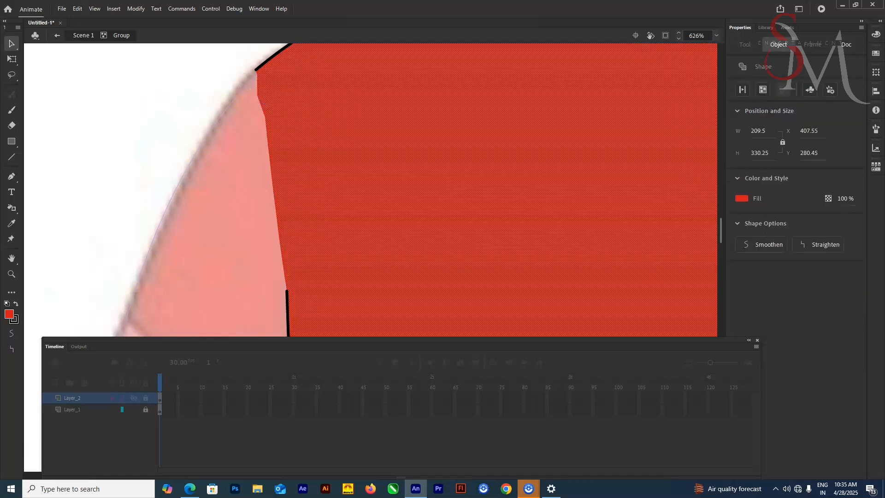
{"action": "left_click", "coordinate": [84, 35]}
- Draw a small rectangle for the left sleeve's cuff, group its outline, and move it onto the cuff
{"action": "key", "text": "k"}
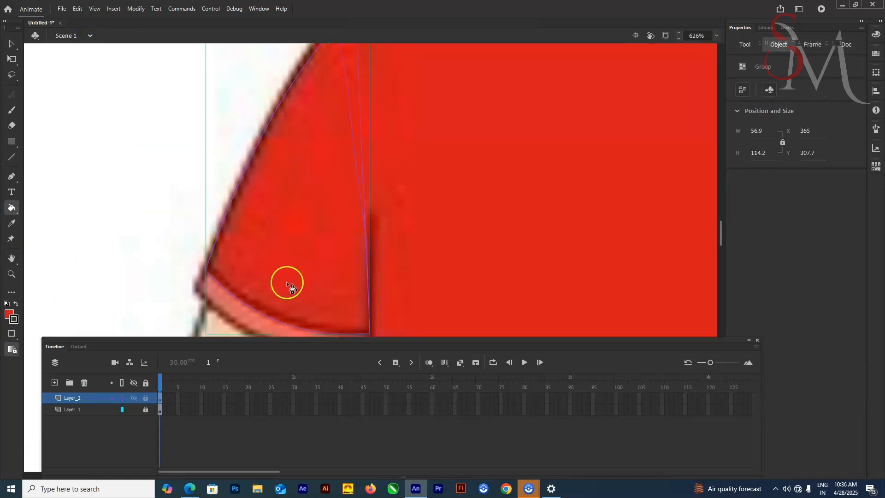
{"action": "left_click", "coordinate": [120, 399]}
{"action": "left_click_drag", "start_coordinate": [290, 208], "coordinate": [375, 66]}
{"action": "key", "text": "ctrl+minus"}
{"action": "key", "text": "ctrl+minus"}
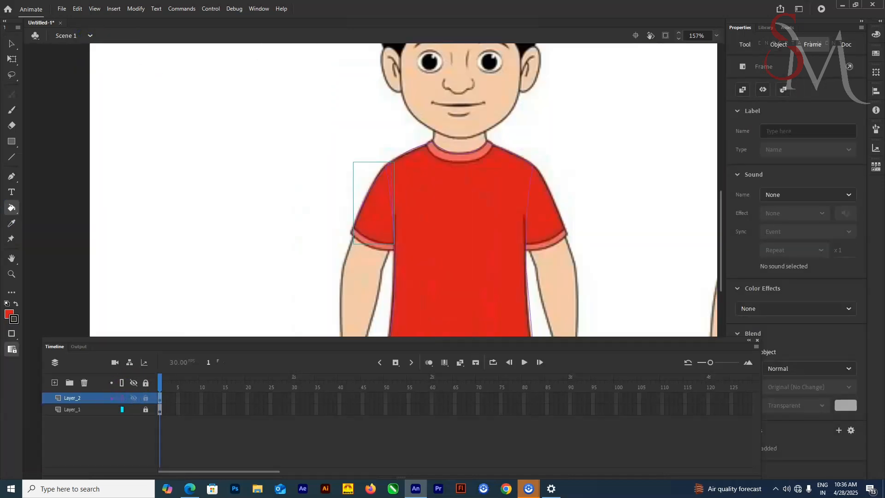
{"action": "key", "text": "ctrl+equal"}
{"action": "left_click_drag", "start_coordinate": [491, 110], "coordinate": [522, 42]}
{"action": "key", "text": "r"}
{"action": "left_click_drag", "start_coordinate": [360, 126], "coordinate": [418, 163]}
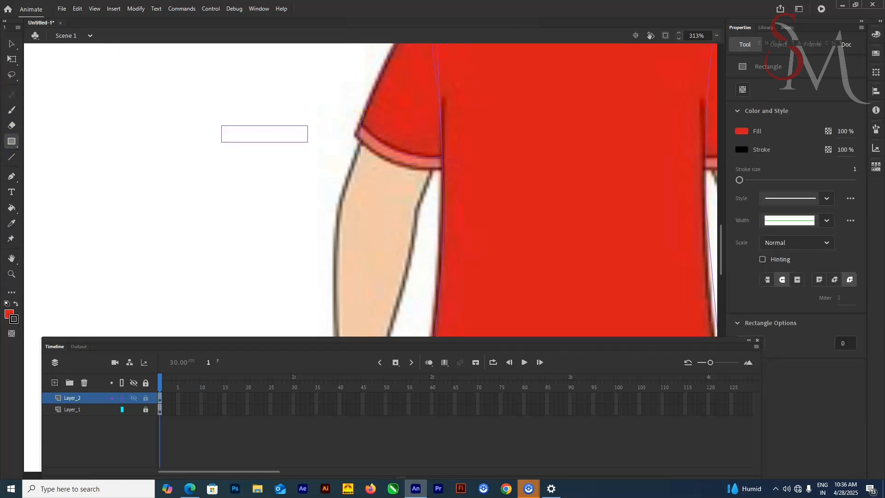
{"action": "key", "text": "v"}
{"action": "double_click", "coordinate": [243, 124]}
{"action": "key", "text": "ctrl+g"}
{"action": "left_click_drag", "start_coordinate": [243, 125], "coordinate": [382, 124]}
{"action": "key", "text": "ctrl+equal"}
{"action": "key", "text": "ctrl+equal"}
- Move the cuff rectangle's corners onto the reference cuff and curve its upper and lower edges
{"action": "double_click", "coordinate": [390, 227]}
{"action": "left_click", "coordinate": [381, 150]}
{"action": "mouse_move", "coordinate": [263, 224]}
{"action": "left_mouse_down"}
{"action": "mouse_move", "coordinate": [252, 202]}
{"action": "mouse_move", "coordinate": [237, 197]}
{"action": "left_mouse_up"}
{"action": "left_click_drag", "start_coordinate": [609, 224], "coordinate": [589, 326]}
{"action": "left_click_drag", "start_coordinate": [608, 155], "coordinate": [589, 276]}
{"action": "left_click_drag", "start_coordinate": [438, 270], "coordinate": [417, 317]}
{"action": "left_click_drag", "start_coordinate": [424, 216], "coordinate": [405, 257]}
- Set the whole cuff outline's stroke size to 0.2 and leave the cuff group
{"action": "double_click", "coordinate": [405, 251]}
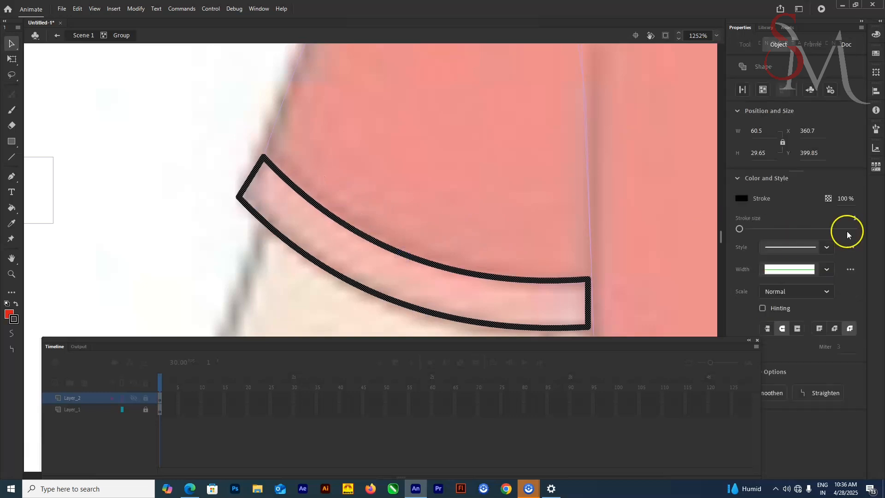
{"action": "left_click", "coordinate": [850, 218]}
{"action": "type", "text": "0.2"}
{"action": "left_click", "coordinate": [83, 36]}
- Choose the cuff's light red as the fill colour for the Paint Bucket
{"action": "left_click", "coordinate": [357, 239]}
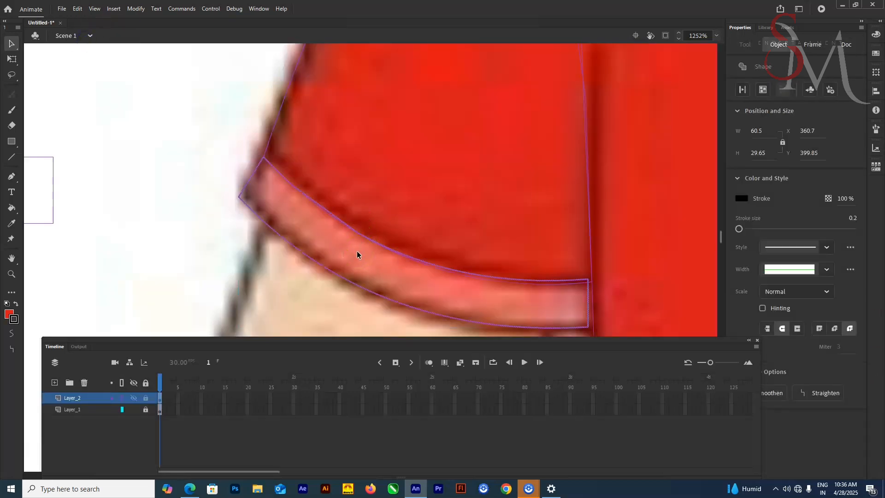
{"action": "key", "text": "k"}
{"action": "left_click", "coordinate": [122, 399]}
{"action": "key", "text": "v"}
- Set the left sleeve outline's stroke size to 0.2 and shift the loose light red cuff fill off the cuff
{"action": "double_click", "coordinate": [297, 123]}
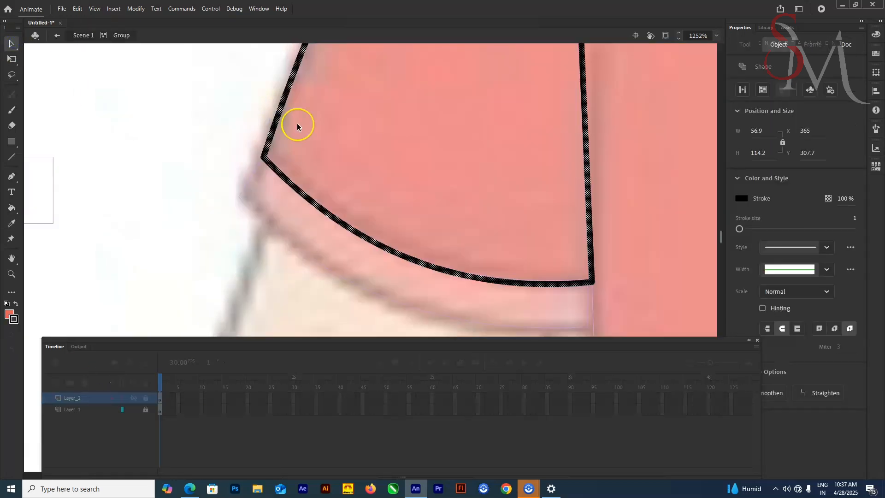
{"action": "double_click", "coordinate": [541, 292]}
{"action": "double_click", "coordinate": [541, 292]}
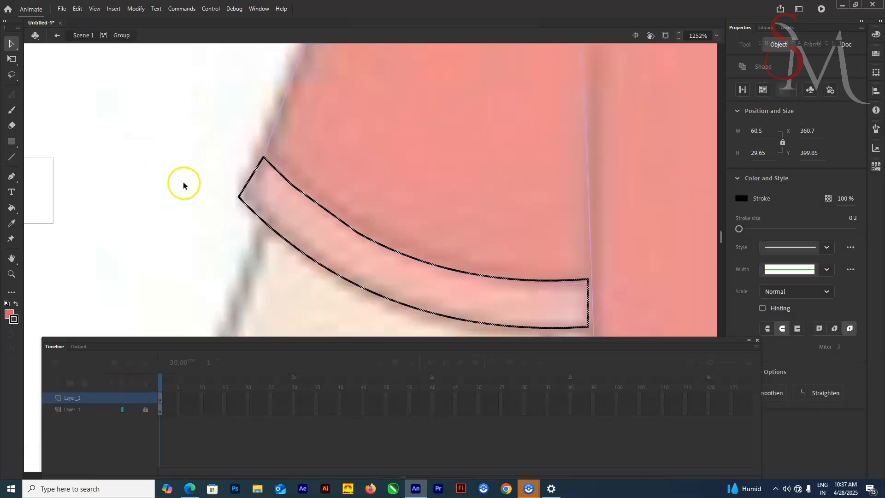
{"action": "left_click", "coordinate": [592, 283]}
{"action": "left_click_drag", "start_coordinate": [593, 283], "coordinate": [544, 211]}
{"action": "double_click", "coordinate": [544, 211]}
{"action": "left_click", "coordinate": [336, 272]}
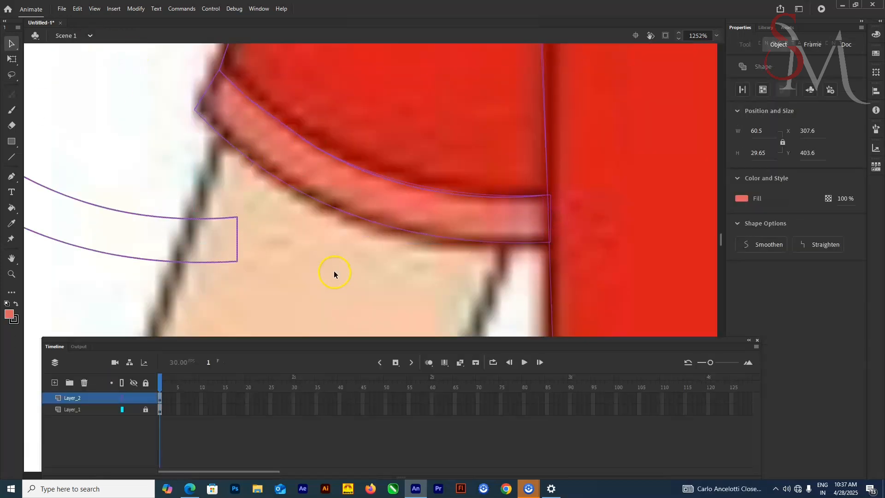
- Show Layer_2's fills again and clean up the straight segment on the cuff's upper edge
{"action": "left_click", "coordinate": [113, 391]}
{"action": "double_click", "coordinate": [233, 150]}
{"action": "left_click", "coordinate": [245, 182]}
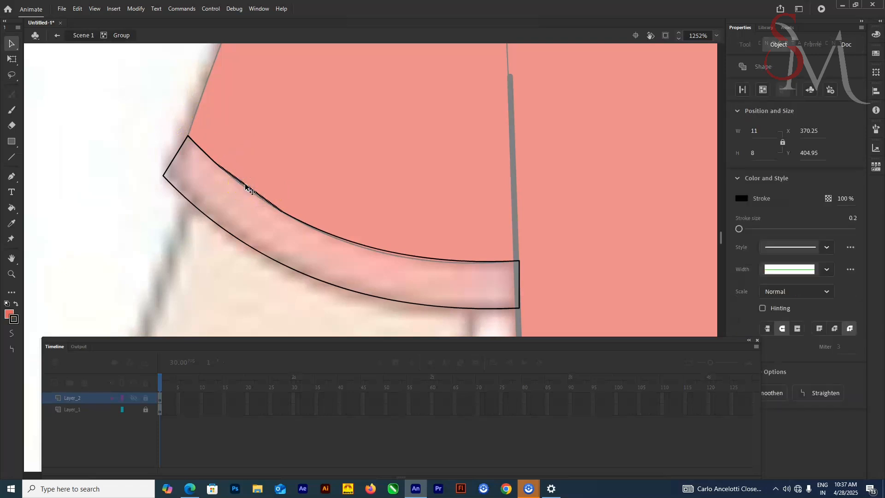
{"action": "left_click", "coordinate": [209, 158]}
{"action": "left_click_drag", "start_coordinate": [382, 122], "coordinate": [337, 223]}
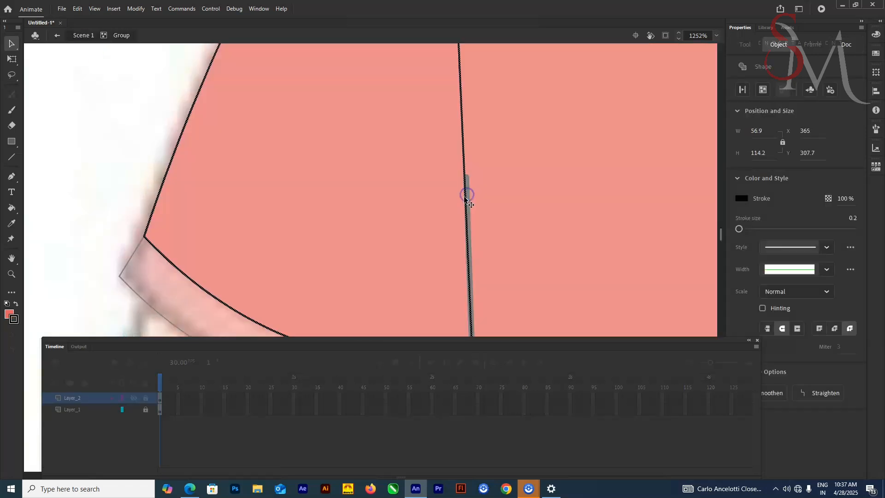
- Thin the shirt torso outline's stroke to match the sleeve outline and leave the shirt group
{"action": "left_click", "coordinate": [474, 191]}
{"action": "left_click", "coordinate": [468, 192]}
{"action": "key", "text": "ctrl+minus"}
{"action": "key", "text": "ctrl+minus"}
{"action": "key", "text": "ctrl+minus"}
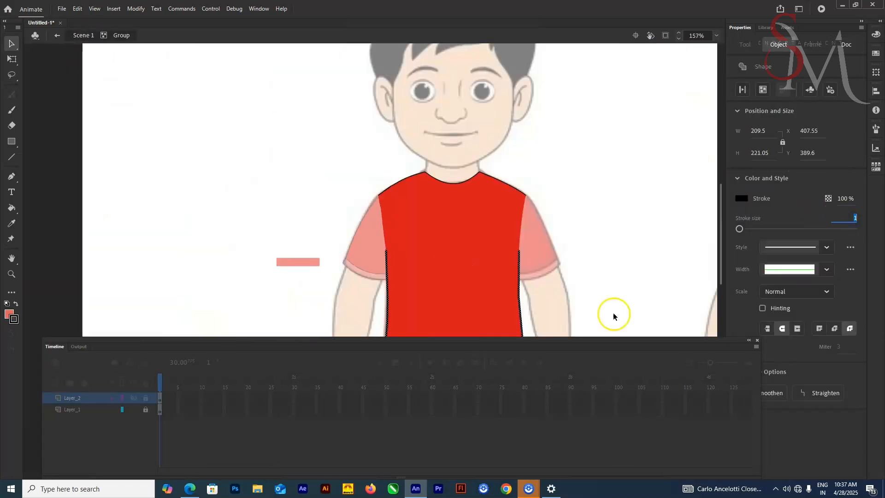
{"action": "scroll", "coordinate": [510, 151], "scroll_direction": "down", "scroll_amount": 3}
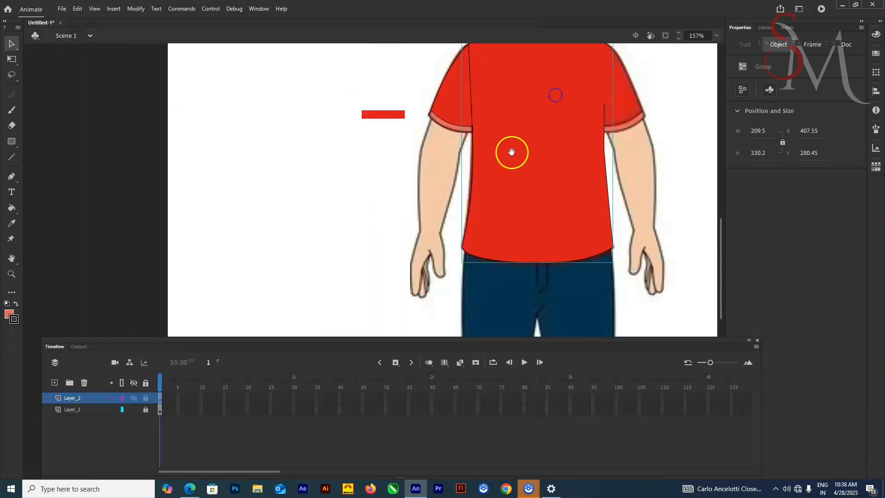
- Draw a rectangle about 42 by 58 px over the left upper arm and show Layer_2 as outlines
{"action": "key", "text": "ctrl+equal"}
{"action": "key", "text": "ctrl+equal"}
{"action": "left_click", "coordinate": [73, 45]}
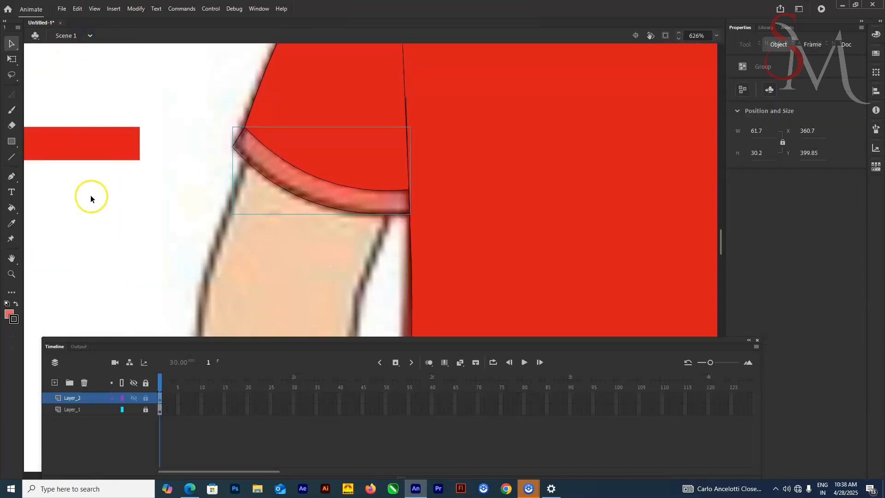
{"action": "left_click", "coordinate": [11, 142]}
{"action": "left_click_drag", "start_coordinate": [268, 101], "coordinate": [388, 268]}
{"action": "left_click", "coordinate": [11, 45]}
{"action": "left_click", "coordinate": [122, 397]}
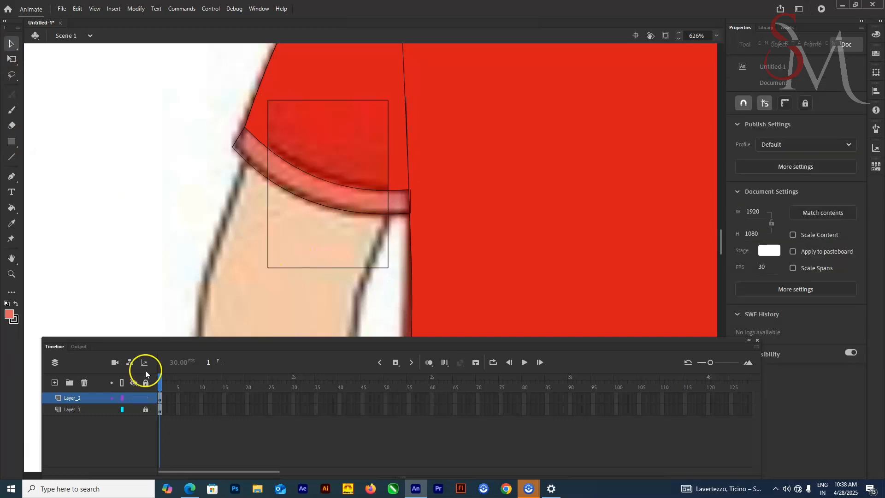
- Group the upper-arm rectangle and remove its fill inside the group
{"action": "left_click_drag", "start_coordinate": [268, 268], "coordinate": [229, 241]}
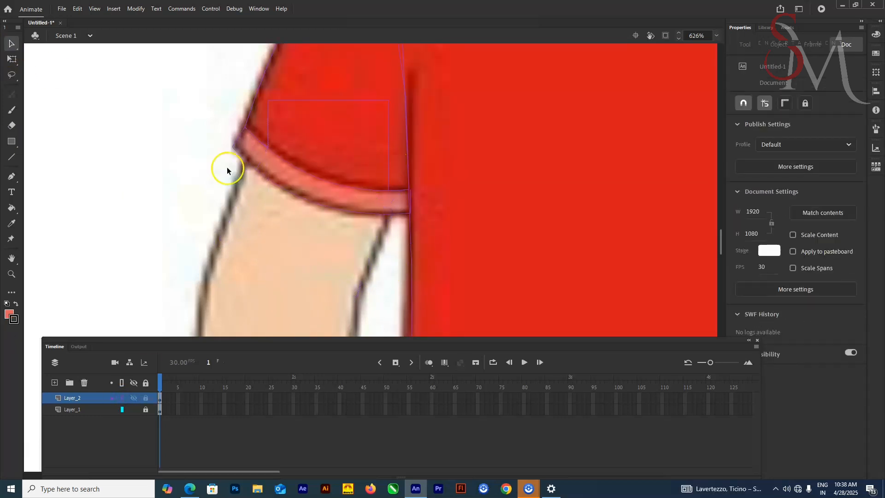
{"action": "key", "text": "ctrl+z"}
{"action": "left_click", "coordinate": [387, 141]}
{"action": "double_click", "coordinate": [386, 141]}
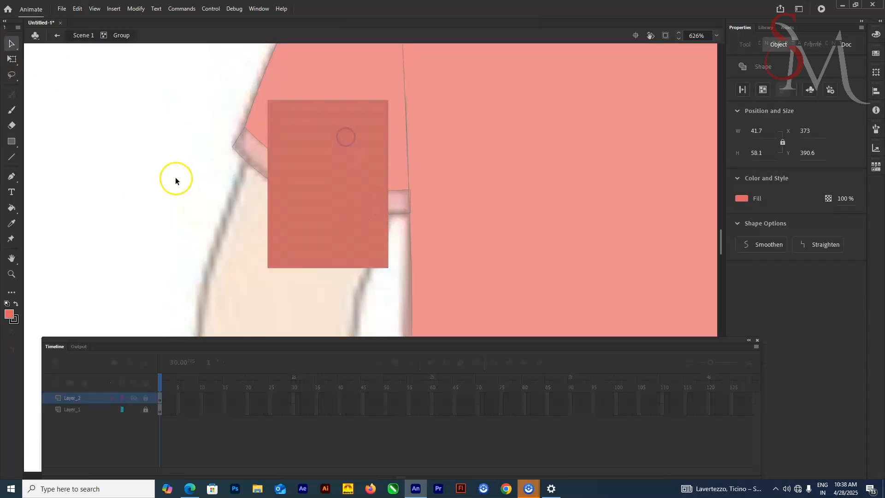
{"action": "mouse_move", "coordinate": [221, 248]}
{"action": "left_mouse_down"}
{"action": "mouse_move", "coordinate": [229, 247]}
{"action": "mouse_move", "coordinate": [216, 244]}
{"action": "left_mouse_up"}
{"action": "key", "text": "ctrl+z"}
- Move the upper-arm rectangle's corners onto the reference arm and bow its shoulder and elbow edges outward
{"action": "double_click", "coordinate": [322, 99]}
{"action": "double_click", "coordinate": [344, 106]}
{"action": "left_click_drag", "start_coordinate": [388, 268], "coordinate": [357, 290]}
{"action": "left_click_drag", "start_coordinate": [389, 115], "coordinate": [403, 159]}
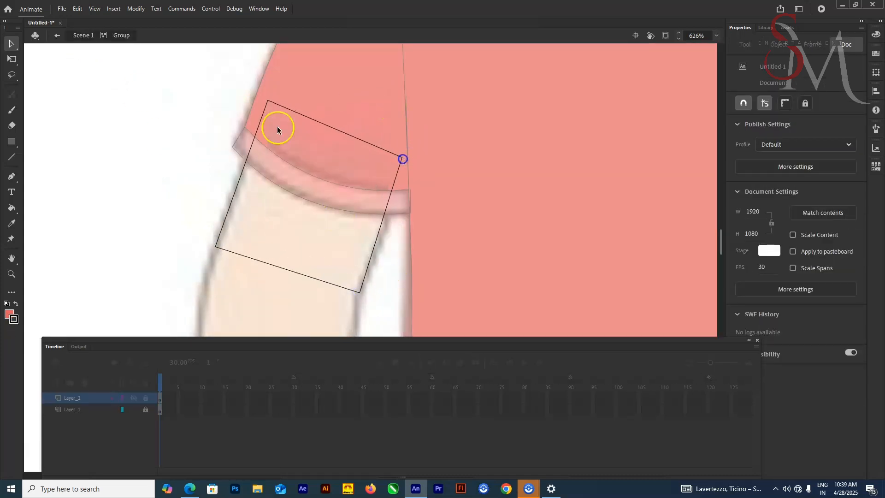
{"action": "left_click_drag", "start_coordinate": [260, 306], "coordinate": [273, 321]}
{"action": "left_click_drag", "start_coordinate": [215, 247], "coordinate": [216, 258]}
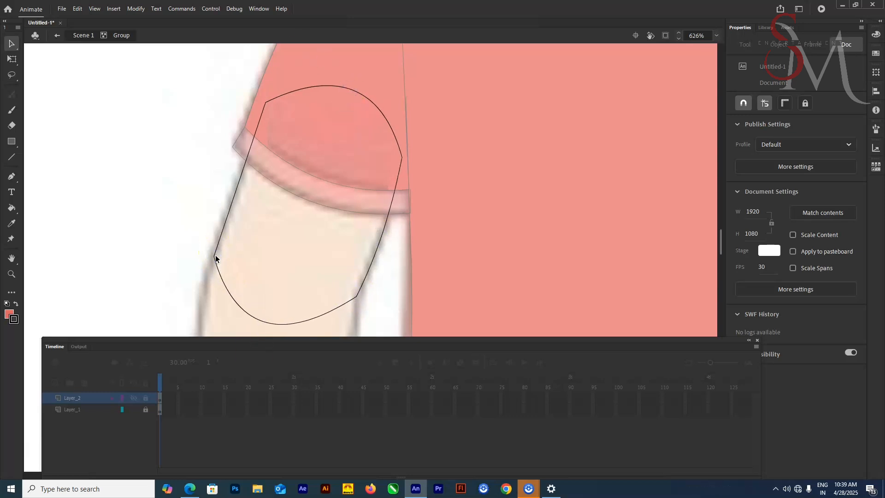
- Sample the reference arm's skin tone and fill the upper-arm shape with it
{"action": "double_click", "coordinate": [238, 101]}
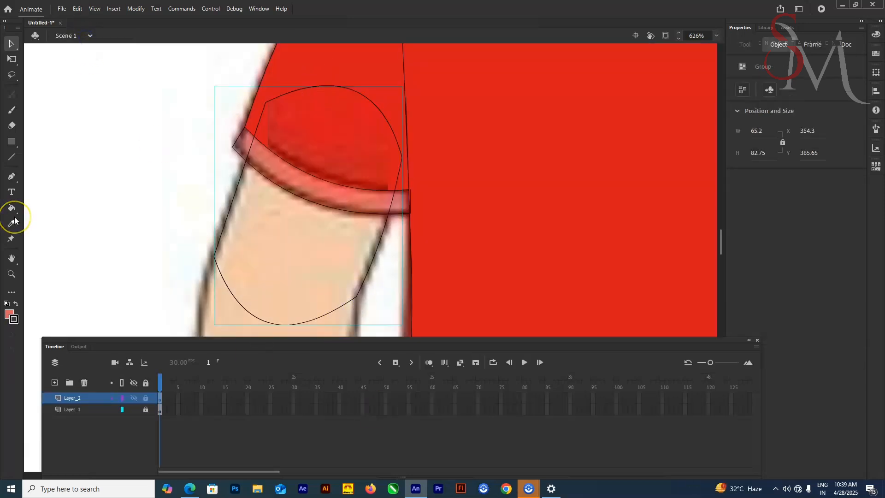
{"action": "double_click", "coordinate": [291, 259]}
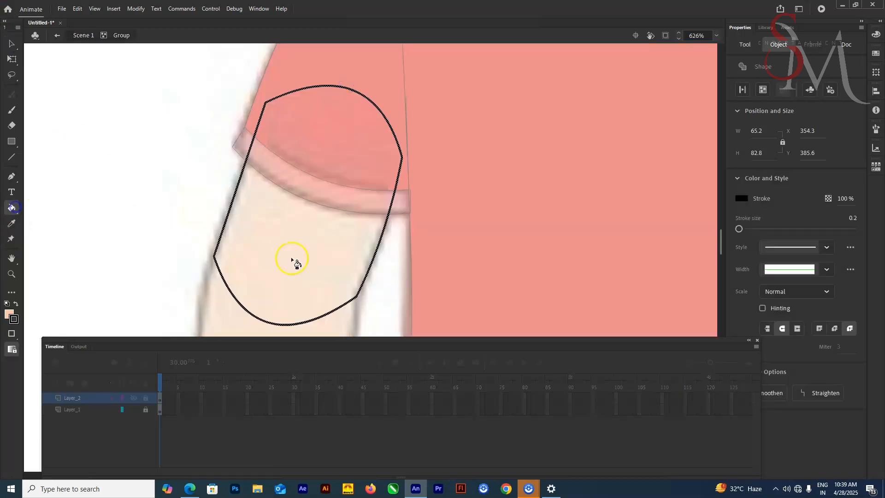
{"action": "left_click", "coordinate": [292, 260]}
{"action": "key", "text": "ctrl+e"}
- Draw a rectangle over the left forearm, group its outline, and open the group
{"action": "left_click_drag", "start_coordinate": [312, 215], "coordinate": [376, 102]}
{"action": "key", "text": "v"}
{"action": "left_click", "coordinate": [122, 398]}
{"action": "left_click", "coordinate": [14, 142]}
{"action": "left_click_drag", "start_coordinate": [262, 122], "coordinate": [402, 346]}
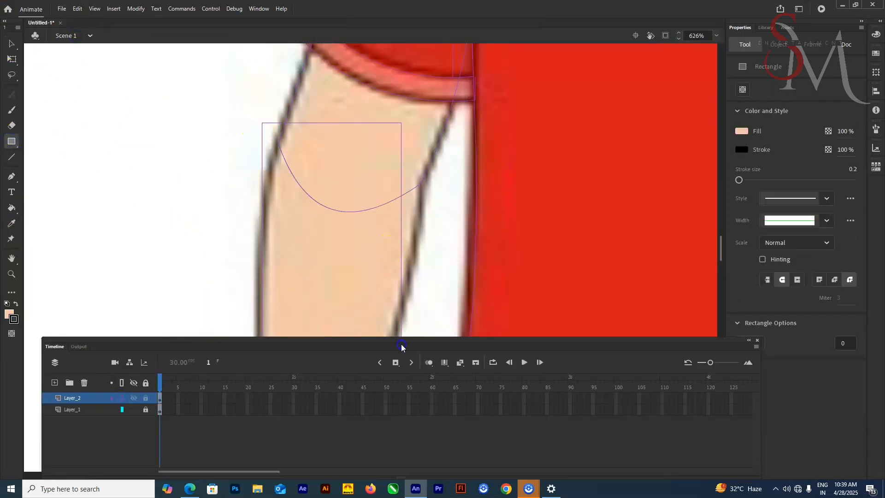
{"action": "key", "text": "v"}
{"action": "double_click", "coordinate": [352, 123]}
- Move the forearm rectangle's lower corners onto the reference wrist and curve its outer side
{"action": "scroll", "coordinate": [401, 177], "scroll_direction": "down", "scroll_amount": 5}
{"action": "left_click", "coordinate": [400, 223]}
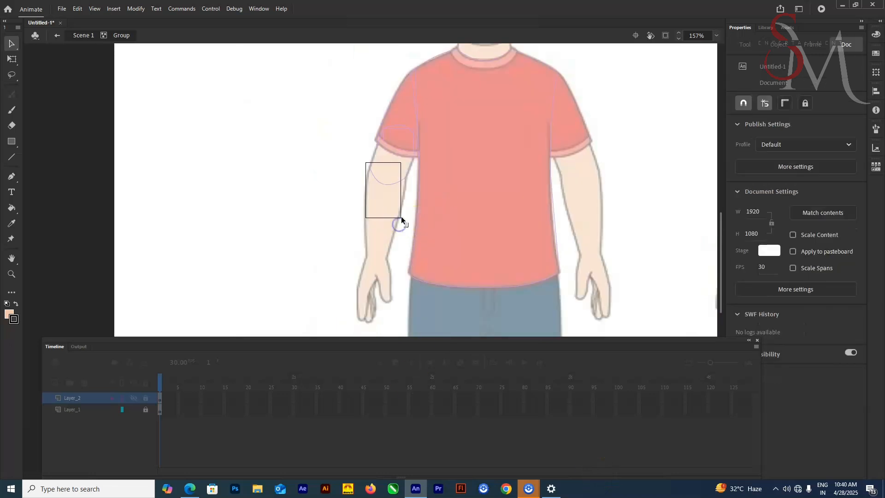
{"action": "key", "text": "ctrl+equal"}
{"action": "key", "text": "ctrl+equal"}
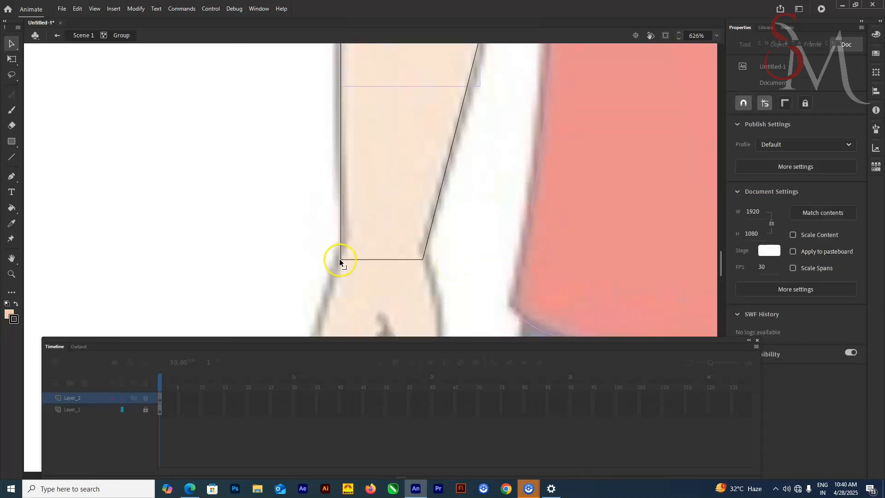
{"action": "left_click_drag", "start_coordinate": [340, 258], "coordinate": [345, 258]}
{"action": "left_click_drag", "start_coordinate": [386, 166], "coordinate": [361, 286]}
{"action": "left_click_drag", "start_coordinate": [317, 188], "coordinate": [312, 188]}
- Move the forearm's upper corners onto the elbow edges and bow its top edge upward
{"action": "left_click_drag", "start_coordinate": [384, 125], "coordinate": [370, 278]}
{"action": "left_click_drag", "start_coordinate": [302, 137], "coordinate": [318, 162]}
{"action": "left_click_drag", "start_coordinate": [392, 178], "coordinate": [399, 147]}
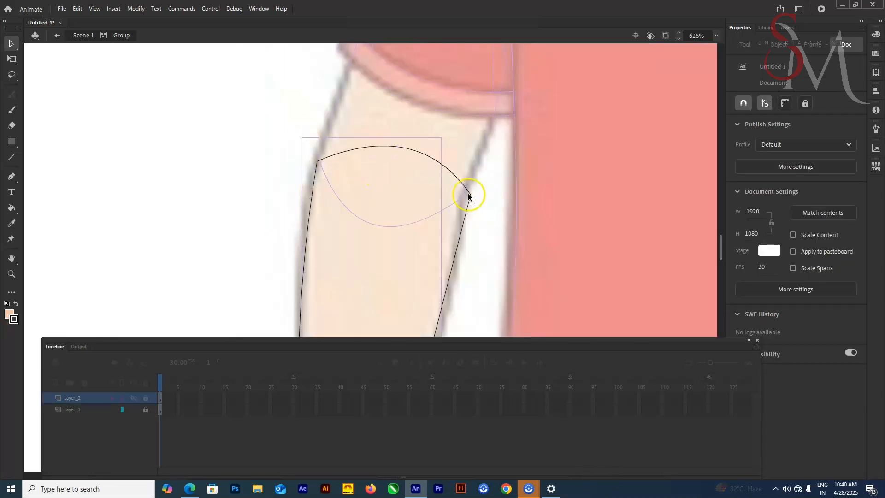
{"action": "left_click_drag", "start_coordinate": [470, 194], "coordinate": [464, 200]}
- Add a corner on the forearm's outer side, fit both sides to the reference, and round the wrist edge downward
{"action": "scroll", "coordinate": [341, 152], "scroll_direction": "down", "scroll_amount": 4}
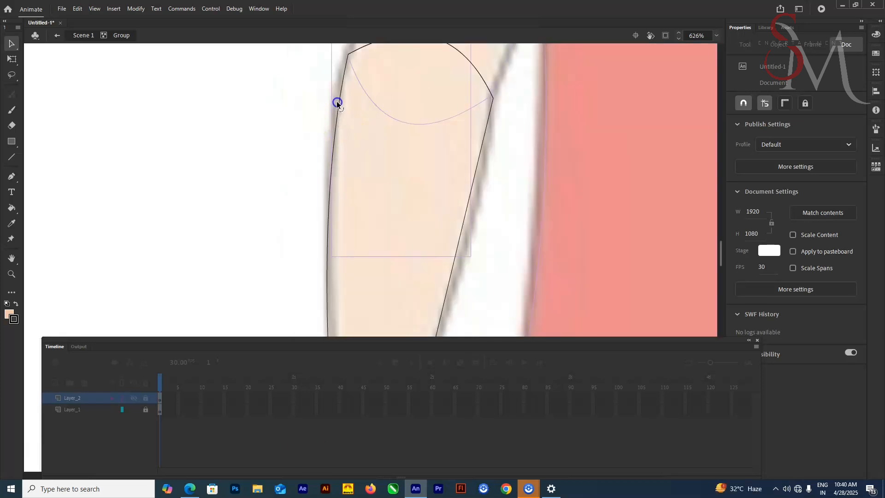
{"action": "scroll", "coordinate": [333, 154], "scroll_direction": "up", "scroll_amount": 4}
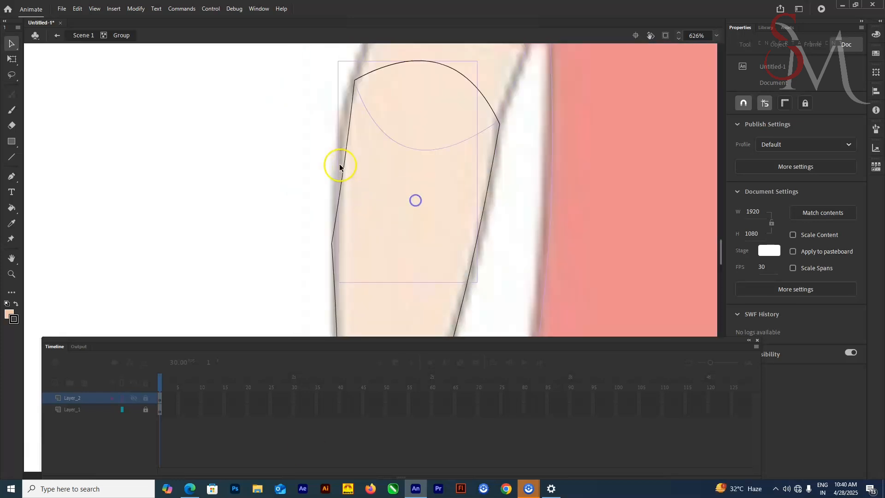
{"action": "left_click_drag", "start_coordinate": [340, 134], "coordinate": [339, 144]}
{"action": "left_click_drag", "start_coordinate": [401, 213], "coordinate": [387, 103]}
{"action": "left_click_drag", "start_coordinate": [492, 272], "coordinate": [503, 171]}
{"action": "left_click_drag", "start_coordinate": [374, 237], "coordinate": [379, 259]}
- Fill the forearm shape with the skin tone and nudge its outer wrist corner onto the reference
{"action": "double_click", "coordinate": [379, 260]}
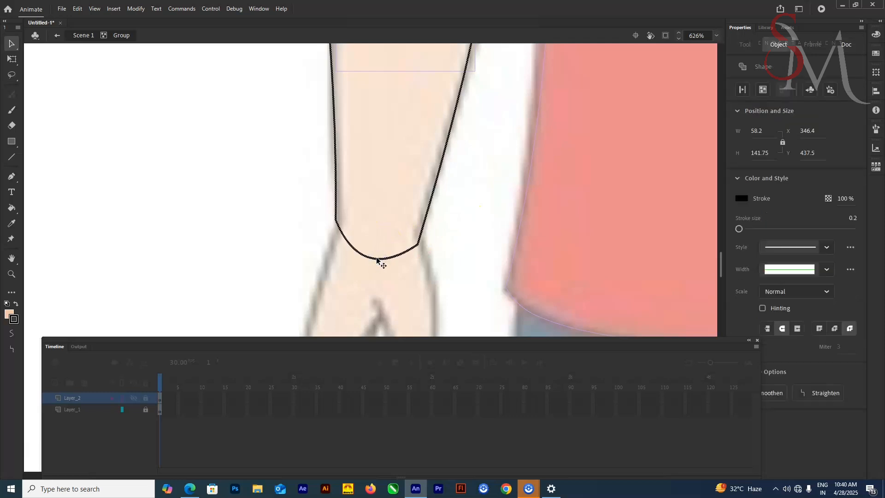
{"action": "key", "text": "k"}
{"action": "left_click", "coordinate": [83, 35]}
{"action": "left_click_drag", "start_coordinate": [393, 161], "coordinate": [391, 85]}
{"action": "key", "text": "v"}
{"action": "double_click", "coordinate": [342, 152]}
{"action": "left_click_drag", "start_coordinate": [340, 145], "coordinate": [339, 147]}
{"action": "left_click", "coordinate": [83, 35]}
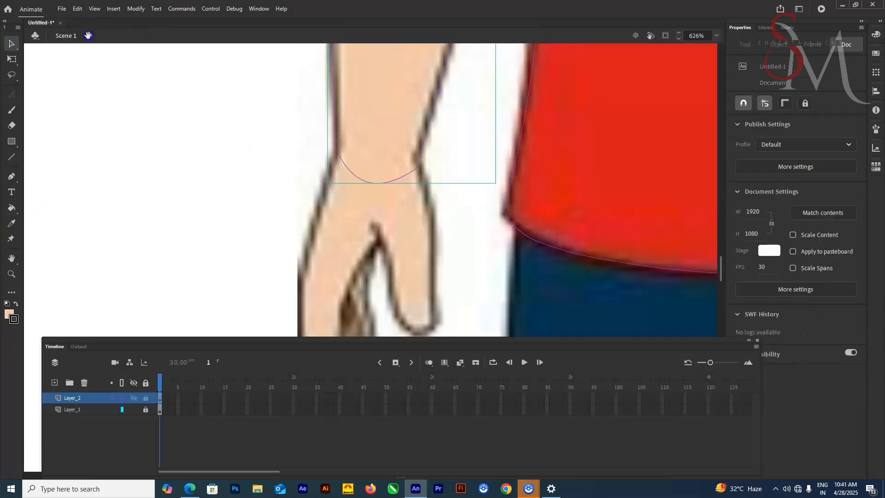
- Trace the left hand, front finger and thumb with the Pen tool and close the outline with an upward curve at the wrist
{"action": "left_click_drag", "start_coordinate": [389, 205], "coordinate": [365, 187]}
{"action": "key", "text": "p"}
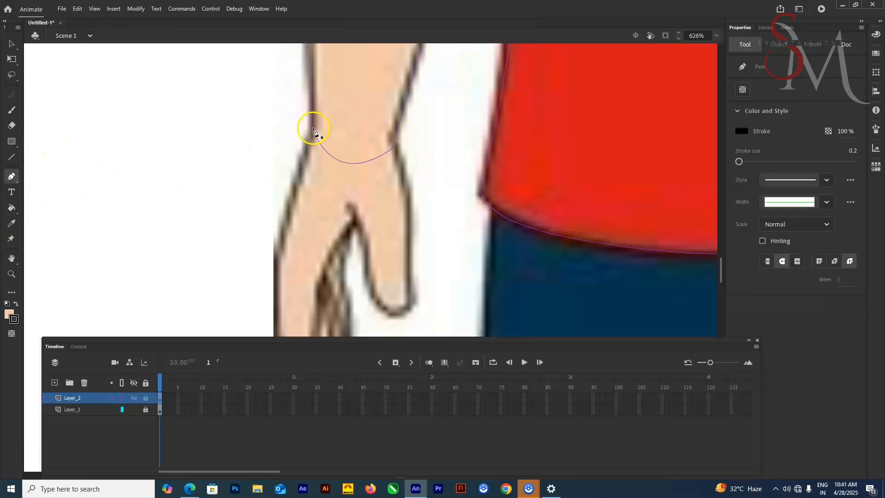
{"action": "scroll", "coordinate": [286, 214], "scroll_direction": "down", "scroll_amount": 3}
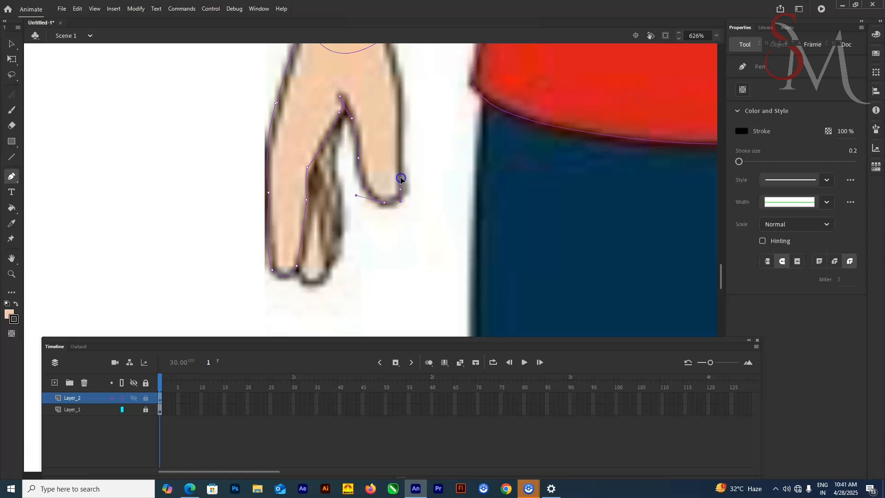
{"action": "scroll", "coordinate": [401, 89], "scroll_direction": "up", "scroll_amount": 4}
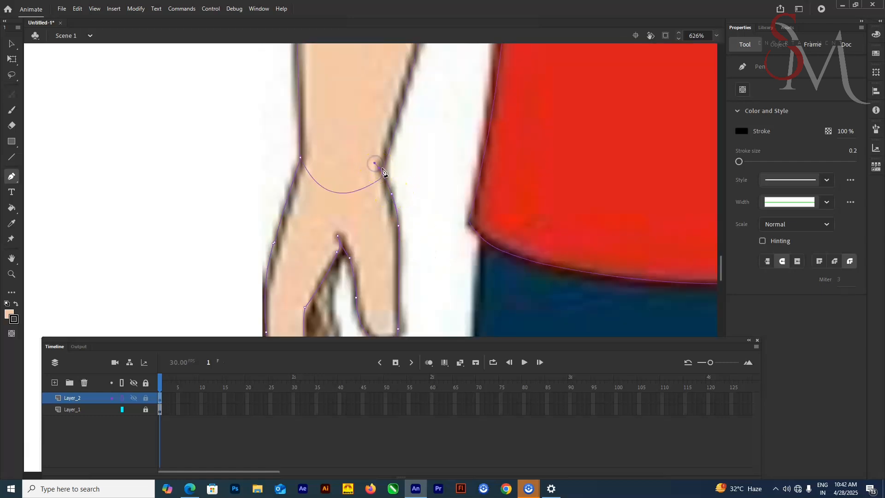
{"action": "key", "text": "ctrl+z"}
{"action": "left_click", "coordinate": [399, 226]}
{"action": "left_click_drag", "start_coordinate": [238, 193], "coordinate": [238, 192]}
{"action": "key", "text": "v"}
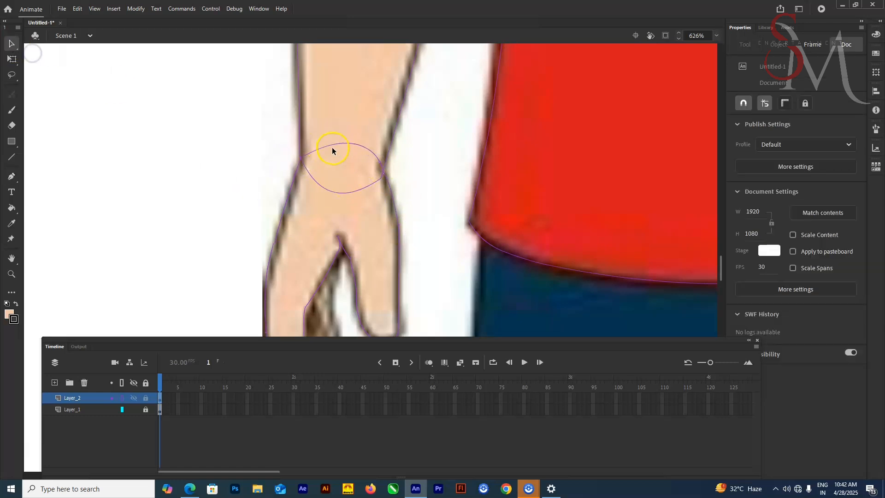
{"action": "left_click", "coordinate": [332, 148]}
{"action": "scroll", "coordinate": [332, 138], "scroll_direction": "down", "scroll_amount": 2}
{"action": "left_click", "coordinate": [333, 190]}
{"action": "scroll", "coordinate": [332, 193], "scroll_direction": "down", "scroll_amount": 2}
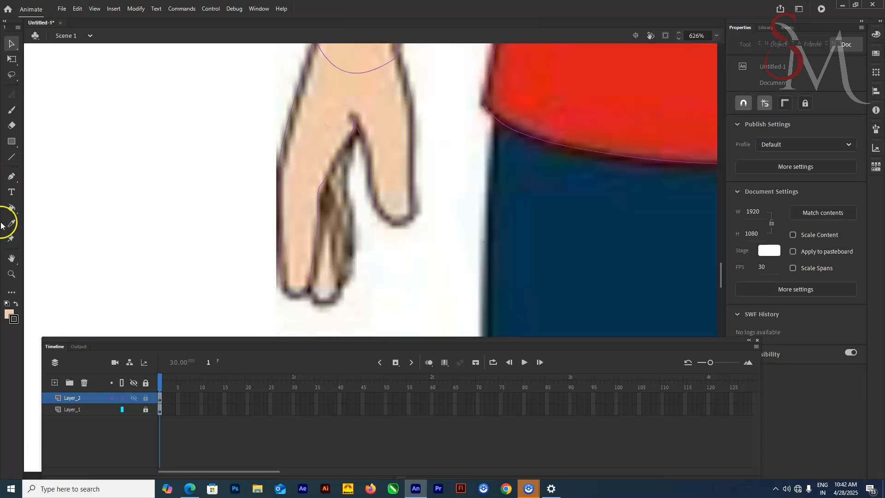
{"action": "left_click", "coordinate": [12, 177]}
{"action": "left_click", "coordinate": [344, 294]}
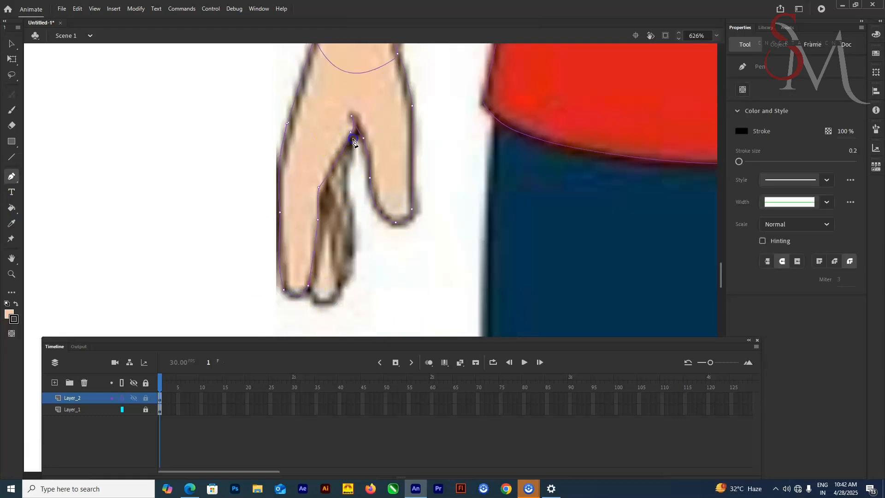
{"action": "key", "text": "v"}
{"action": "left_click", "coordinate": [253, 104]}
- Select the whole hand outline, change the Paint Bucket's gap-closing option, and fill the hand with the skin tone
{"action": "key", "text": "ctrl+a"}
{"action": "left_click", "coordinate": [12, 207]}
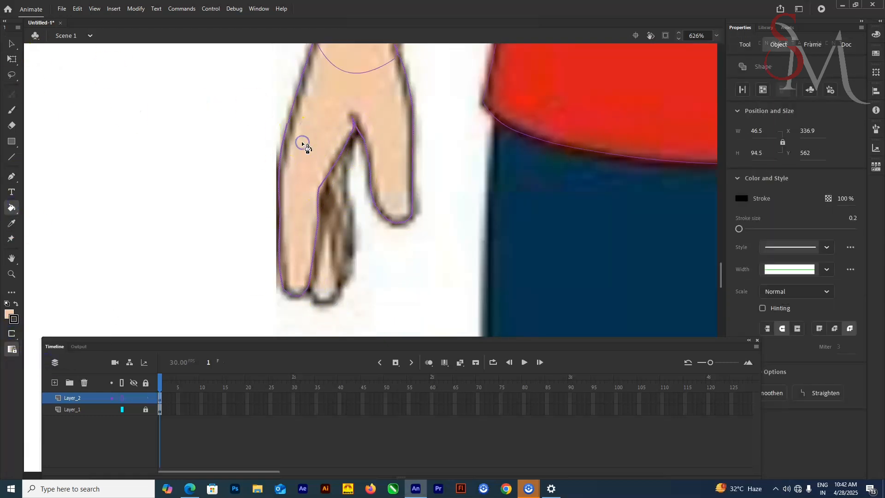
{"action": "left_click", "coordinate": [11, 349]}
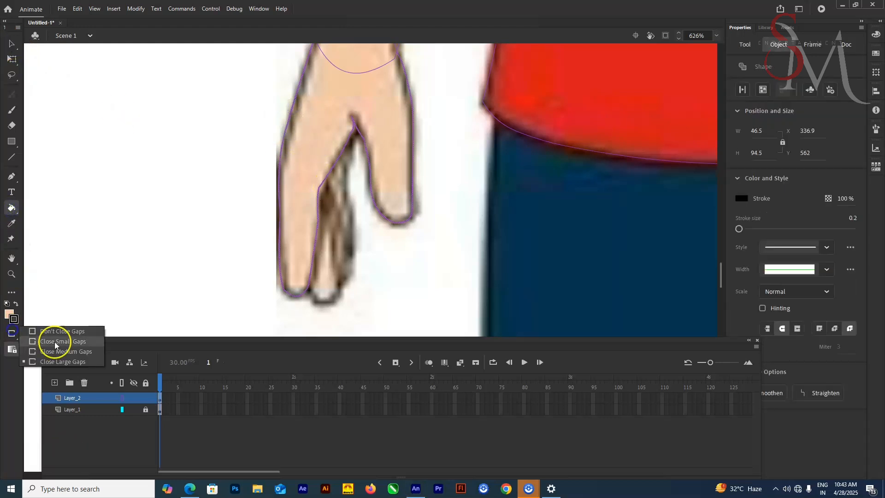
{"action": "left_click", "coordinate": [50, 351]}
{"action": "key", "text": "v"}
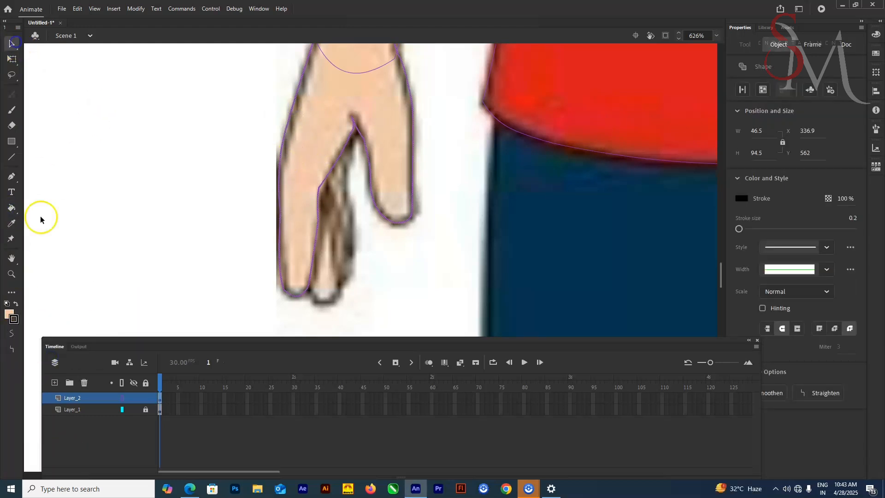
{"action": "left_click", "coordinate": [11, 210]}
{"action": "scroll", "coordinate": [356, 134], "scroll_direction": "up", "scroll_amount": 2}
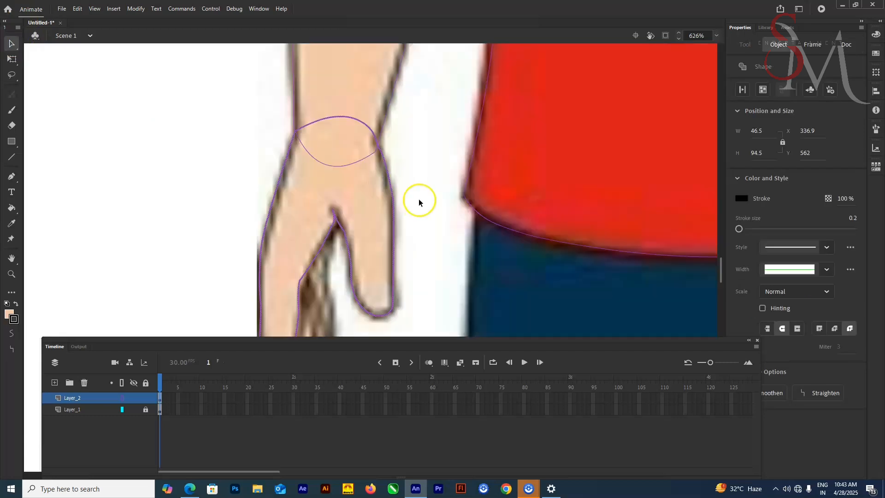
{"action": "double_click", "coordinate": [323, 193]}
{"action": "left_click", "coordinate": [5, 38]}
{"action": "double_click", "coordinate": [388, 143]}
- Trace the shaded back finger between the front finger and thumb with the Pen tool
{"action": "left_click", "coordinate": [12, 180]}
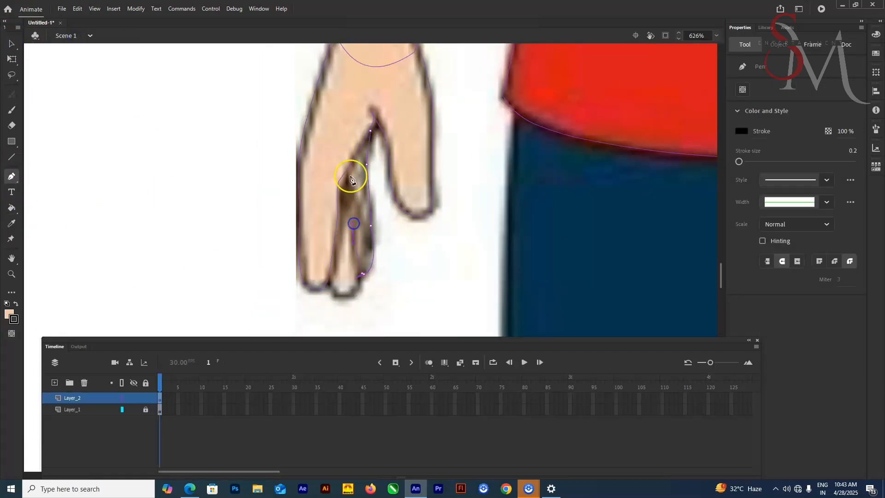
{"action": "key", "text": "v"}
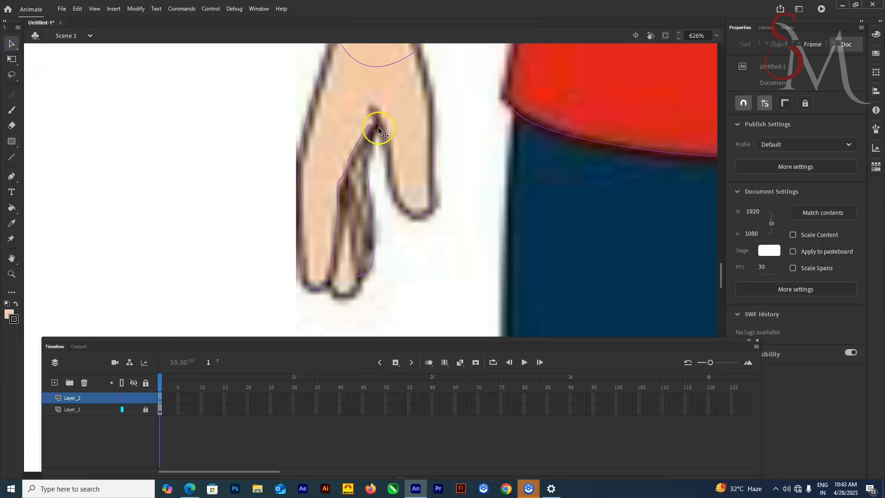
- Close and reshape the back finger's outline at its lower end, and fill the finger with the skin tone
{"action": "double_click", "coordinate": [361, 134]}
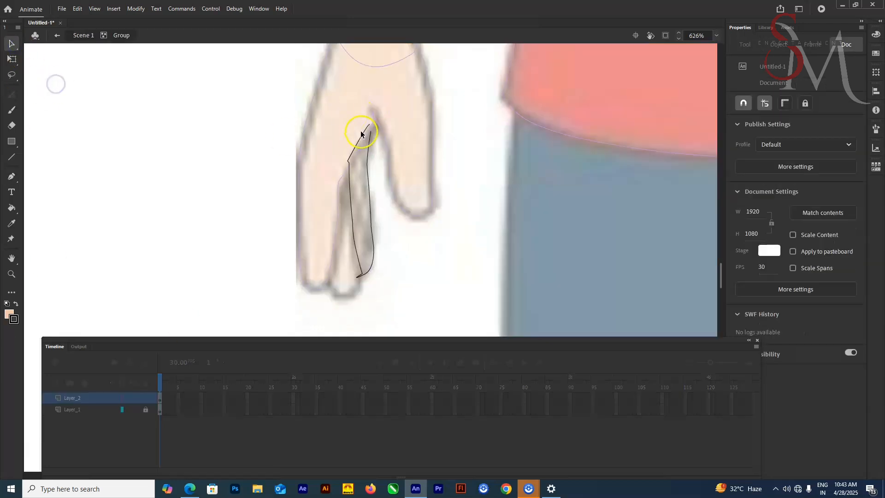
{"action": "left_click", "coordinate": [359, 261]}
{"action": "left_click", "coordinate": [372, 259]}
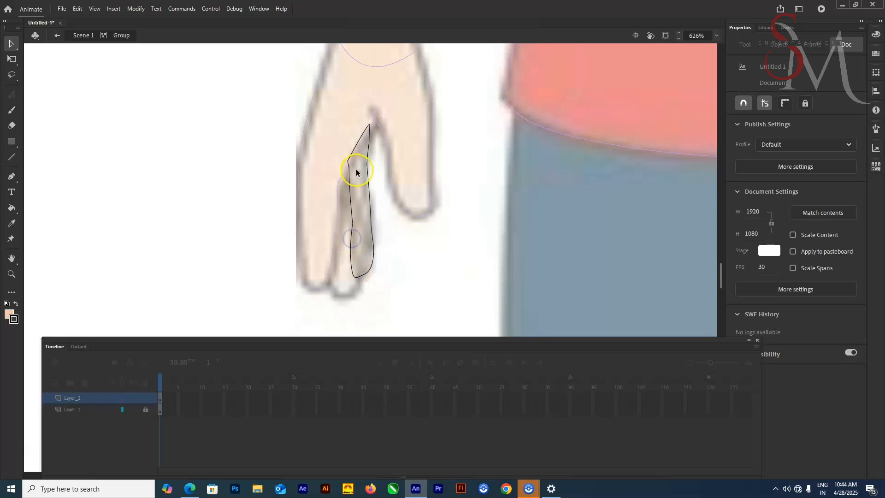
{"action": "key", "text": "ctrl+a"}
{"action": "left_click", "coordinate": [11, 208]}
{"action": "left_click", "coordinate": [364, 195]}
{"action": "left_click", "coordinate": [85, 35]}
- Trace the middle finger between the front finger and the back finger with the Pen tool
{"action": "key", "text": "v"}
{"action": "left_click", "coordinate": [12, 157]}
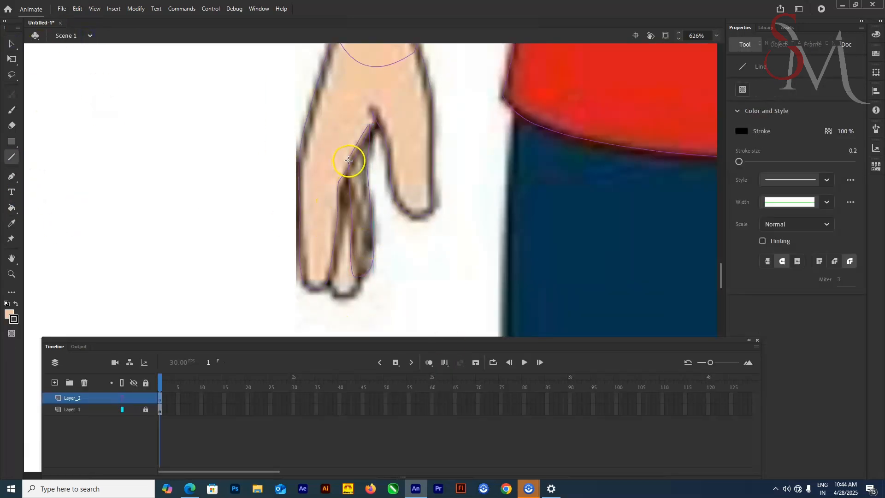
{"action": "key", "text": "p"}
{"action": "left_click", "coordinate": [362, 297]}
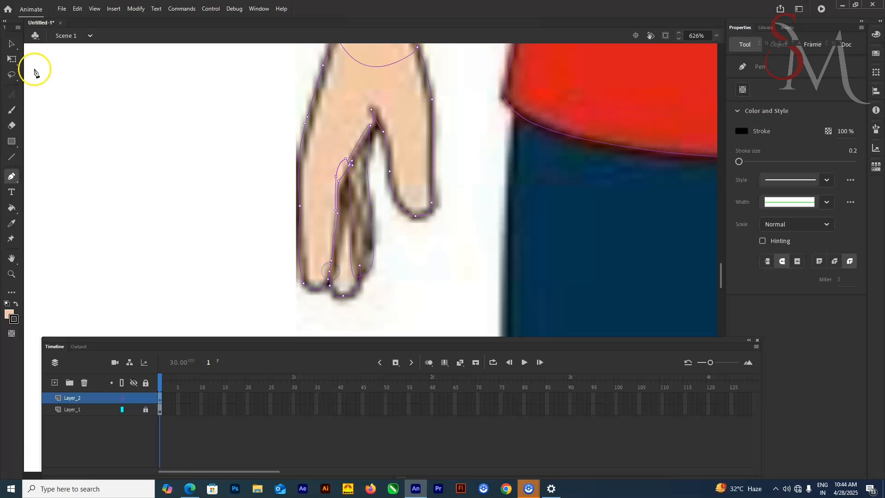
{"action": "left_click", "coordinate": [11, 44]}
{"action": "left_click_drag", "start_coordinate": [354, 293], "coordinate": [356, 292]}
{"action": "left_click", "coordinate": [12, 177]}
{"action": "left_click", "coordinate": [359, 265]}
{"action": "left_click", "coordinate": [359, 266]}
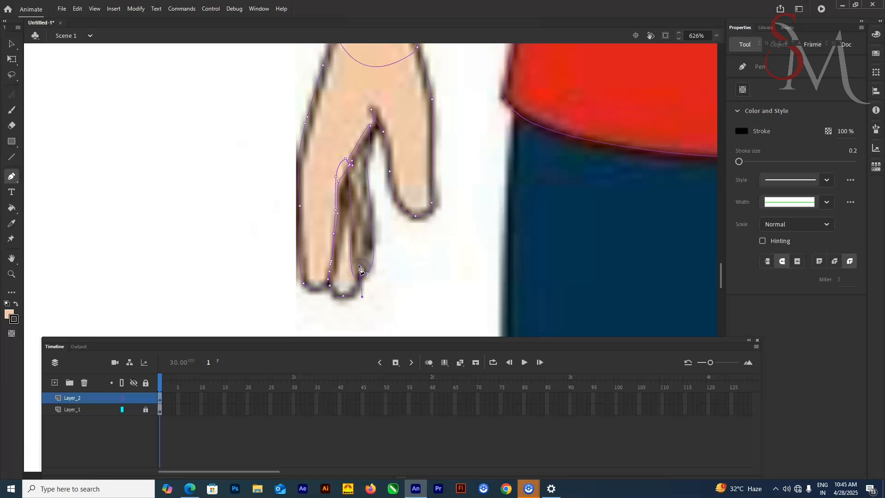
- Delete the stray segment near the middle finger's tip and bend its inner edge onto the reference
{"action": "key", "text": "ctrl+equal"}
{"action": "key", "text": "ctrl+equal"}
{"action": "left_click_drag", "start_coordinate": [161, 258], "coordinate": [202, 44]}
{"action": "key", "text": "v"}
{"action": "left_click", "coordinate": [367, 146]}
{"action": "key", "text": "Delete"}
{"action": "left_click_drag", "start_coordinate": [362, 305], "coordinate": [386, 147]}
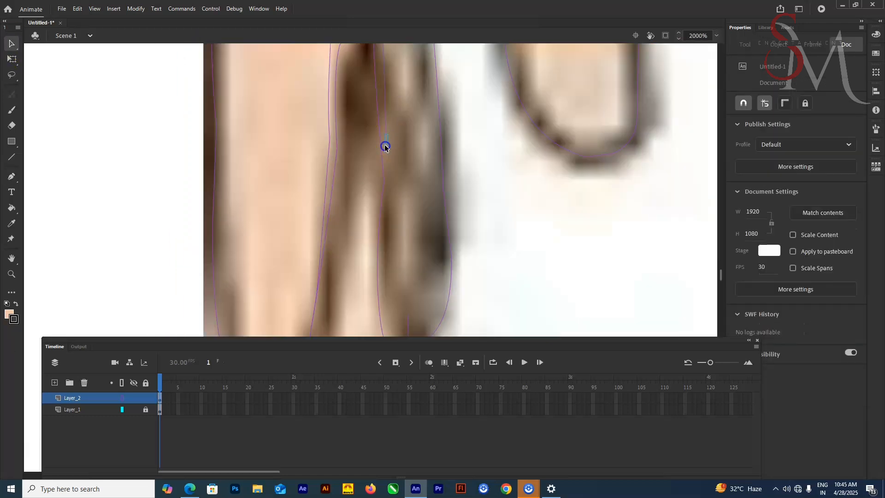
- Open the middle finger's group and fill its outline with the skin tone
{"action": "key", "text": "ctrl+minus"}
{"action": "key", "text": "ctrl+minus"}
{"action": "double_click", "coordinate": [378, 292]}
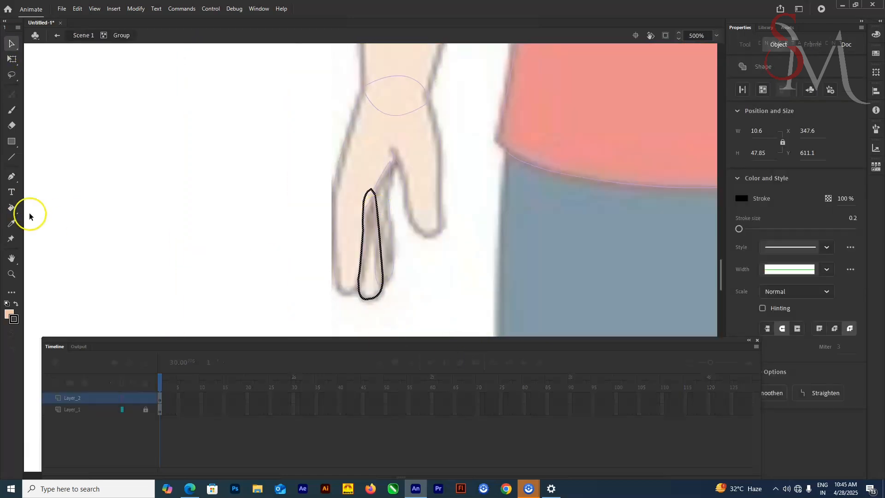
{"action": "left_click", "coordinate": [83, 35]}
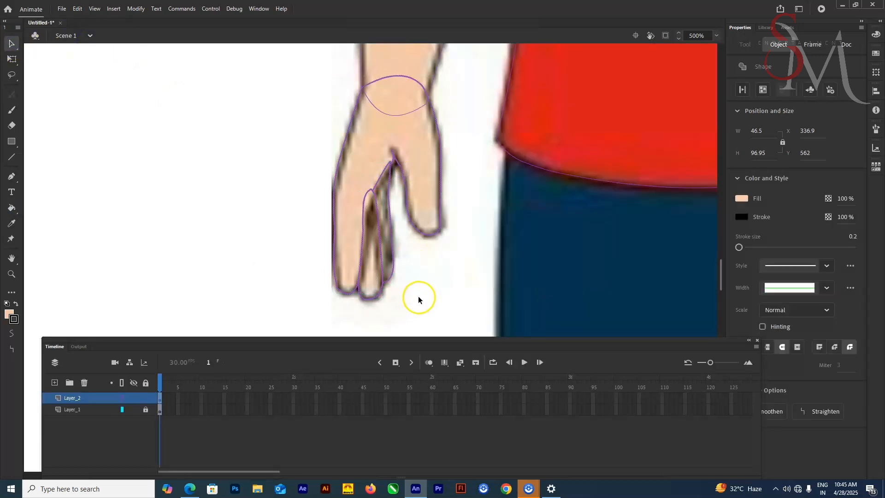
{"action": "key", "text": "ctrl+g"}
{"action": "left_click", "coordinate": [122, 398]}
{"action": "double_click", "coordinate": [391, 205]}
{"action": "left_click", "coordinate": [86, 36]}
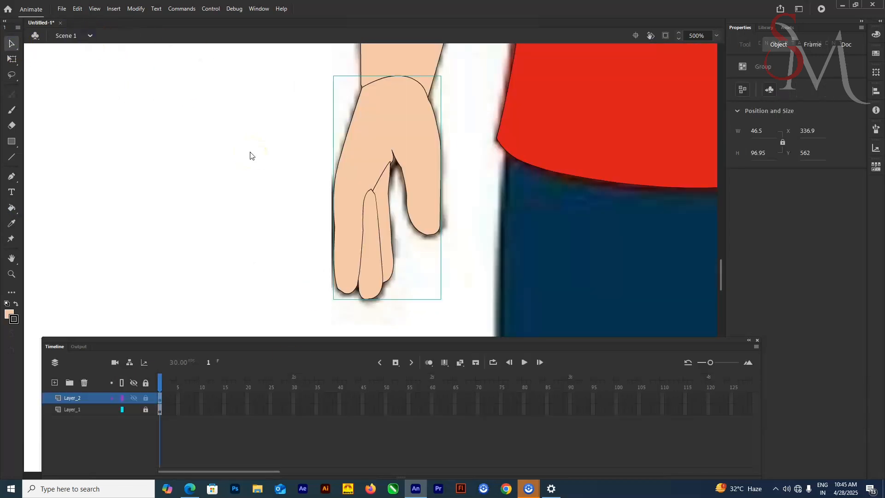
{"action": "double_click", "coordinate": [392, 226]}
{"action": "double_click", "coordinate": [150, 93]}
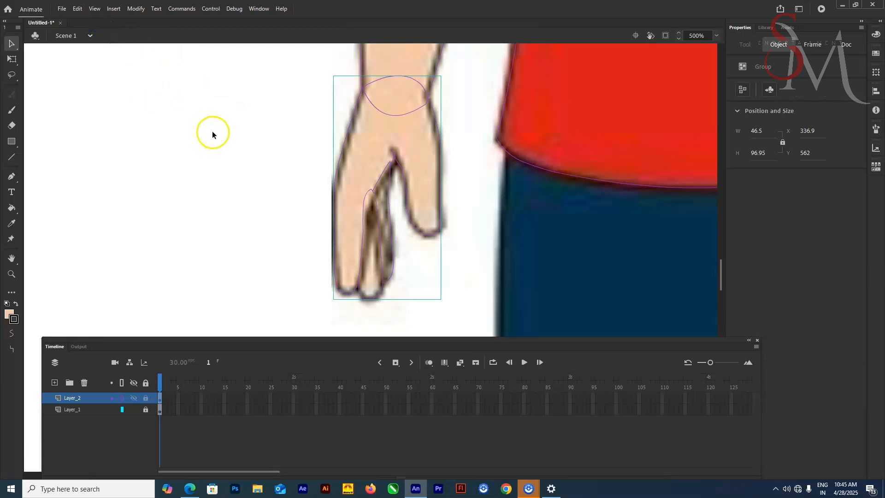
{"action": "key", "text": "ctrl+z"}
{"action": "key", "text": "ctrl+z"}
{"action": "key", "text": "ctrl+z"}
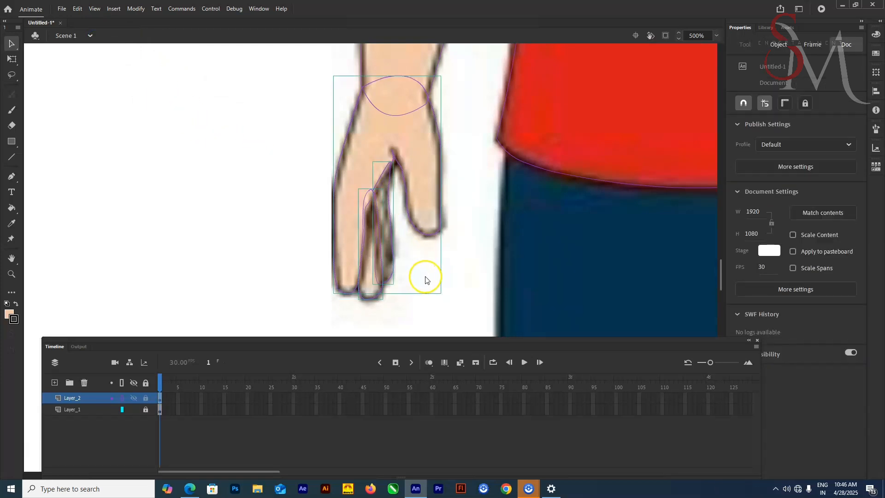
- Arrange both fingers behind the hand, switch Layer_2 to full display, and group the fingers with the hand
{"action": "left_click", "coordinate": [425, 276]}
{"action": "left_click", "coordinate": [369, 191]}
{"action": "left_click", "coordinate": [381, 172]}
{"action": "left_click", "coordinate": [122, 398]}
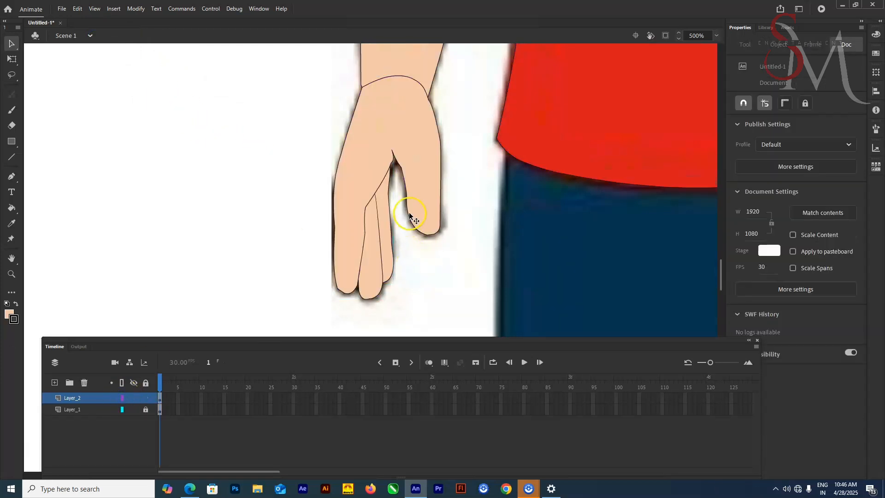
{"action": "left_click", "coordinate": [369, 248]}
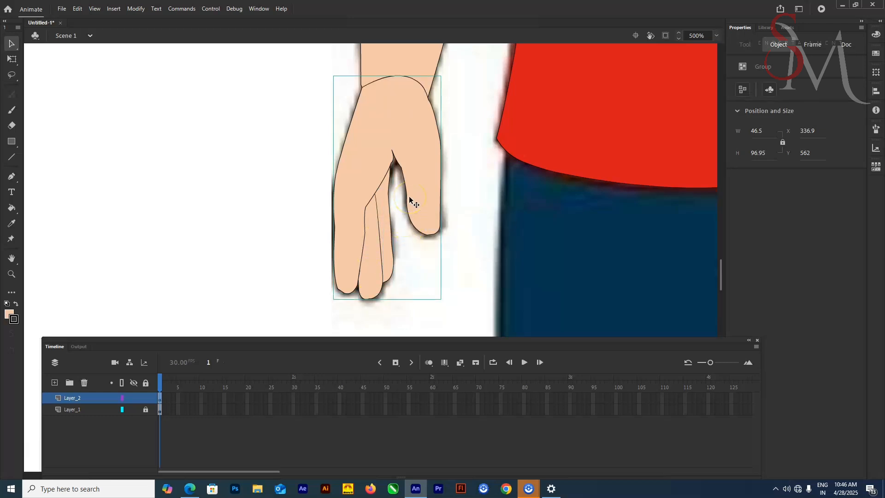
- Try to send the hand, forearm and upper arm groups behind the sleeve
{"action": "key", "text": "ctrl+minus"}
{"action": "key", "text": "ctrl+minus"}
{"action": "left_click", "coordinate": [387, 178], "text": "shift"}
{"action": "left_click", "coordinate": [398, 140], "text": "shift"}
{"action": "key", "text": "ctrl+shift+Down"}
{"action": "left_click", "coordinate": [392, 131]}
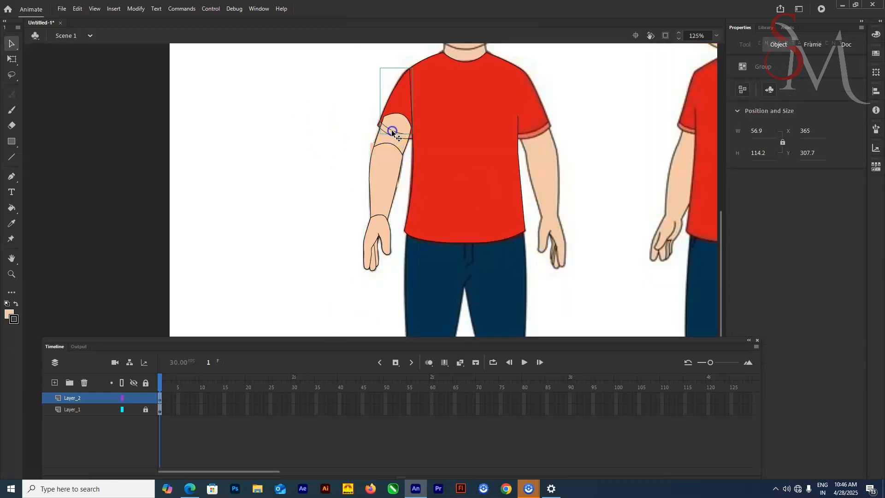
{"action": "double_click", "coordinate": [392, 131]}
{"action": "left_click", "coordinate": [87, 36]}
- Draw a line across the open upper edge of the sleeve cuff and bend it to follow the sleeve hem
{"action": "double_click", "coordinate": [378, 124]}
{"action": "left_click", "coordinate": [78, 34]}
{"action": "key", "text": "ctrl+equal"}
{"action": "key", "text": "ctrl+equal"}
{"action": "key", "text": "ctrl+equal"}
{"action": "left_click_drag", "start_coordinate": [369, 195], "coordinate": [453, 88]}
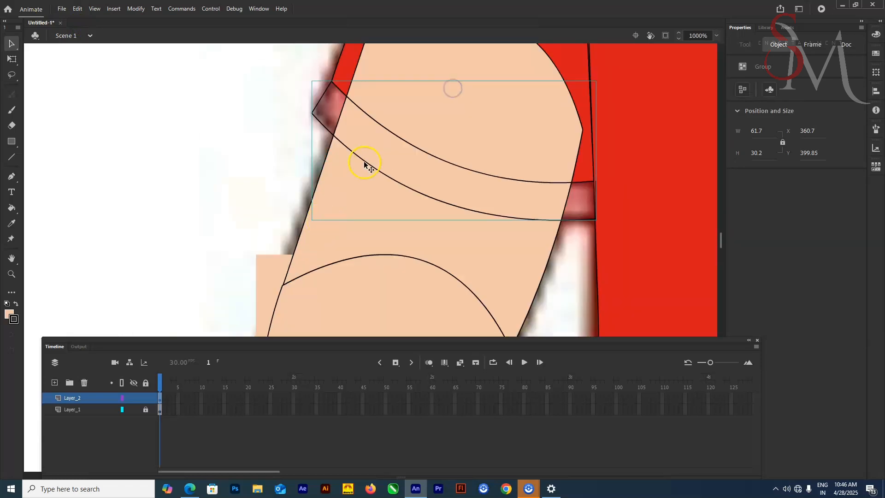
{"action": "double_click", "coordinate": [364, 164]}
{"action": "left_click", "coordinate": [12, 157]}
{"action": "left_click_drag", "start_coordinate": [596, 181], "coordinate": [332, 82]}
{"action": "left_click", "coordinate": [12, 44]}
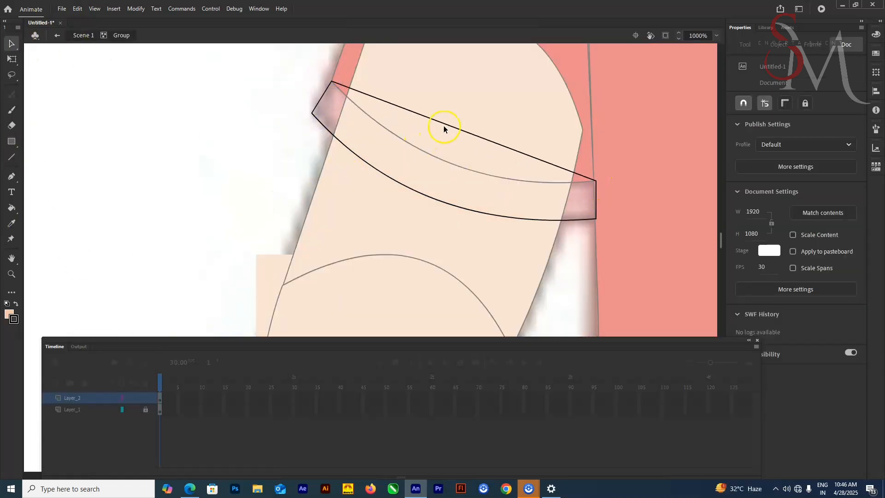
{"action": "left_click_drag", "start_coordinate": [444, 125], "coordinate": [440, 160]}
- Sample the cuff's dusty red from the reference and fill the closed cuff outline with it
{"action": "left_click", "coordinate": [84, 35]}
{"action": "left_click", "coordinate": [12, 225]}
{"action": "left_click", "coordinate": [335, 108]}
{"action": "left_click", "coordinate": [11, 44]}
{"action": "double_click", "coordinate": [367, 162]}
{"action": "double_click", "coordinate": [373, 167]}
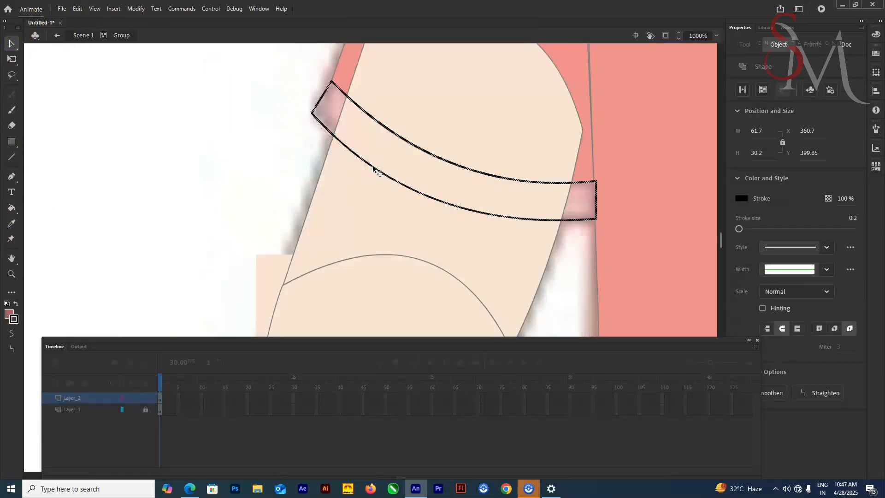
{"action": "left_click", "coordinate": [12, 207]}
{"action": "left_click", "coordinate": [372, 144]}
{"action": "left_click", "coordinate": [94, 39]}
- Move the upper arm group aside, clear of the sleeve and cuff
{"action": "key", "text": "v"}
{"action": "left_click", "coordinate": [391, 163]}
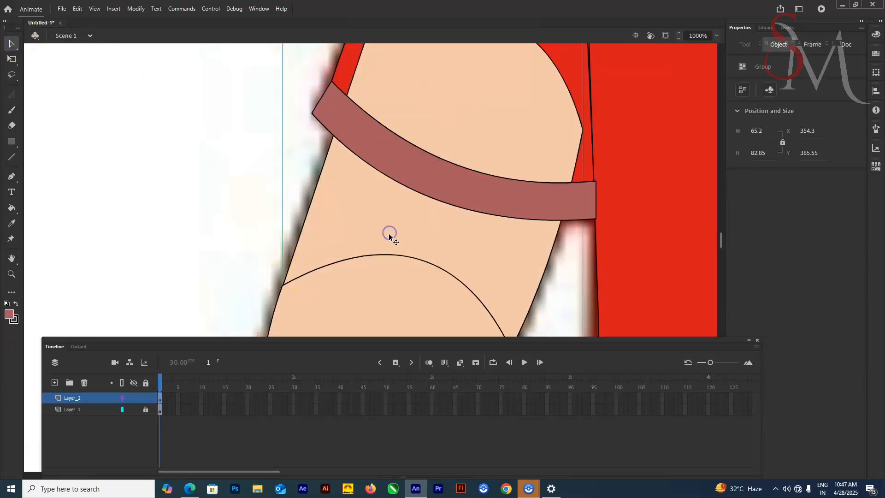
{"action": "key", "text": "ctrl+minus"}
{"action": "key", "text": "ctrl+minus"}
{"action": "left_click", "coordinate": [416, 158]}
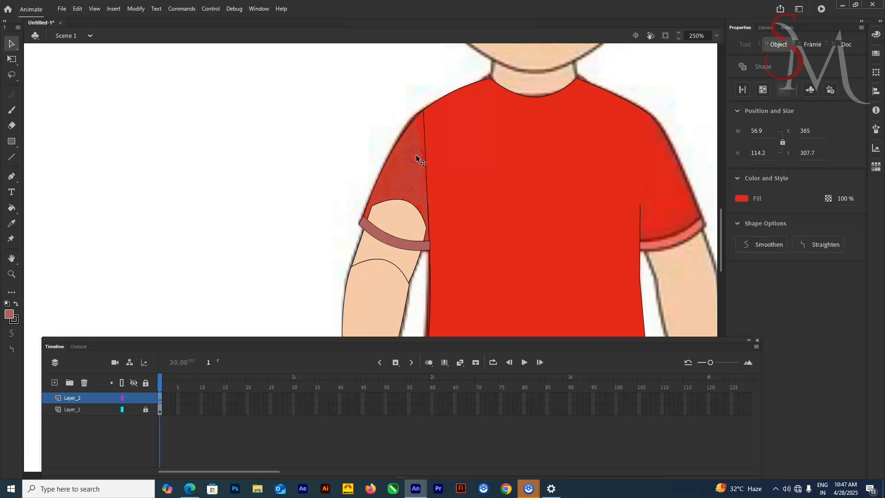
{"action": "key", "text": "ctrl+equal"}
{"action": "key", "text": "ctrl+equal"}
{"action": "left_click_drag", "start_coordinate": [411, 172], "coordinate": [155, 151]}
{"action": "key", "text": "ctrl+z"}
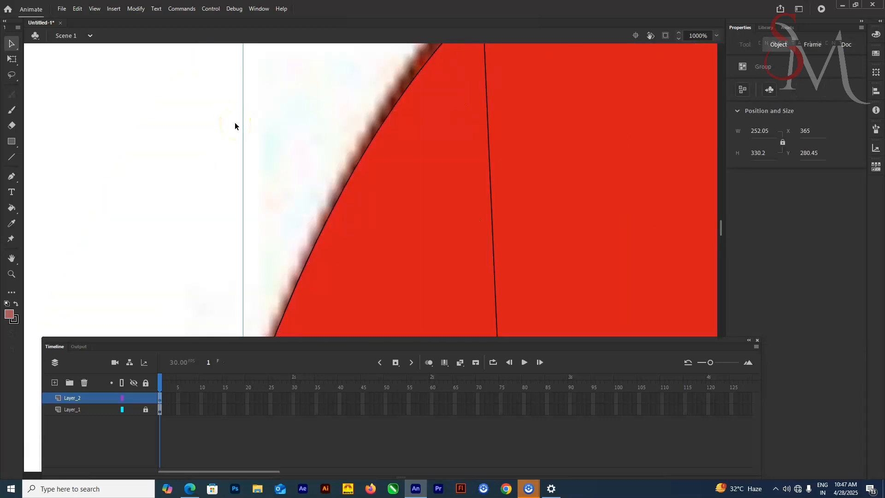
{"action": "double_click", "coordinate": [334, 256]}
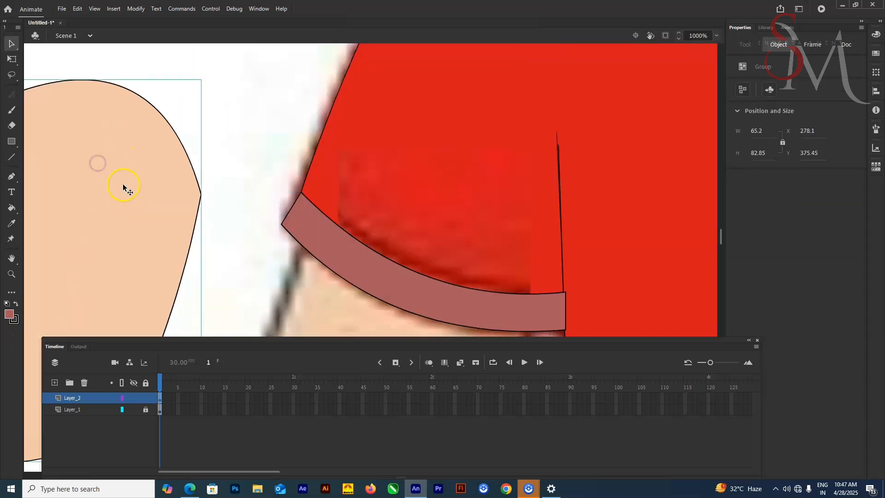
- Try to fill the open rectangular patch of the sleeve with red inside its nested group
{"action": "double_click", "coordinate": [422, 120]}
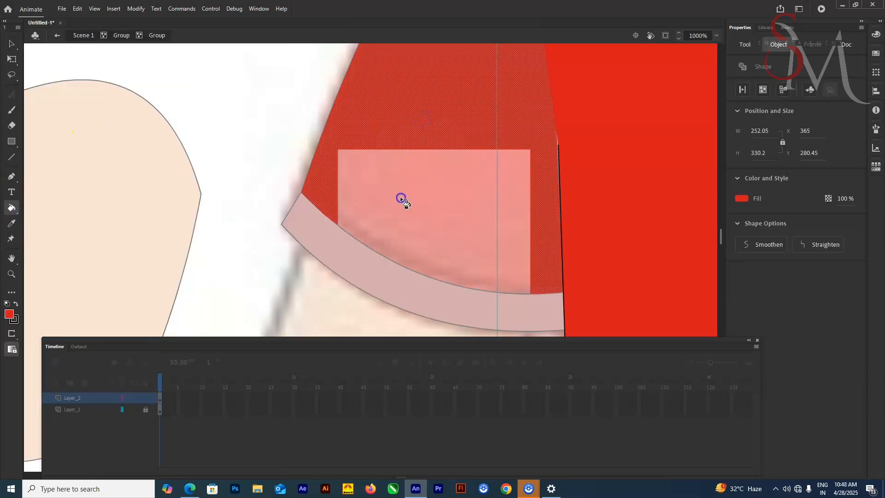
{"action": "left_click_drag", "start_coordinate": [435, 149], "coordinate": [155, 109]}
{"action": "left_click", "coordinate": [471, 139]}
- Break apart the nested group inside the shirt and separate the sleeve from the shirt as its own group
{"action": "double_click", "coordinate": [461, 121]}
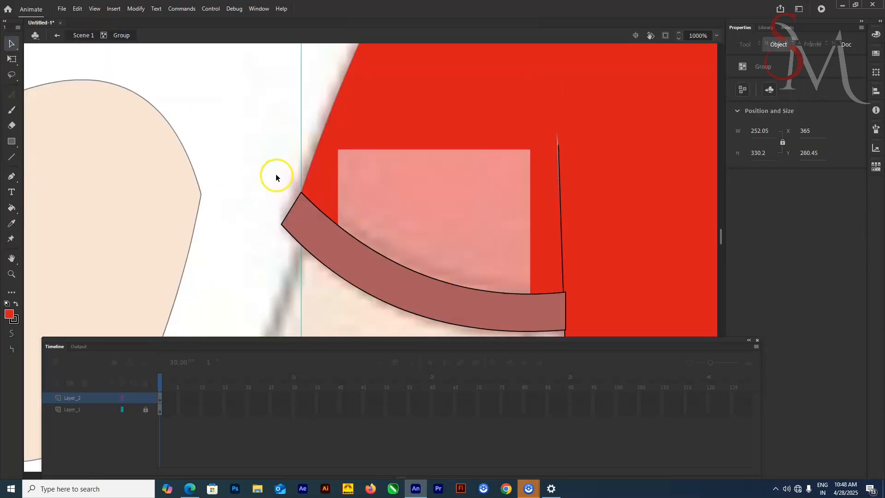
{"action": "key", "text": "ctrl+b"}
{"action": "left_click", "coordinate": [419, 150]}
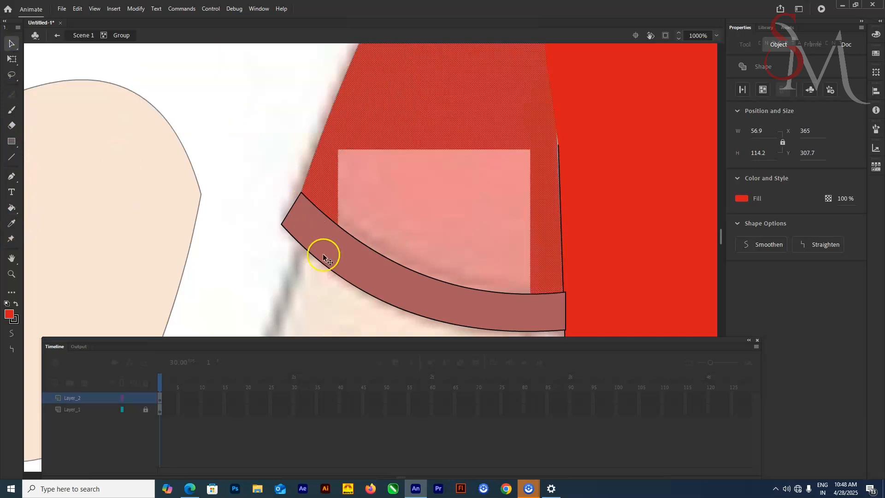
{"action": "left_click", "coordinate": [338, 270]}
{"action": "left_click", "coordinate": [98, 34]}
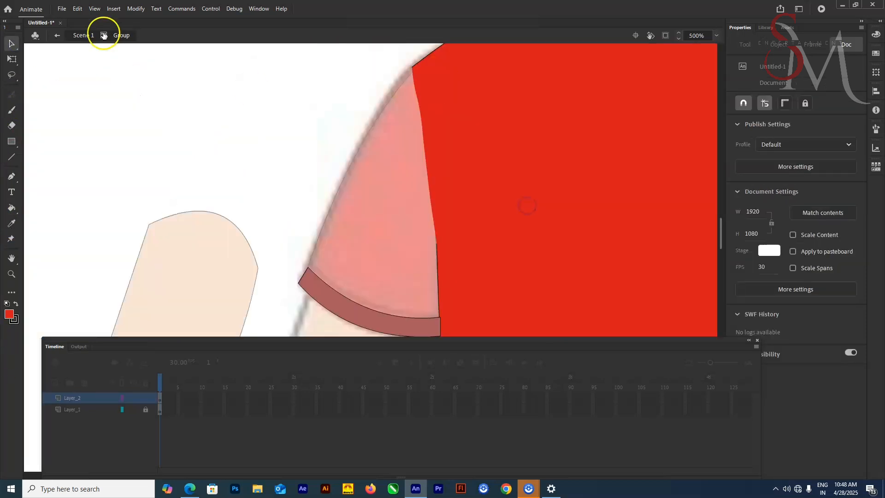
{"action": "double_click", "coordinate": [366, 137]}
{"action": "double_click", "coordinate": [263, 224]}
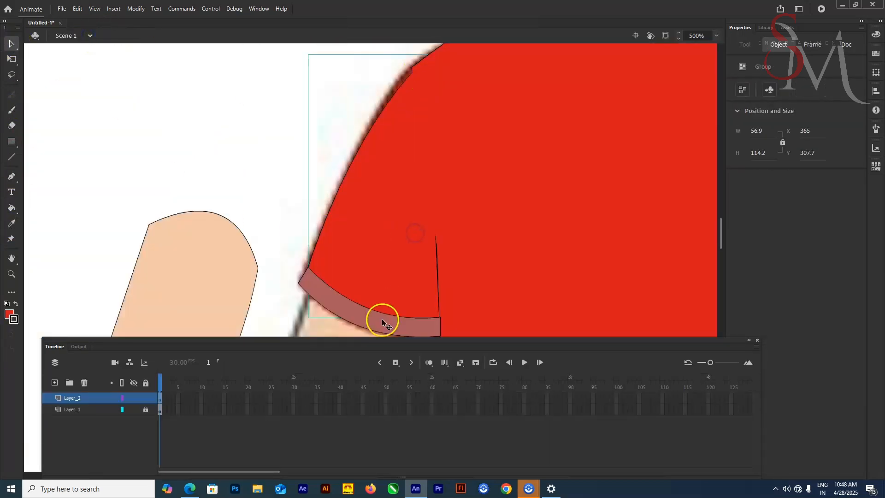
- Move the upper arm back beneath the cuff and adjust the forearm's outer elbow corner to meet its edge
{"action": "left_click", "coordinate": [202, 266]}
{"action": "left_click_drag", "start_coordinate": [202, 266], "coordinate": [495, 194]}
{"action": "double_click", "coordinate": [406, 81]}
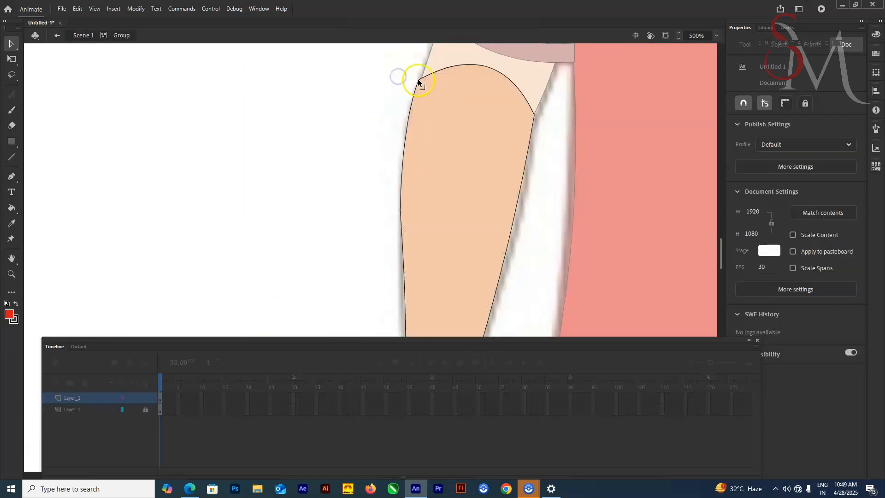
{"action": "left_click_drag", "start_coordinate": [405, 81], "coordinate": [471, 157]}
{"action": "double_click", "coordinate": [439, 95]}
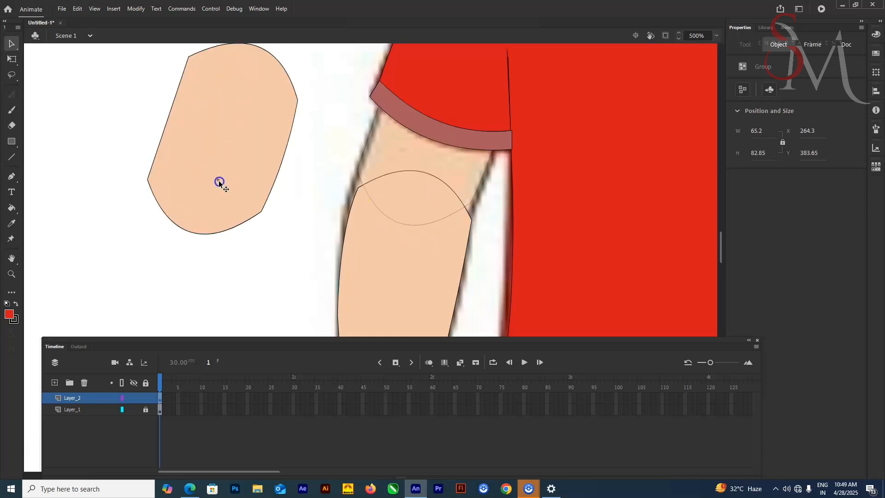
{"action": "left_click_drag", "start_coordinate": [220, 182], "coordinate": [355, 188]}
{"action": "double_click", "coordinate": [368, 253]}
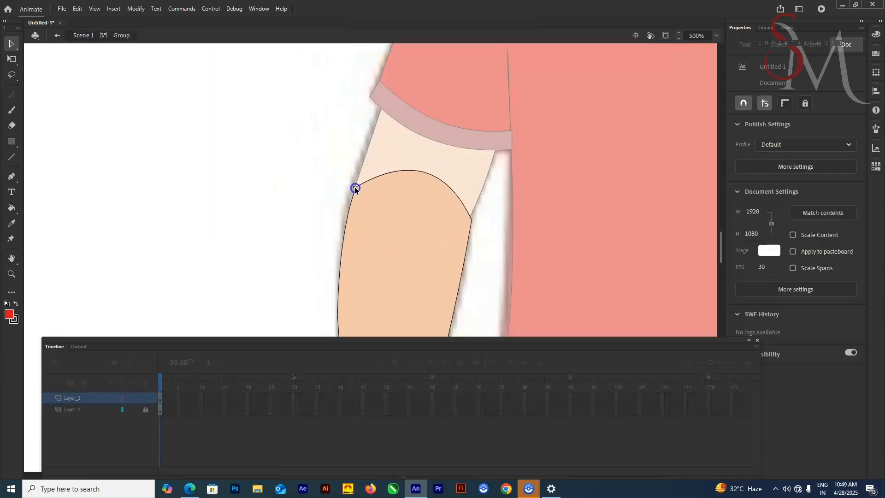
{"action": "left_click", "coordinate": [85, 36]}
- Group the sleeve, upper arm, forearm and hand together, leaving the shirt out of the selection
{"action": "scroll", "coordinate": [222, 205], "scroll_direction": "down", "scroll_amount": 5}
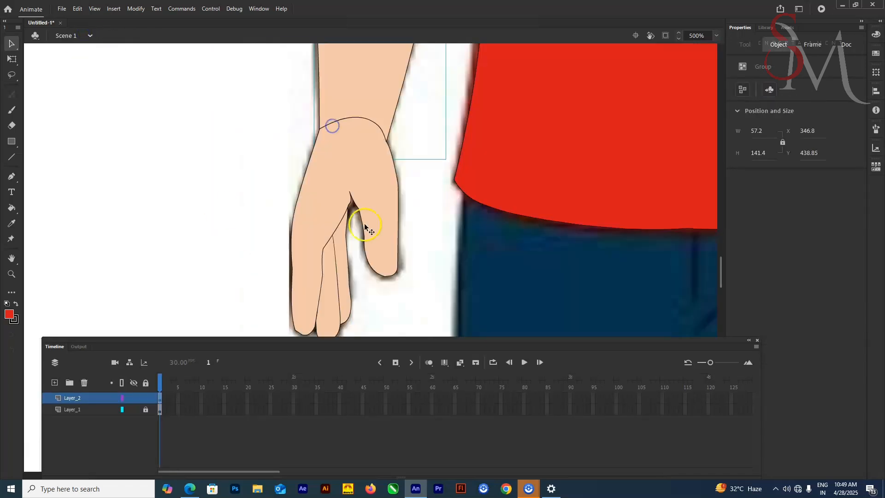
{"action": "scroll", "coordinate": [362, 230], "scroll_direction": "down", "scroll_amount": 2}
{"action": "left_click", "coordinate": [277, 154]}
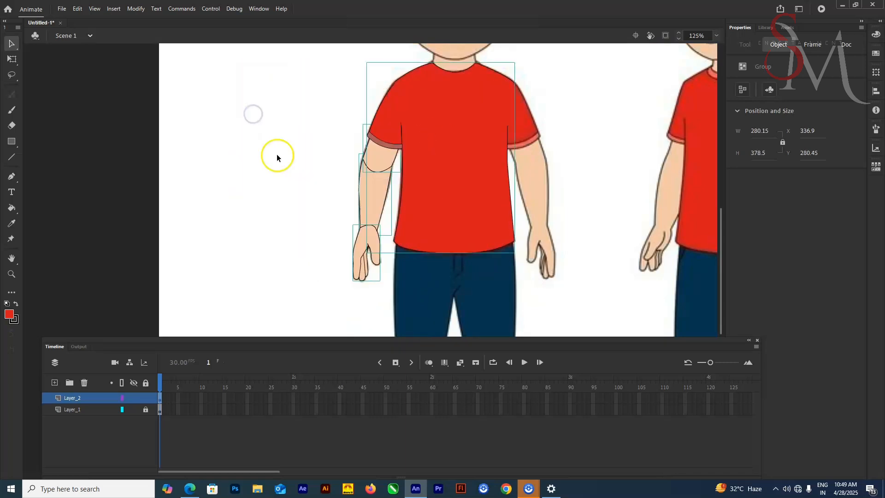
{"action": "left_click", "coordinate": [394, 114]}
{"action": "left_click", "coordinate": [391, 181]}
{"action": "left_click", "coordinate": [346, 282]}
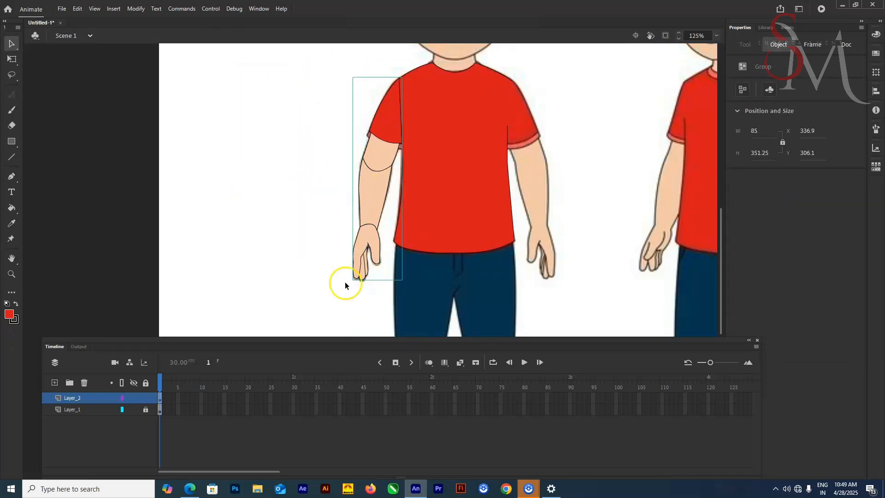
- Bring the cuff in front of the sleeve and arm, and include it in the whole-arm group
{"action": "left_click", "coordinate": [375, 196]}
{"action": "left_click", "coordinate": [355, 140]}
{"action": "left_click", "coordinate": [363, 157]}
{"action": "scroll", "coordinate": [384, 129], "scroll_direction": "up", "scroll_amount": 6}
{"action": "left_click", "coordinate": [441, 305]}
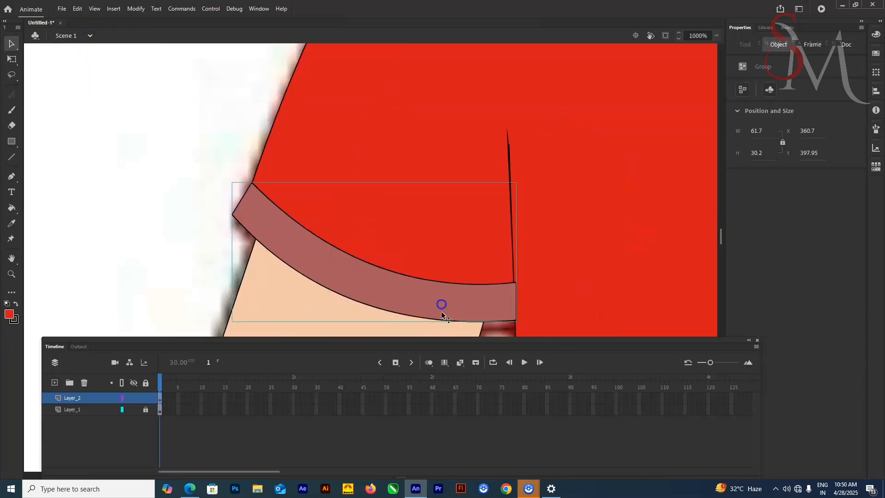
{"action": "scroll", "coordinate": [270, 290], "scroll_direction": "down", "scroll_amount": 4}
{"action": "left_click", "coordinate": [349, 295]}
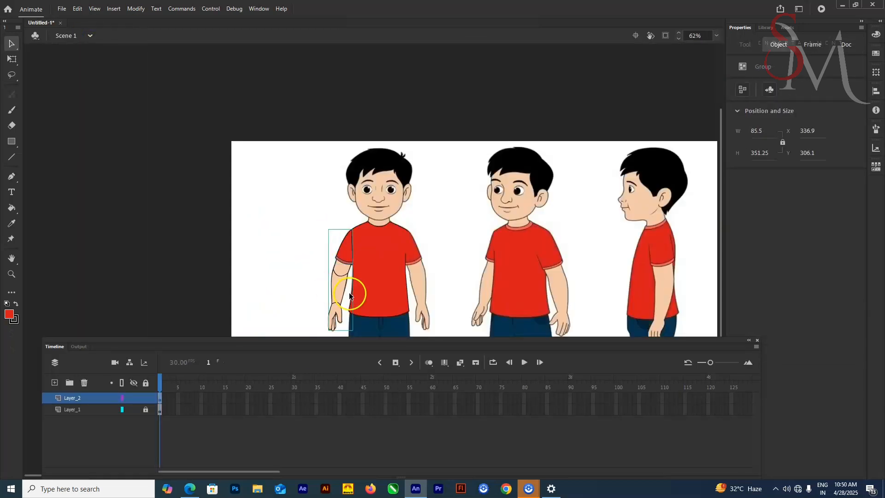
- Flip a copy of the whole-arm group horizontally and place it on the opposite shoulder at about X 600.9
{"action": "right_click", "coordinate": [329, 246]}
{"action": "left_click", "coordinate": [509, 448]}
{"action": "left_click_drag", "start_coordinate": [340, 270], "coordinate": [419, 277]}
{"action": "scroll", "coordinate": [468, 195], "scroll_direction": "up", "scroll_amount": 6}
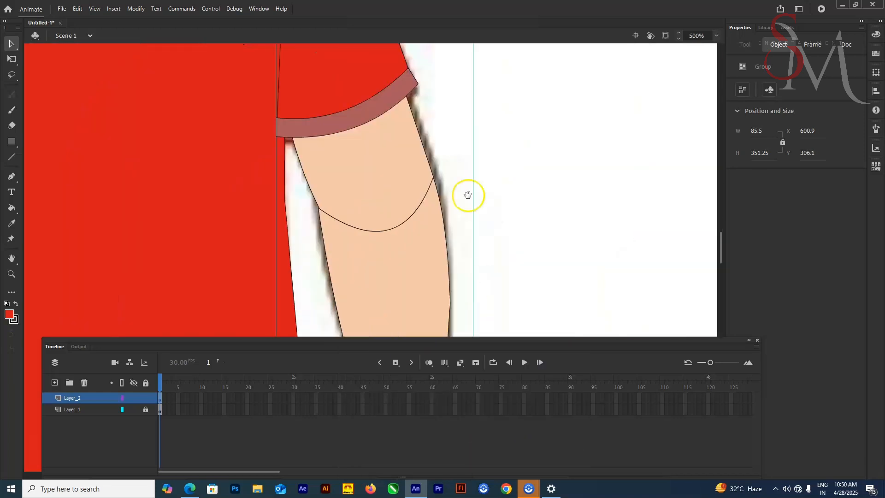
- Nudge the mirrored arm group into line with the reference at X 601.7 and Y 307.7
{"action": "left_click_drag", "start_coordinate": [468, 195], "coordinate": [468, 242]}
{"action": "key", "text": "ctrl+minus"}
{"action": "key", "text": "ctrl+minus"}
{"action": "key", "text": "Right"}
{"action": "key", "text": "Right"}
{"action": "key", "text": "Right"}
{"action": "key", "text": "Down"}
{"action": "key", "text": "Down"}
{"action": "left_click_drag", "start_coordinate": [388, 206], "coordinate": [485, 118]}
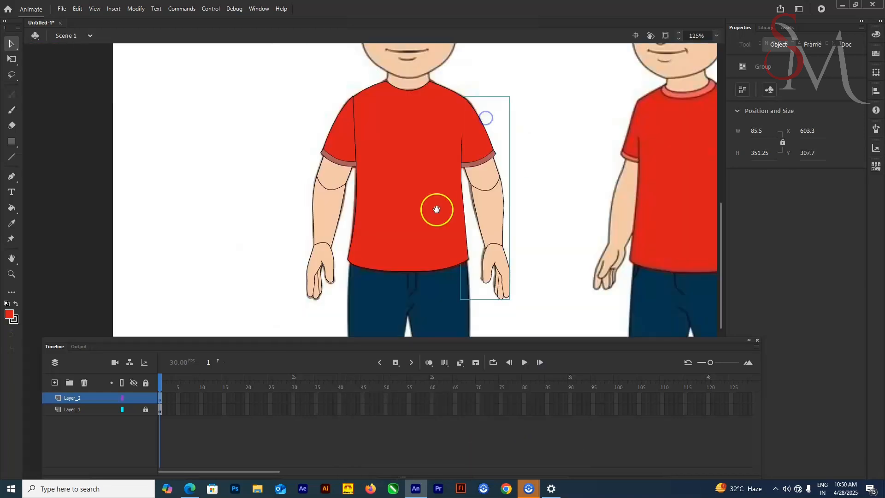
{"action": "left_click_drag", "start_coordinate": [437, 209], "coordinate": [413, 137]}
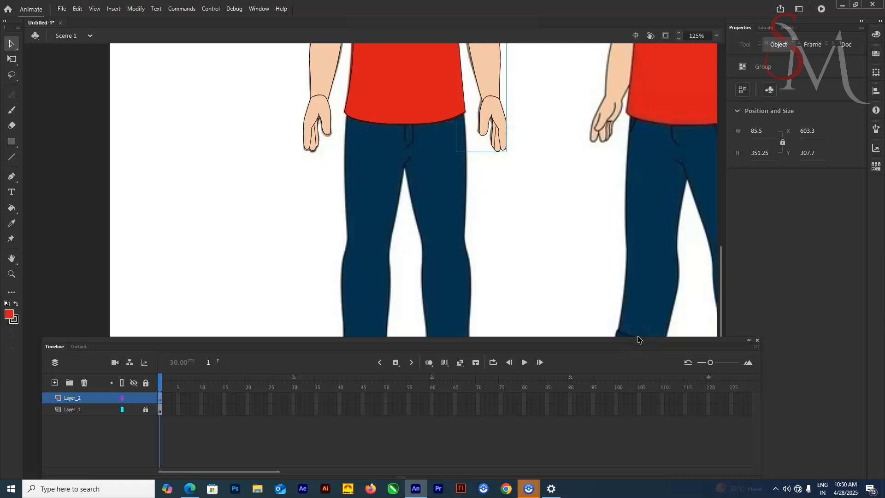
{"action": "scroll", "coordinate": [345, 217], "scroll_direction": "up", "scroll_amount": 4}
{"action": "key", "text": "Left"}
{"action": "key", "text": "Left"}
{"action": "scroll", "coordinate": [475, 134], "scroll_direction": "down", "scroll_amount": 5}
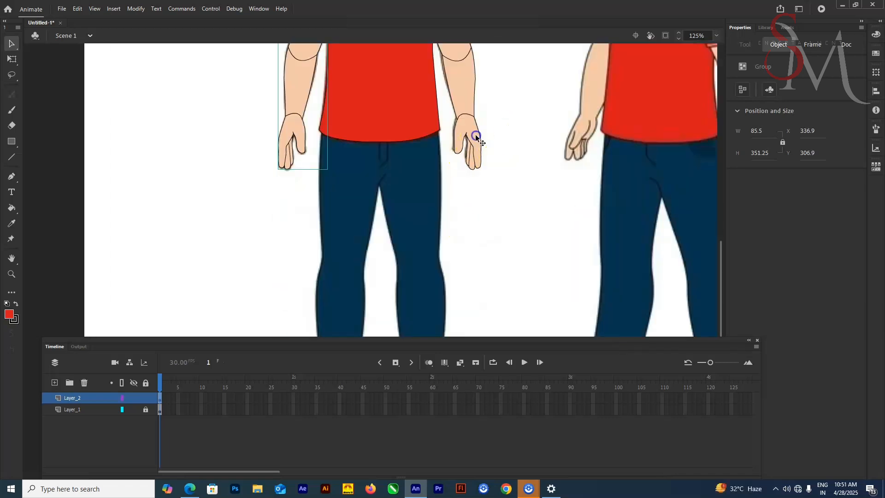
{"action": "left_click_drag", "start_coordinate": [491, 175], "coordinate": [427, 196]}
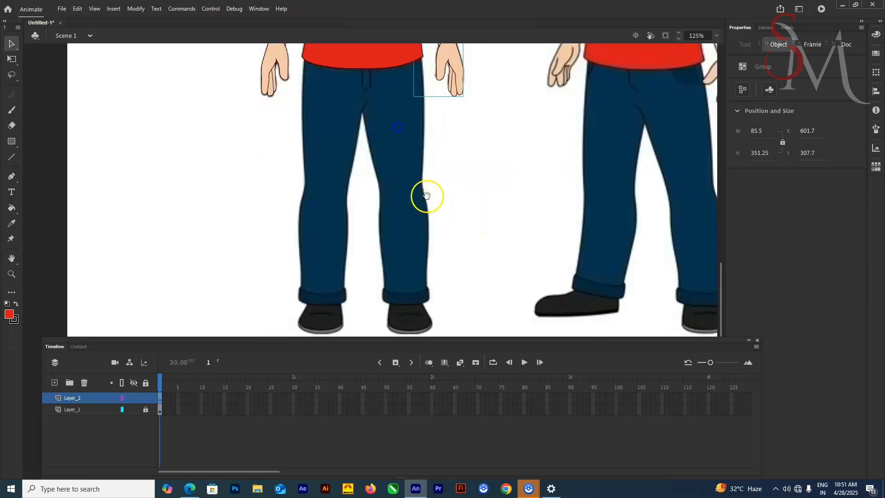
{"action": "scroll", "coordinate": [369, 140], "scroll_direction": "up", "scroll_amount": 5}
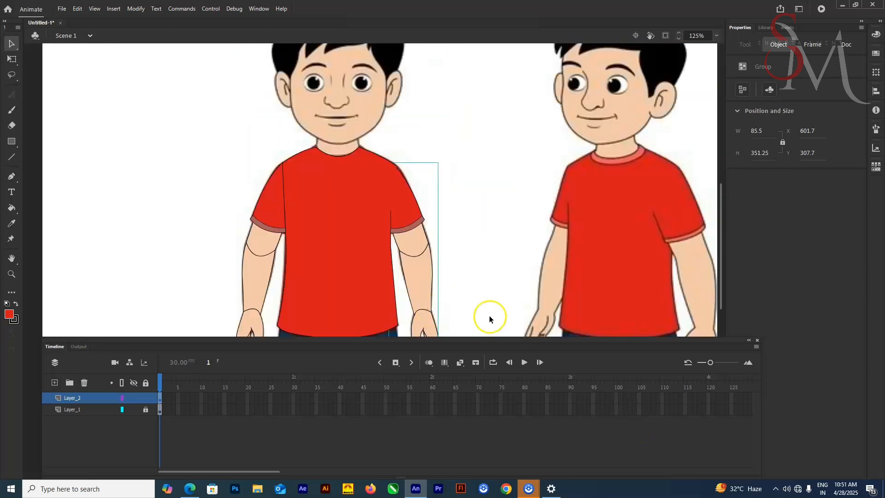
- Raise the mirrored arm group to Y 305.05 so its sleeve meets the shoulder, and clear the selection
{"action": "left_click", "coordinate": [270, 201]}
{"action": "left_click", "coordinate": [448, 218]}
{"action": "left_click_drag", "start_coordinate": [454, 230], "coordinate": [504, 164]}
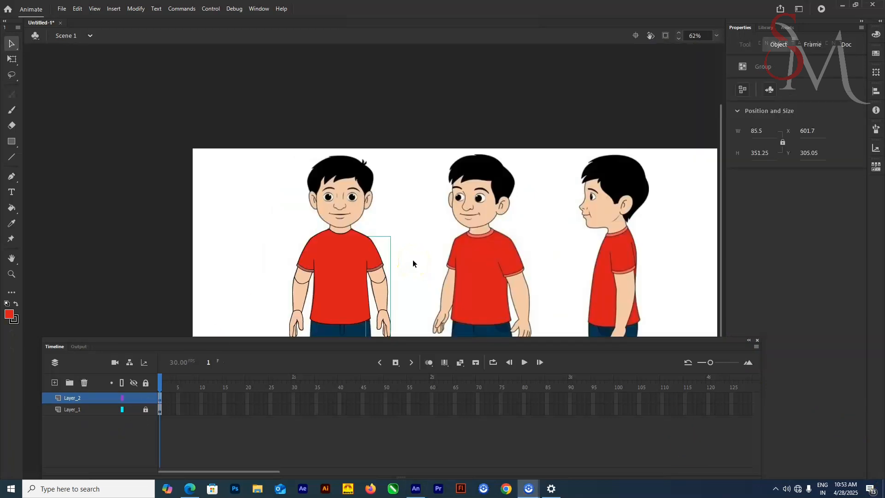
{"action": "left_click", "coordinate": [413, 260]}
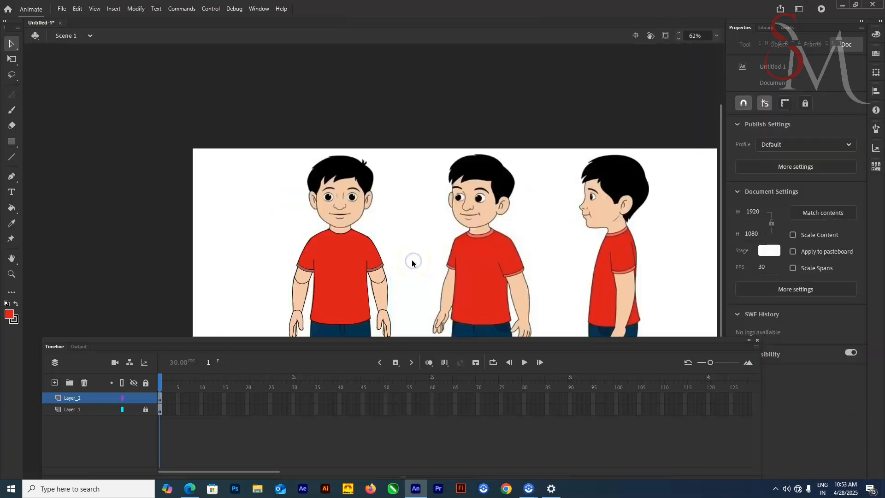
- Lower the mirrored sleeve's upper corner onto the shirt's shoulder line and round its outer edge to follow the shoulder
{"action": "key", "text": "ctrl+equal"}
{"action": "key", "text": "ctrl+equal"}
{"action": "key", "text": "ctrl+equal"}
{"action": "left_click_drag", "start_coordinate": [413, 260], "coordinate": [401, 392]}
{"action": "left_click_drag", "start_coordinate": [337, 75], "coordinate": [387, 332]}
{"action": "double_click", "coordinate": [365, 117]}
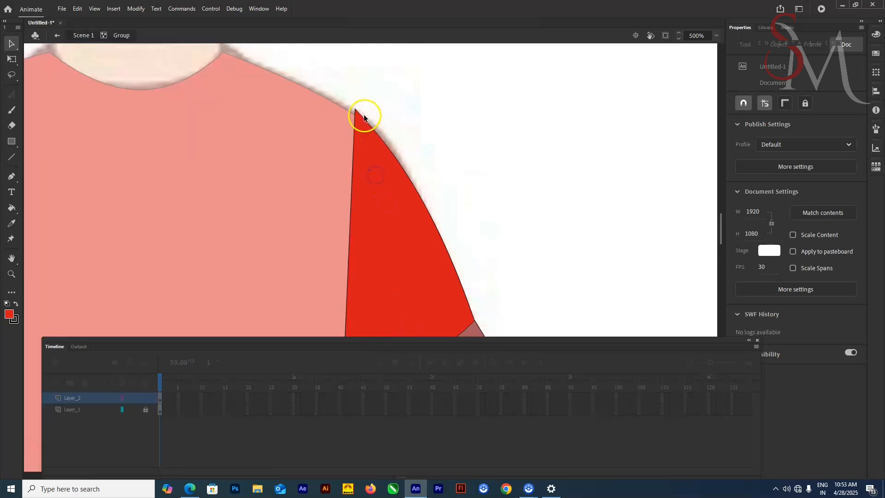
{"action": "left_click", "coordinate": [357, 111]}
{"action": "left_click", "coordinate": [357, 110]}
{"action": "left_click", "coordinate": [358, 112]}
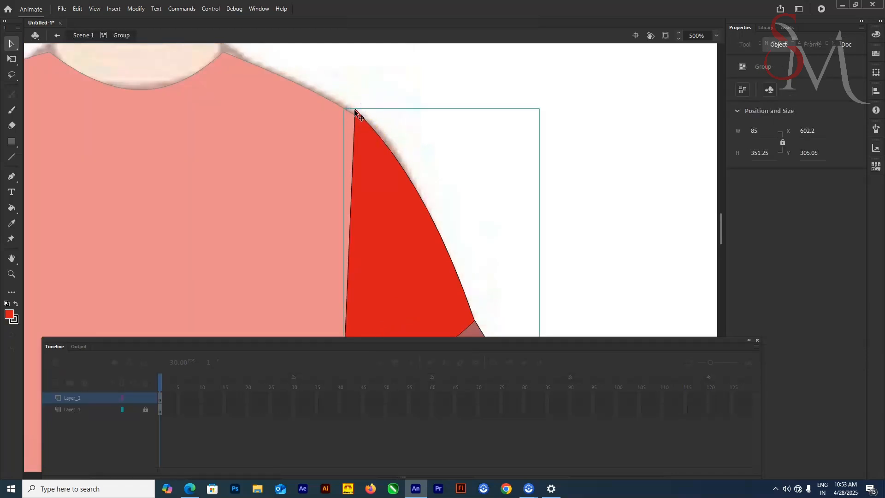
{"action": "double_click", "coordinate": [359, 112]}
{"action": "left_click", "coordinate": [358, 111]}
{"action": "double_click", "coordinate": [356, 111]}
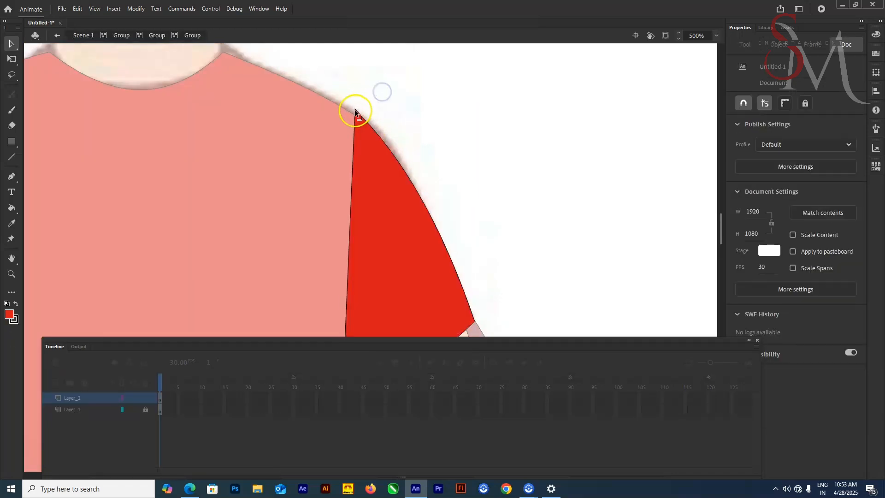
{"action": "left_click_drag", "start_coordinate": [369, 124], "coordinate": [375, 130]}
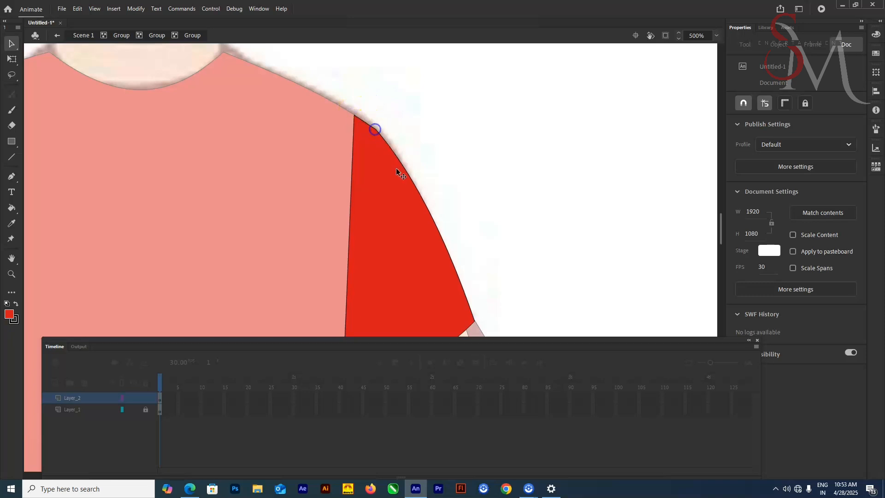
{"action": "left_click", "coordinate": [150, 36]}
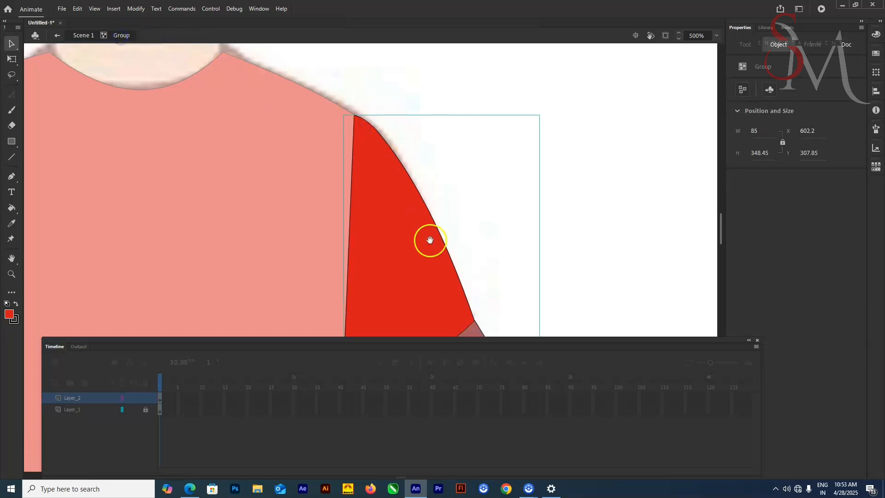
- Adjust the mirrored forearm's inner and outer elbow corners to meet the edges of the upper arm
{"action": "scroll", "coordinate": [429, 238], "scroll_direction": "down", "scroll_amount": 4}
{"action": "double_click", "coordinate": [474, 272]}
{"action": "double_click", "coordinate": [475, 273]}
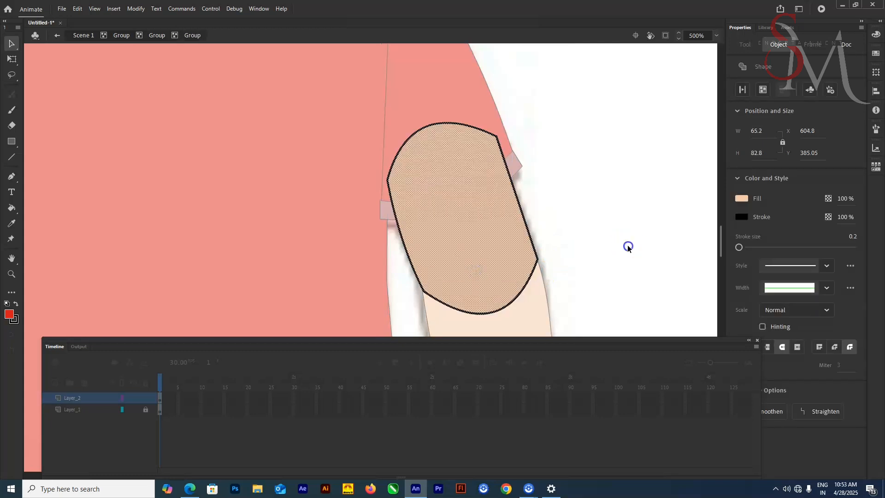
{"action": "left_click", "coordinate": [626, 247]}
{"action": "left_click", "coordinate": [421, 292]}
{"action": "double_click", "coordinate": [426, 302]}
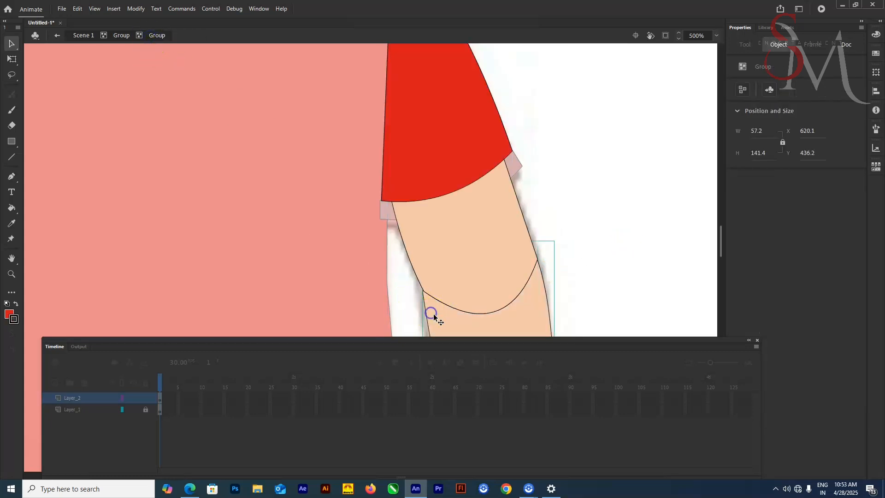
{"action": "double_click", "coordinate": [455, 325]}
{"action": "left_click", "coordinate": [415, 292]}
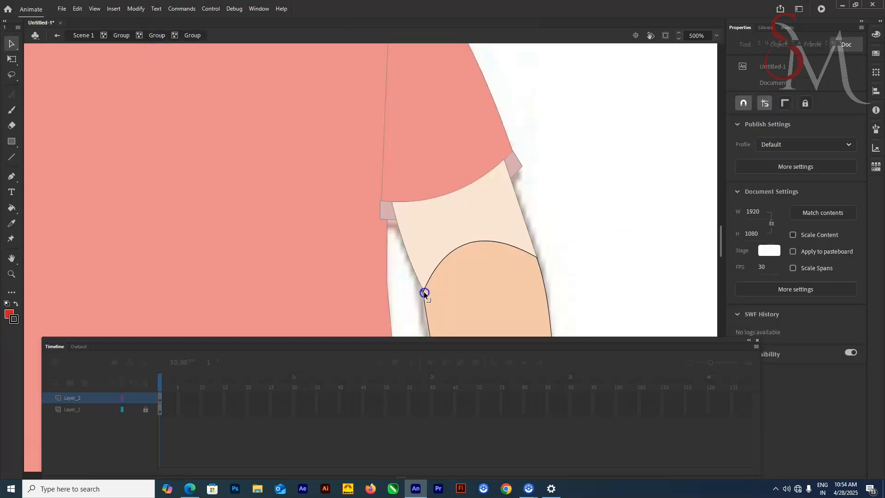
{"action": "left_click", "coordinate": [533, 257]}
{"action": "left_click", "coordinate": [127, 36]}
- Move the mirrored upper arm's lower corners to meet the forearm's edges and return to the main scene
{"action": "double_click", "coordinate": [470, 249]}
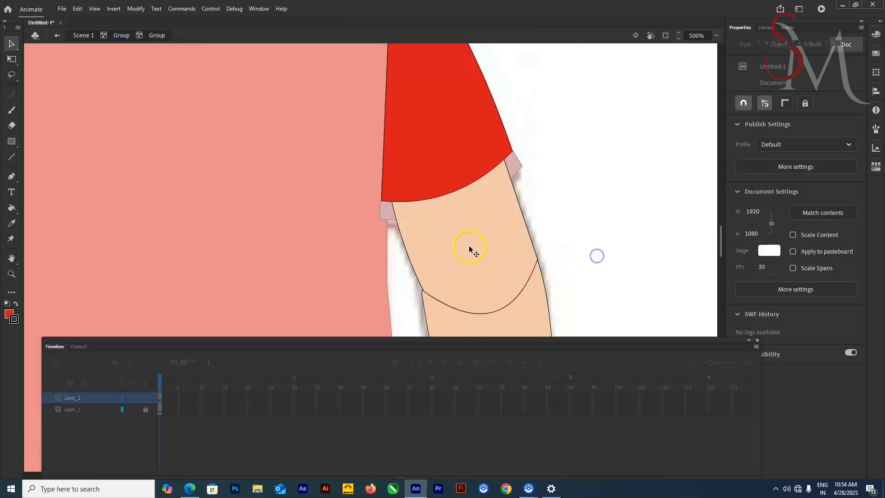
{"action": "double_click", "coordinate": [471, 249]}
{"action": "left_click", "coordinate": [425, 294]}
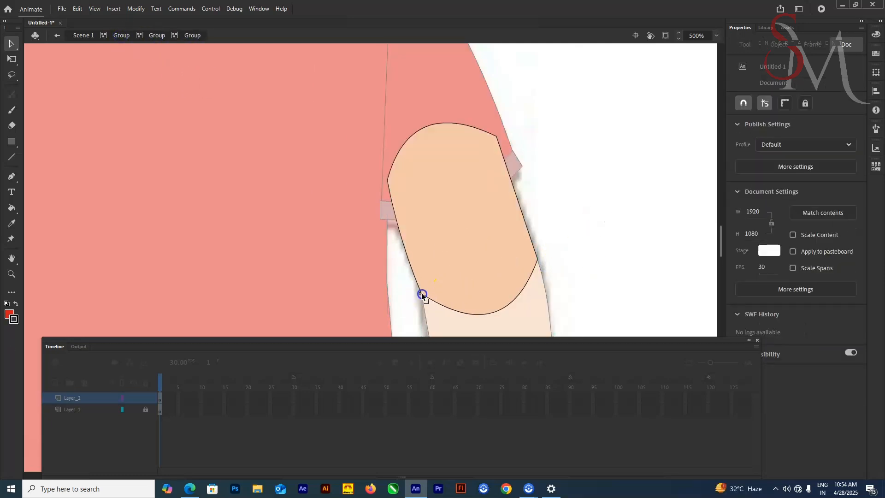
{"action": "left_click_drag", "start_coordinate": [538, 260], "coordinate": [541, 264]}
{"action": "left_click", "coordinate": [122, 35]}
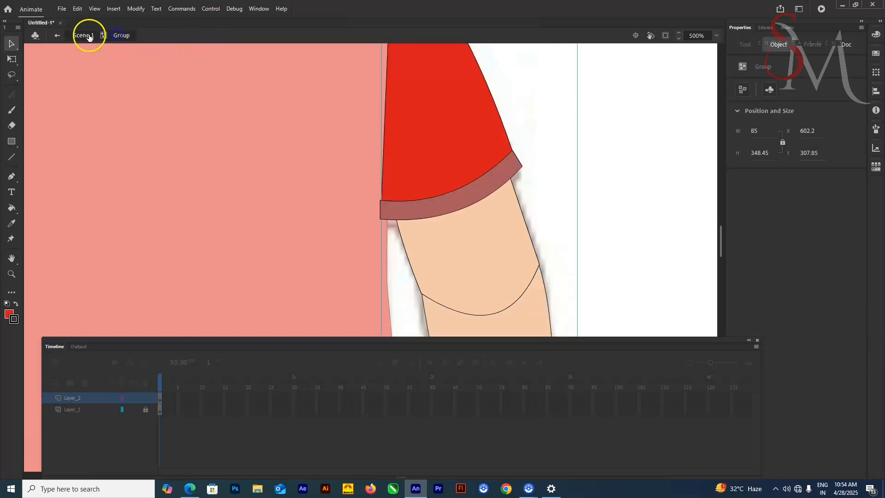
{"action": "left_click", "coordinate": [83, 35]}
{"action": "scroll", "coordinate": [616, 197], "scroll_direction": "down", "scroll_amount": 5}
{"action": "left_click_drag", "start_coordinate": [580, 169], "coordinate": [610, 105]}
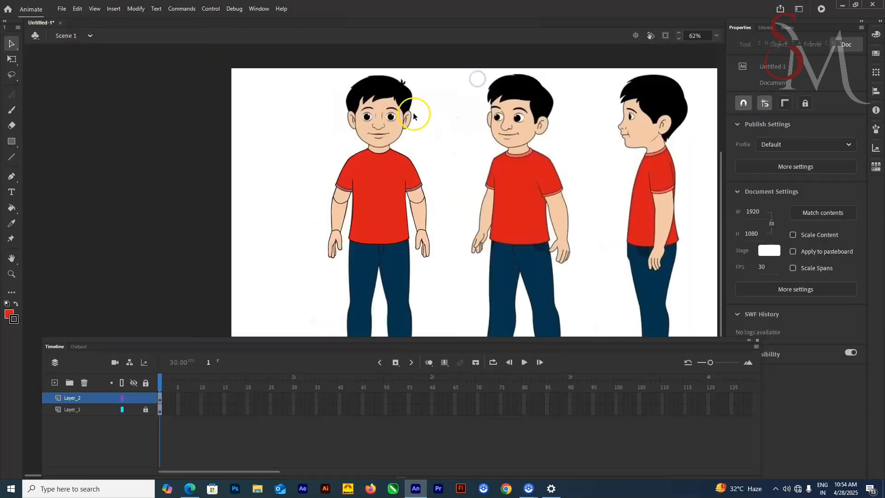
- Save the document to the Desktop as an Animate Document named "character front body tracing"
{"action": "left_click", "coordinate": [62, 9]}
{"action": "left_click", "coordinate": [105, 115]}
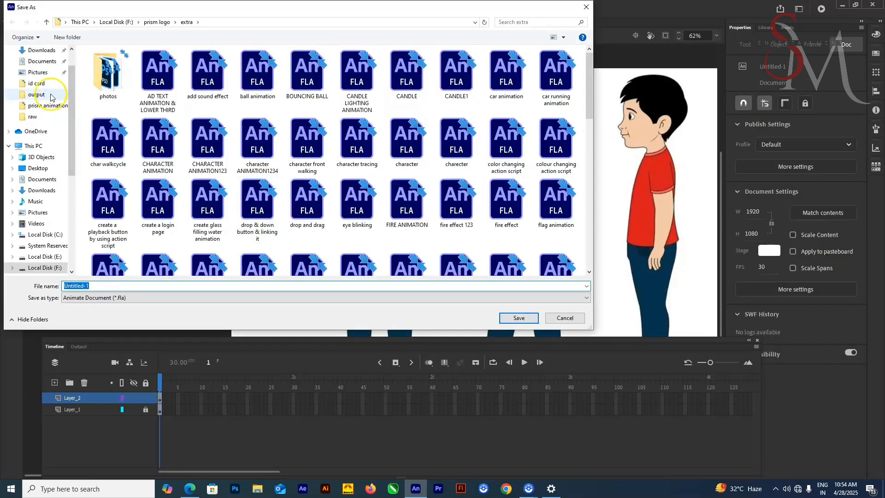
{"action": "left_click", "coordinate": [45, 167]}
{"action": "double_click", "coordinate": [128, 285]}
{"action": "type", "text": "character front tracing"}
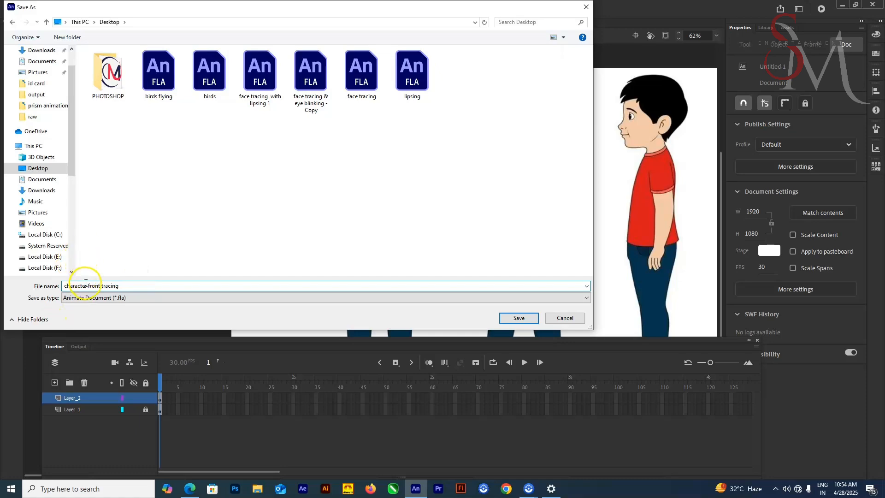
{"action": "type", "text": "body"}
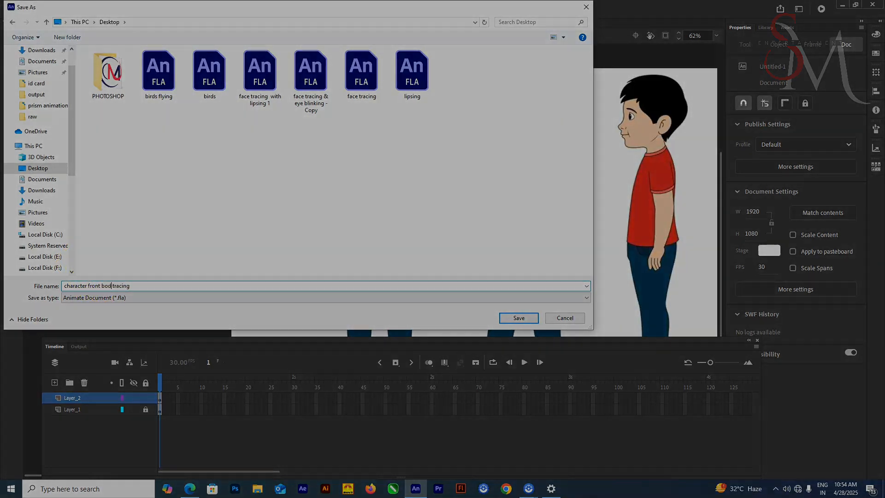